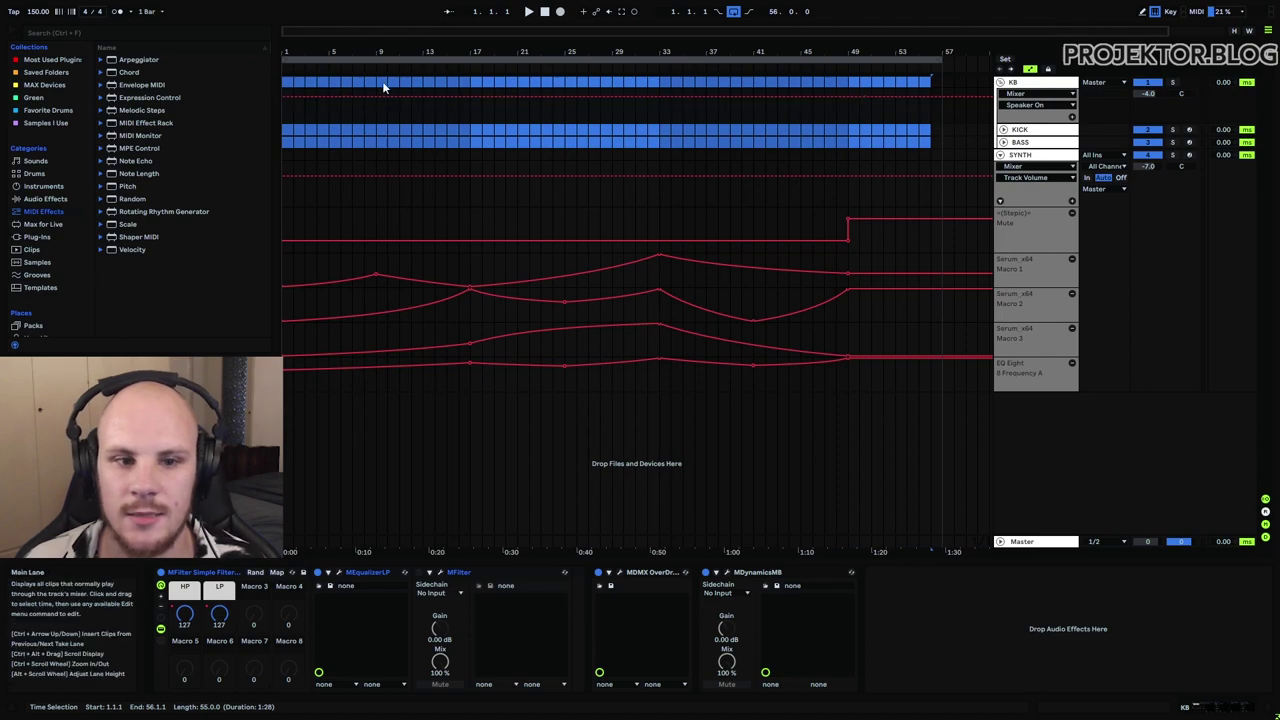
# - Play the arrangement from the start to hear the full section with its synth automation
pyautogui.press('Delete')
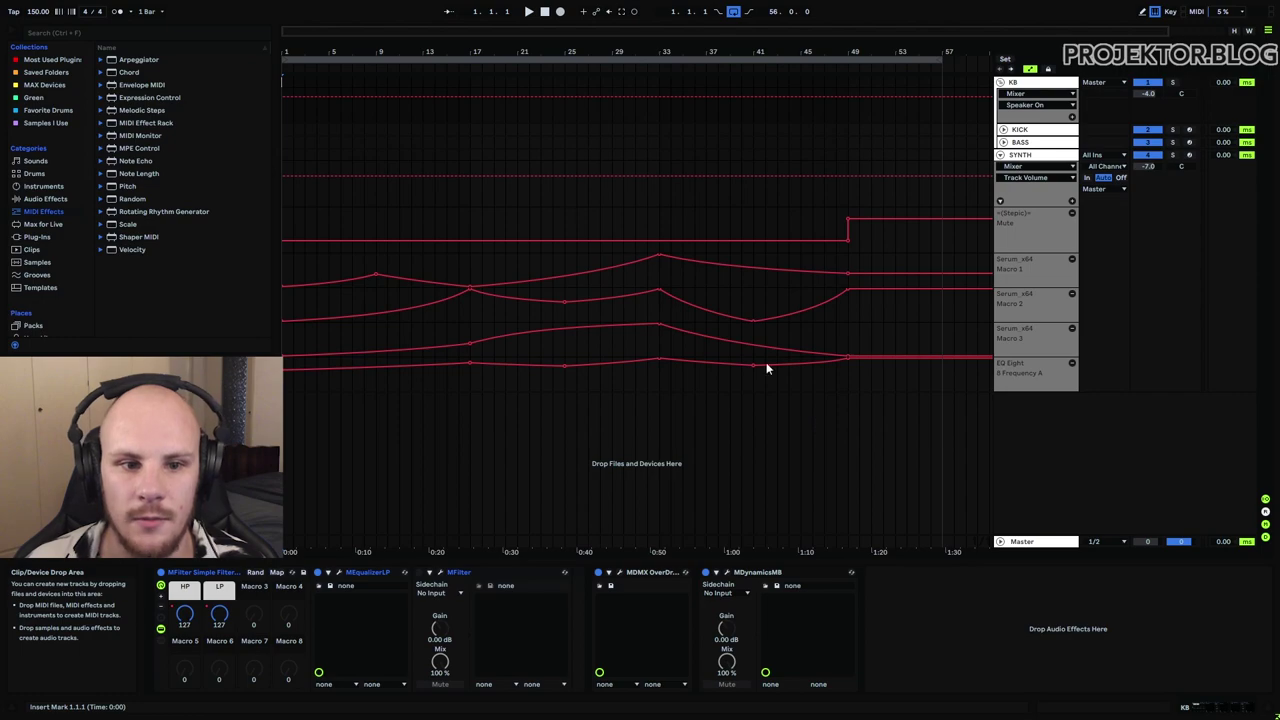
pyautogui.press('space')
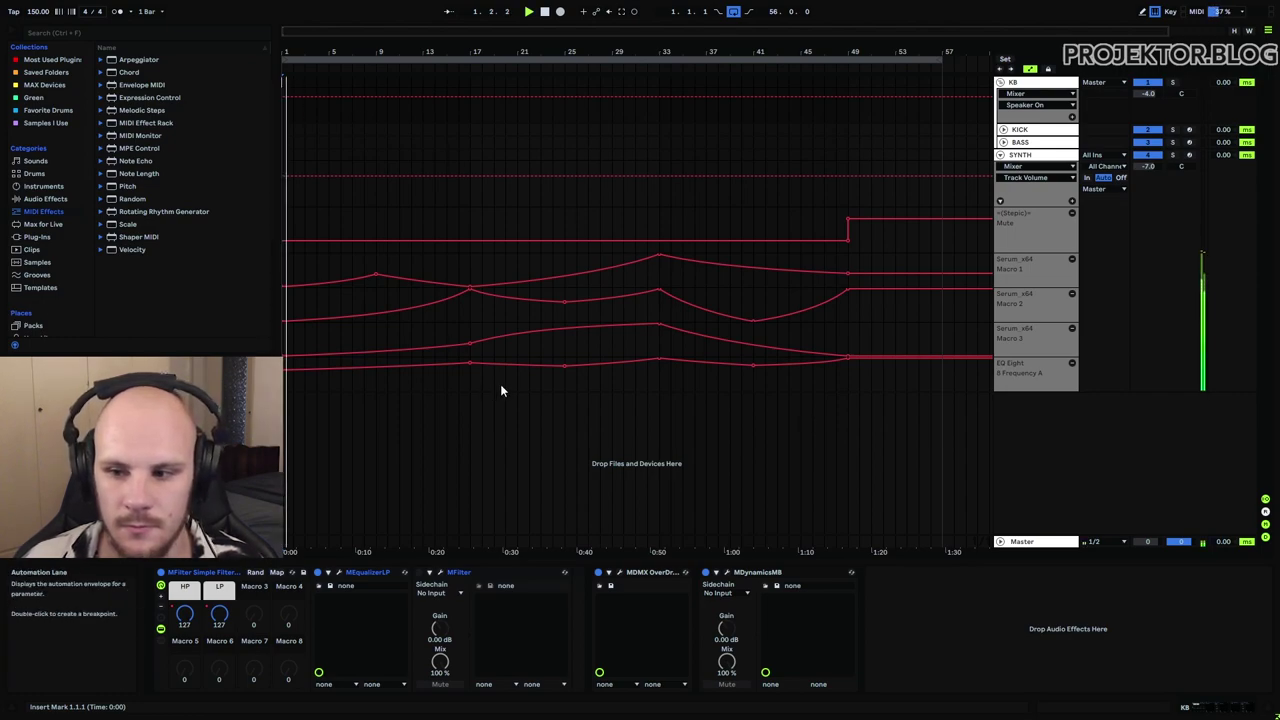
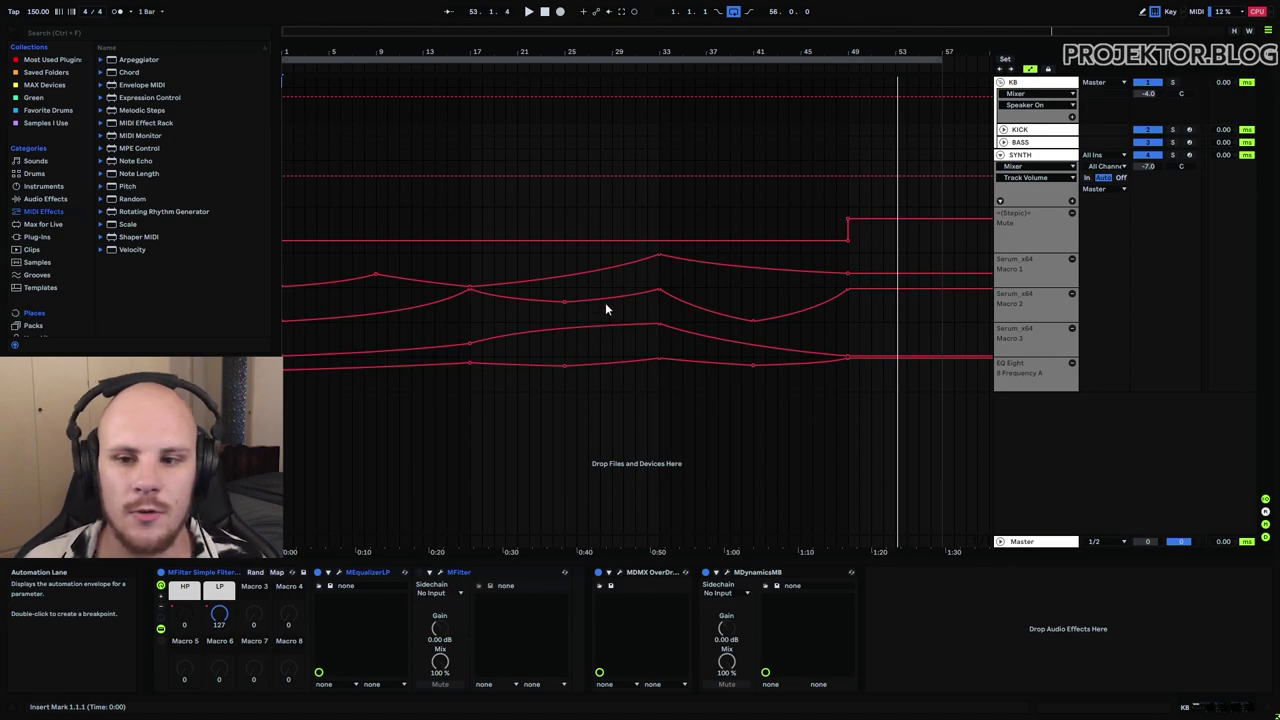
# - Examine the Stepic sequencer and automation pages on the SYNTH track, and hide the device window
pyautogui.click(1032, 160)
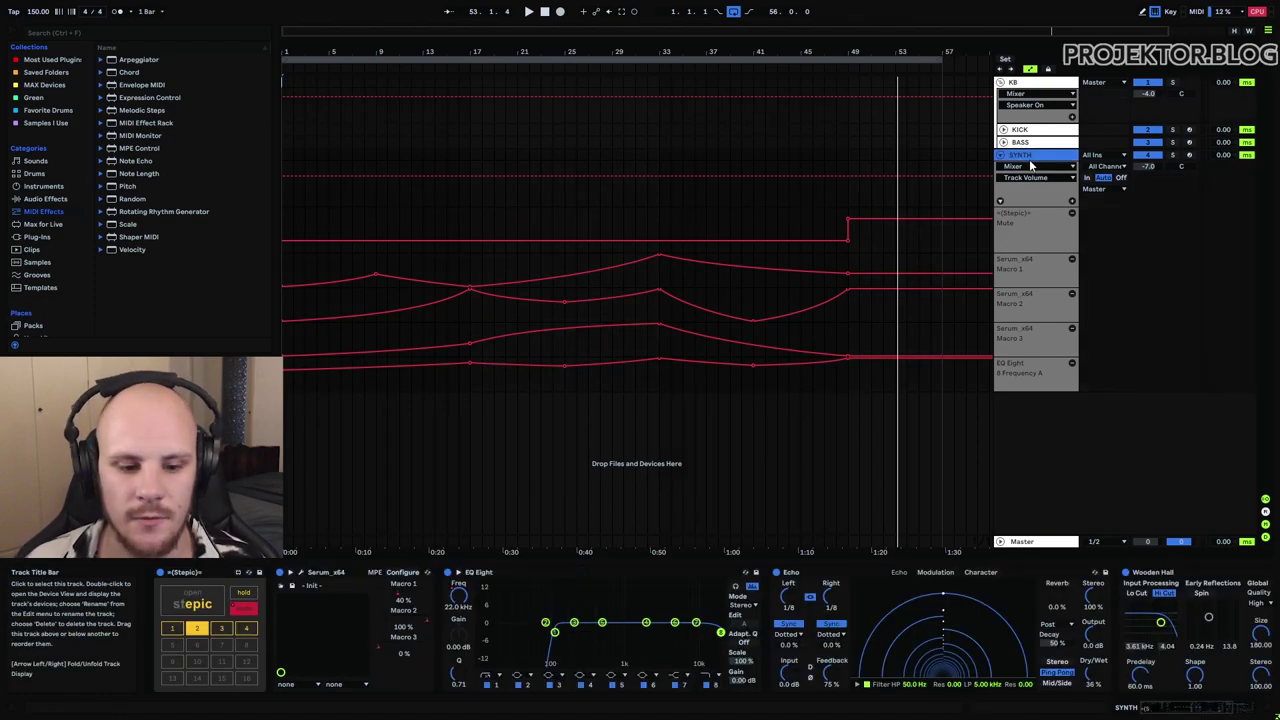
pyautogui.click(172, 574)
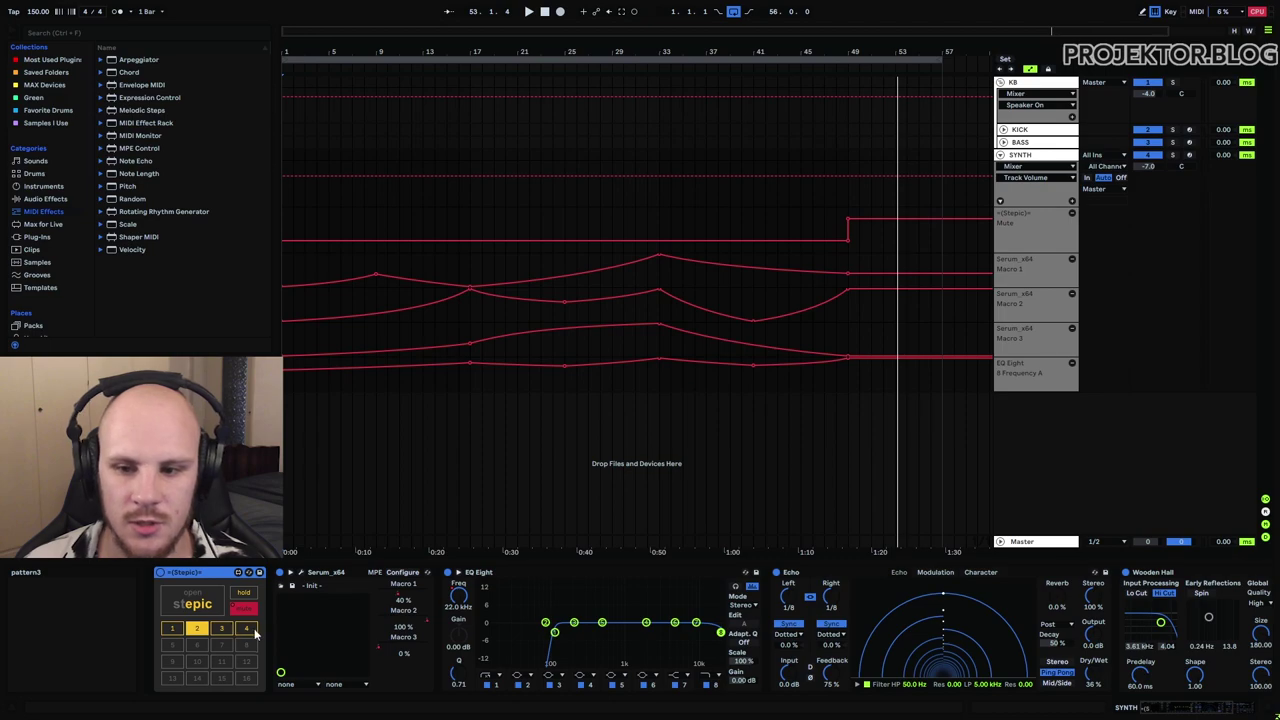
pyautogui.click(193, 591)
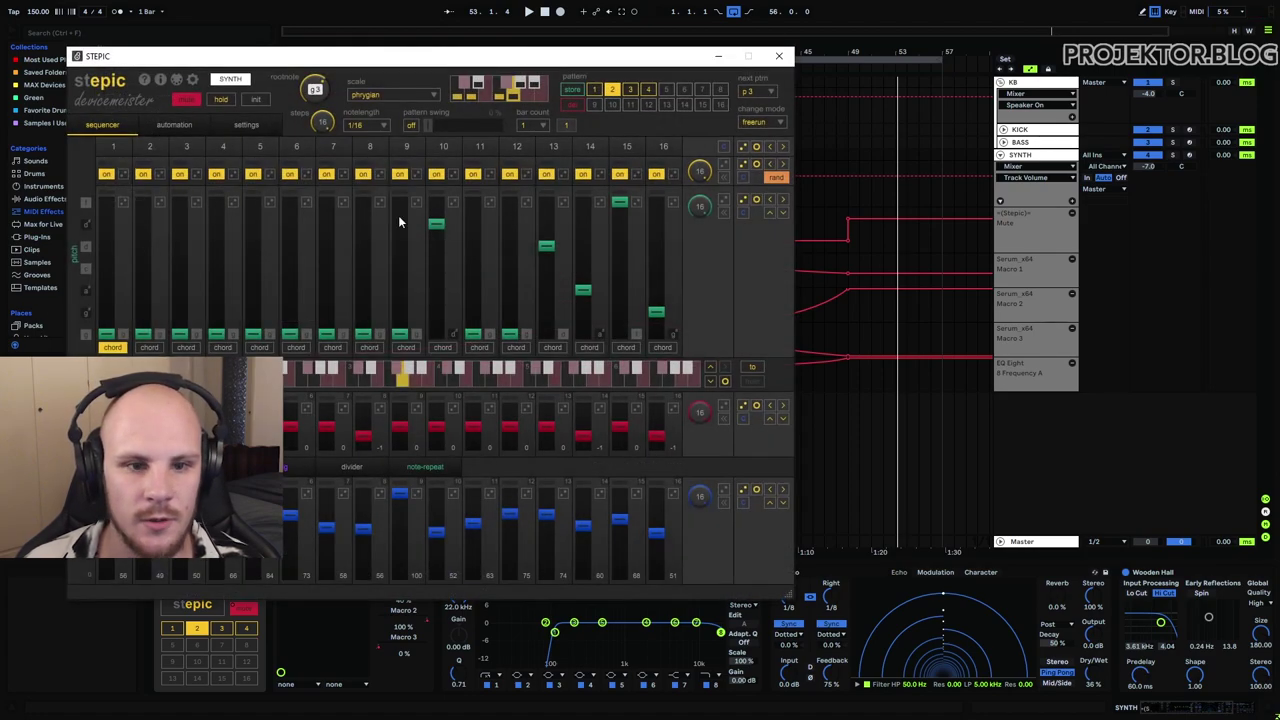
pyautogui.moveTo(409, 84); pyautogui.dragTo(676, 49)
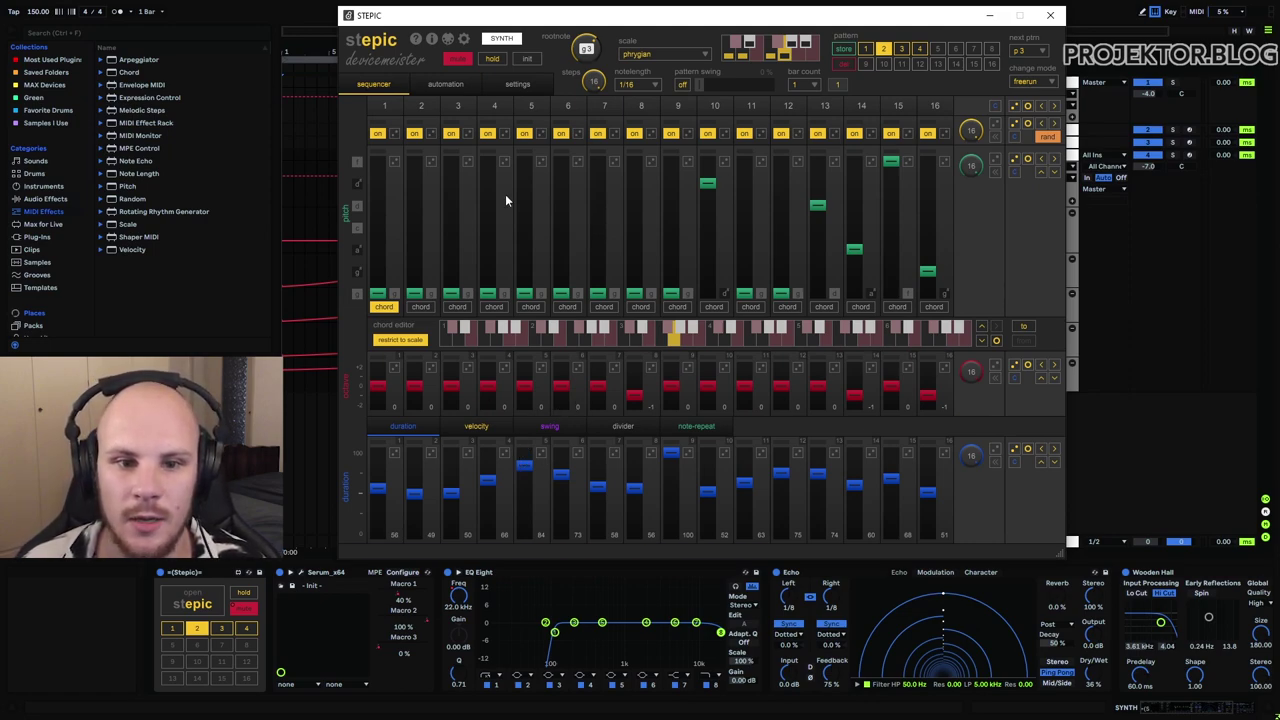
pyautogui.click(446, 85)
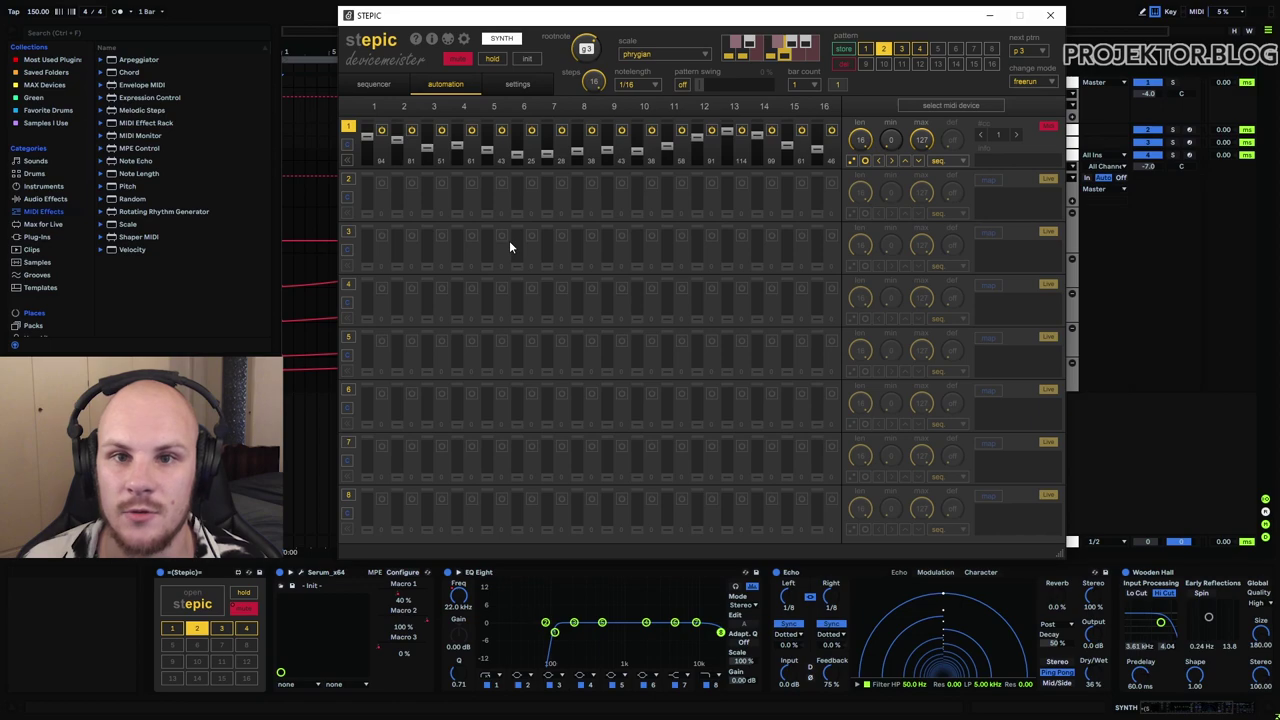
pyautogui.hotkey('ctrl', 'alt', 'p')
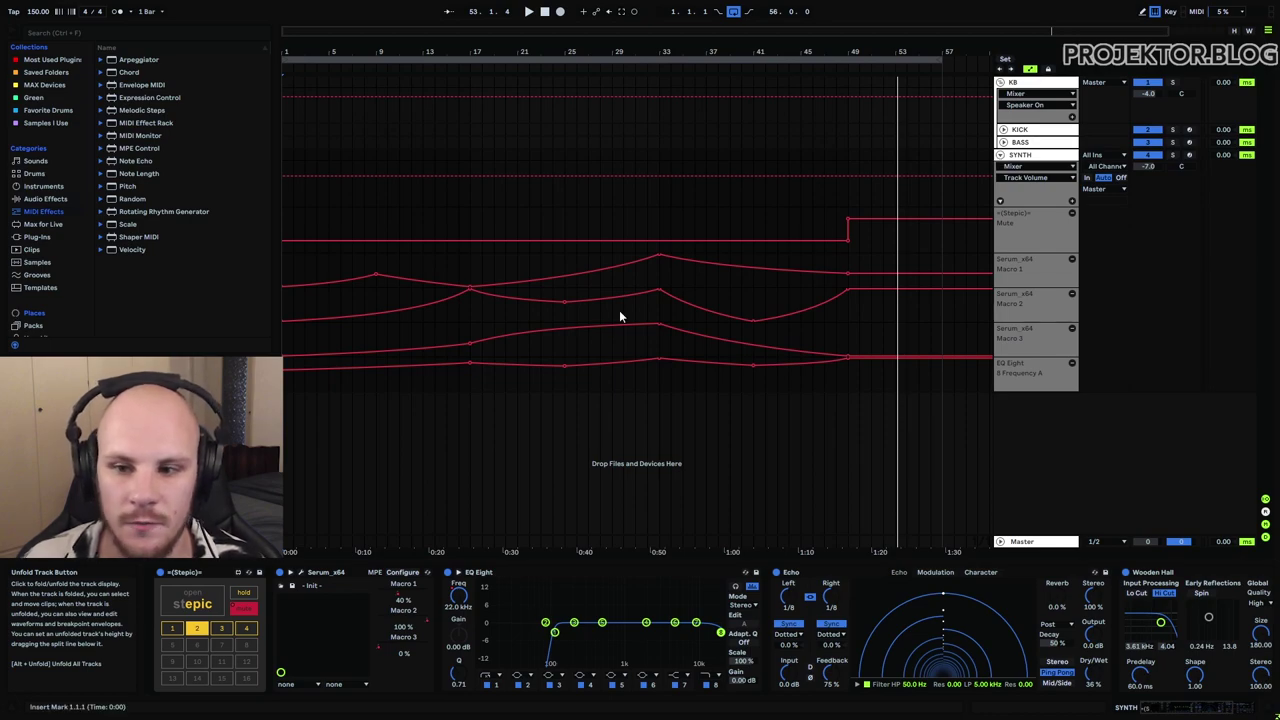
# - Fold and deactivate the SYNTH track, and set the loop to the first 16 bars
pyautogui.click(1000, 155)
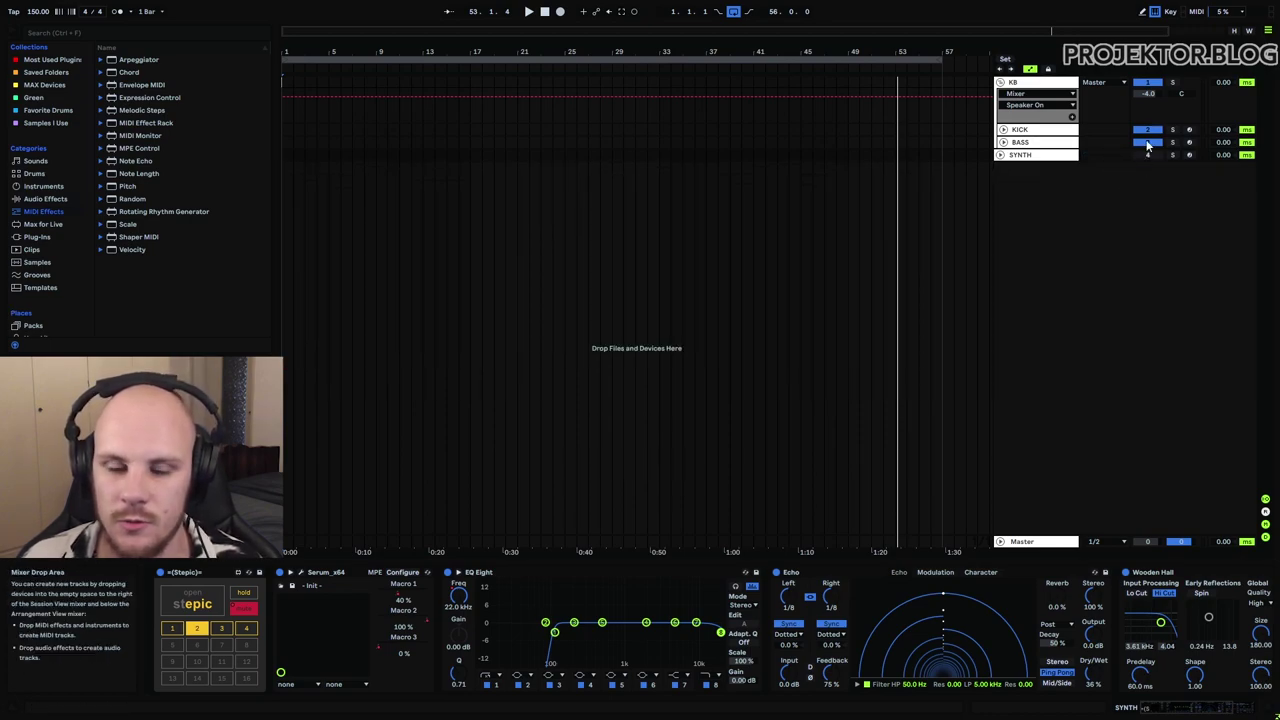
pyautogui.moveTo(290, 157); pyautogui.dragTo(473, 155)
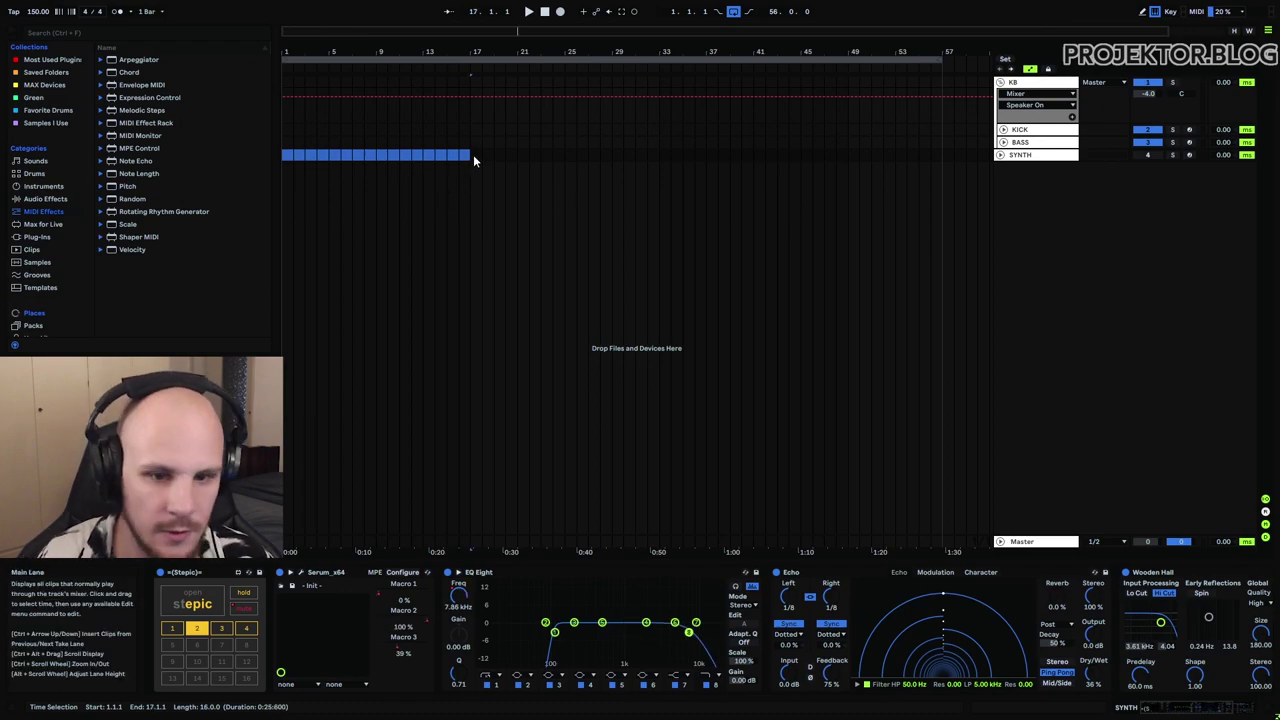
# - Insert a new MIDI track below SYNTH and name it NEW
pyautogui.rightClick(1052, 210)
pyautogui.click(1078, 226)
pyautogui.rightClick(1028, 168)
pyautogui.click(1062, 220)
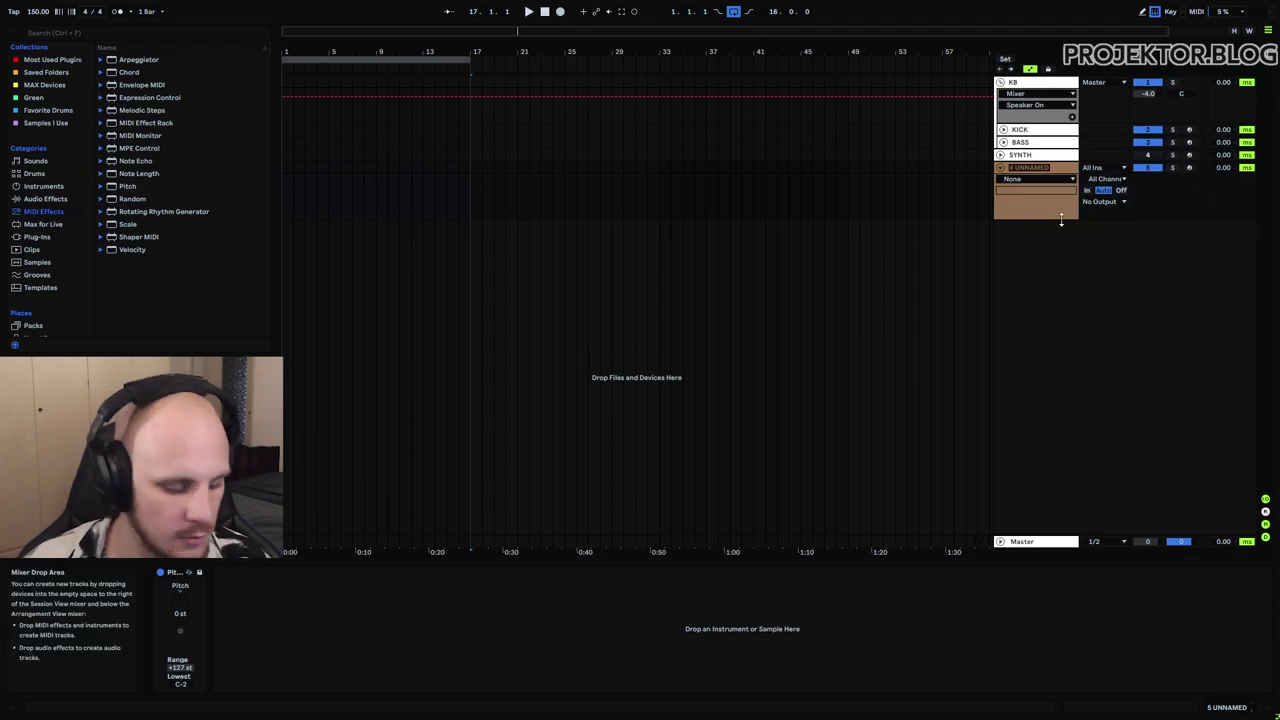
pyautogui.write('NEW')
pyautogui.press('Return')
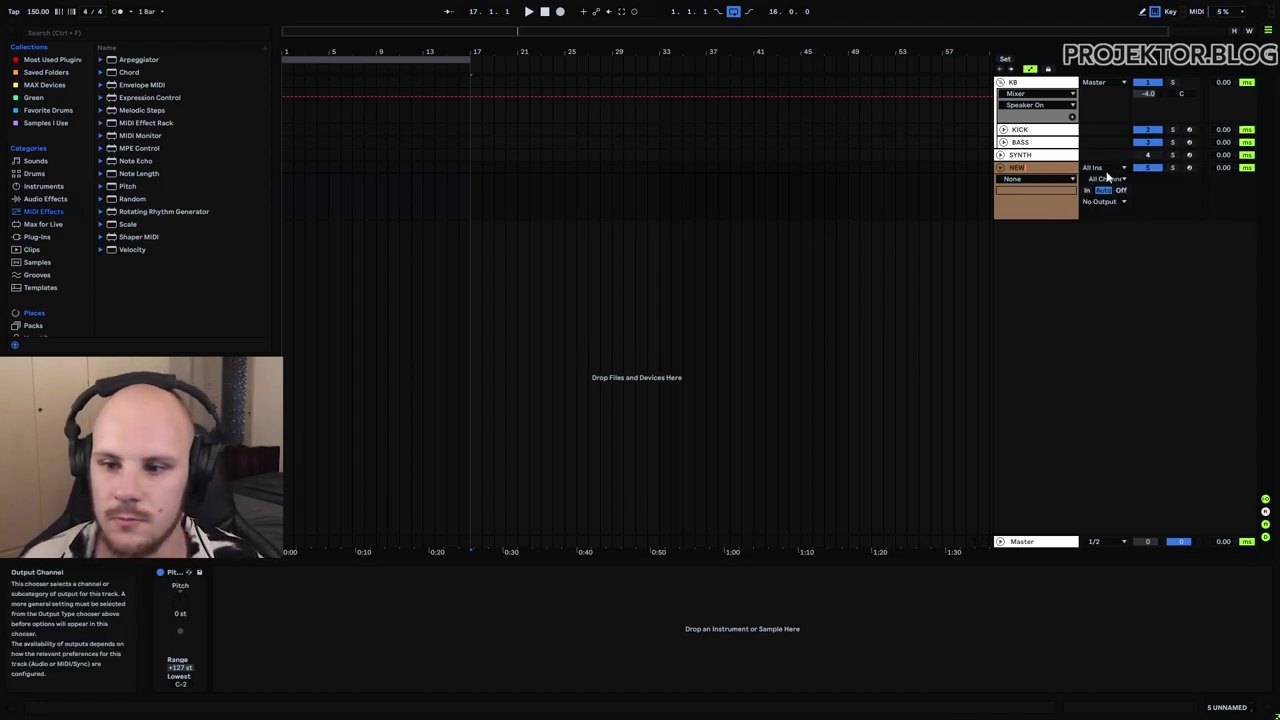
# - Load the Stepic Max MIDI effect onto the NEW track
pyautogui.click(50, 224)
pyautogui.click(100, 85)
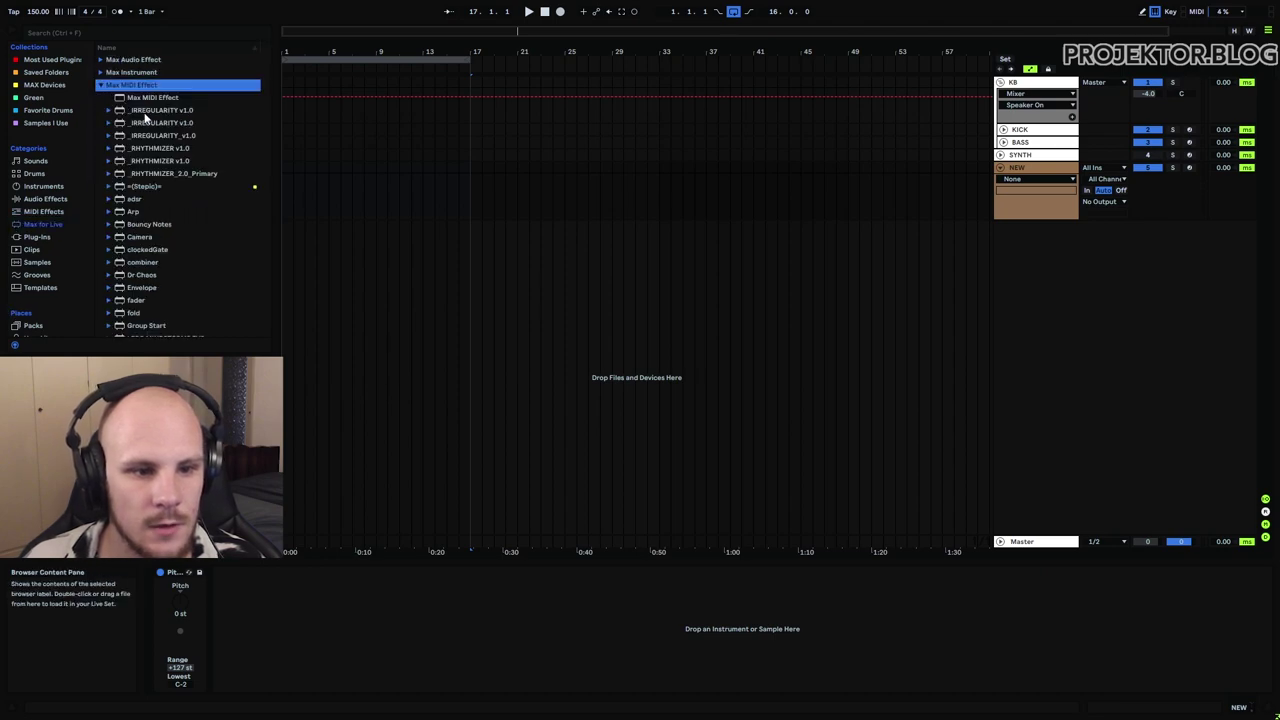
pyautogui.doubleClick(143, 189)
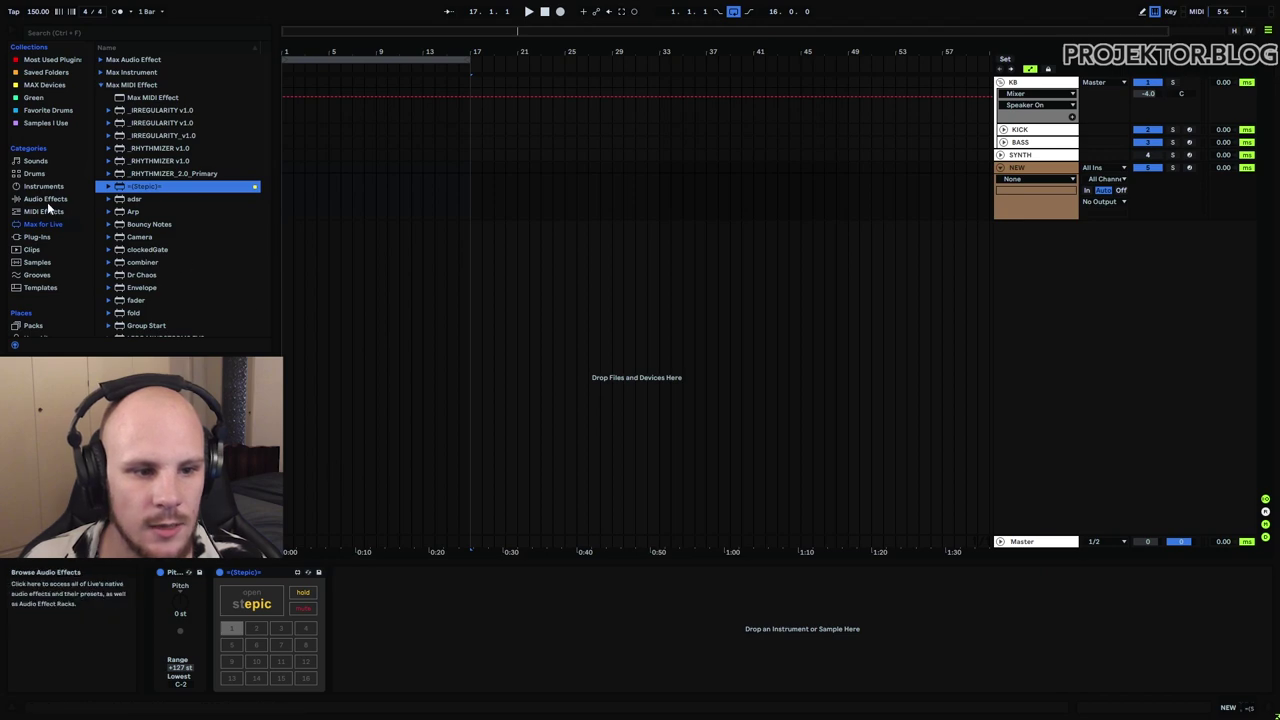
# - Add the VST instrument Serum_x64 after Stepic on the NEW track and close its window
pyautogui.click(38, 237)
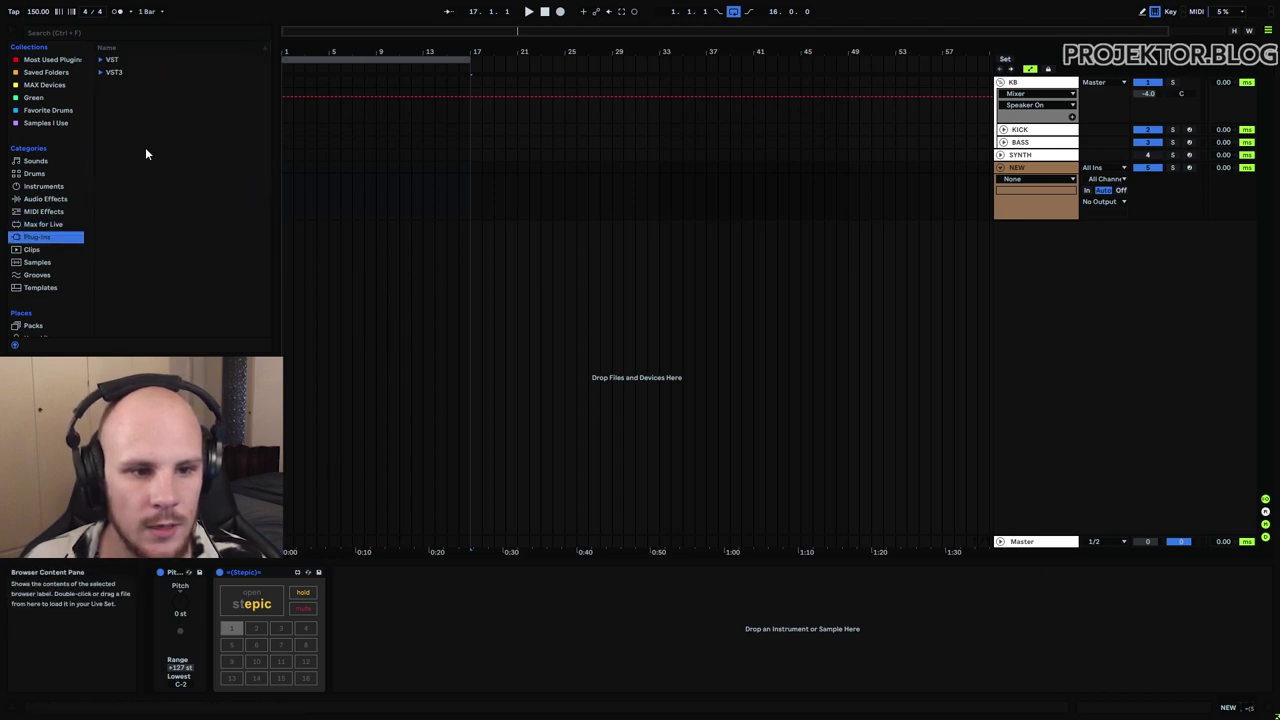
pyautogui.click(100, 60)
pyautogui.click(108, 112)
pyautogui.click(117, 224)
pyautogui.moveTo(155, 237); pyautogui.dragTo(531, 600)
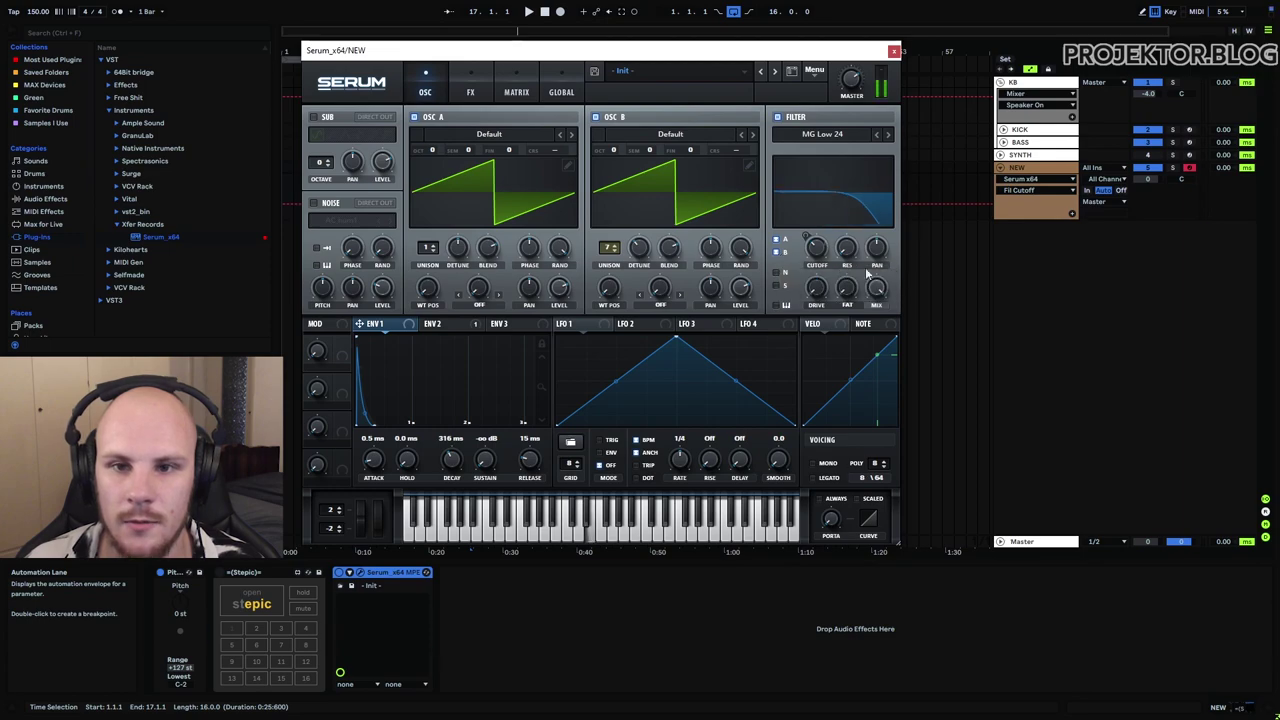
pyautogui.click(893, 51)
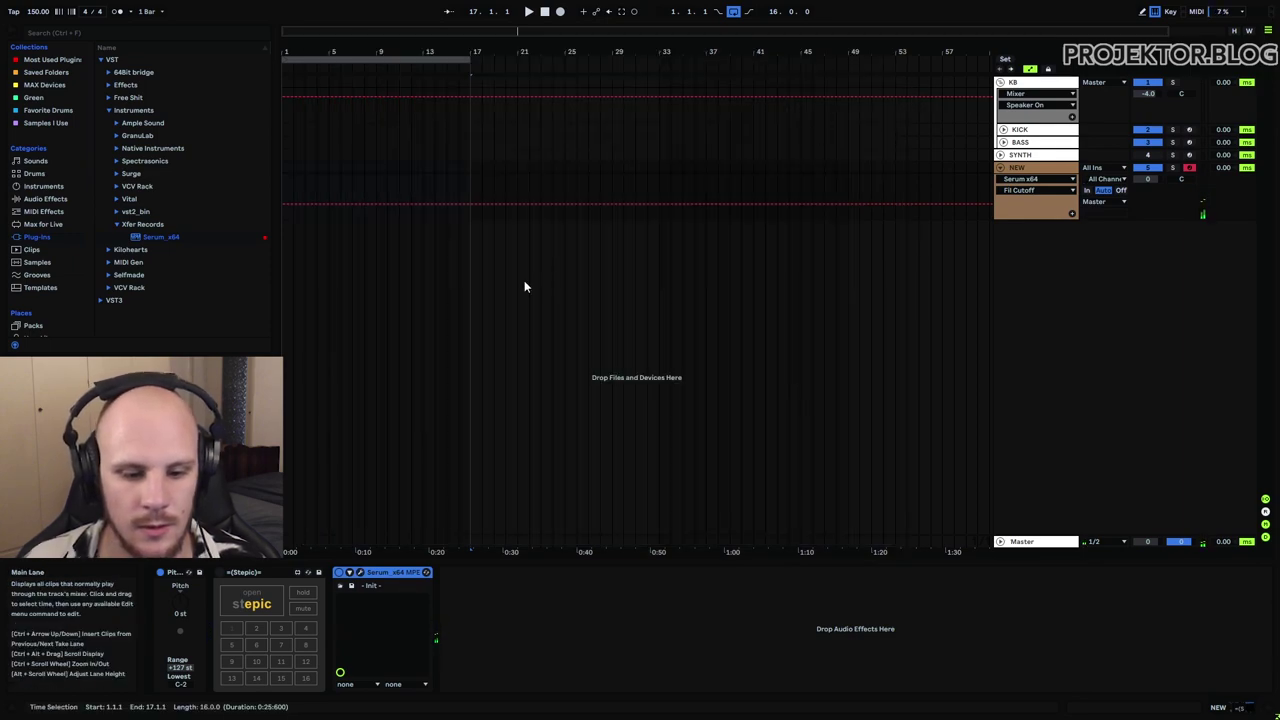
# - Open Stepic on the NEW track and set root note a3, phrygian scale and 1/16 note length
pyautogui.click(251, 592)
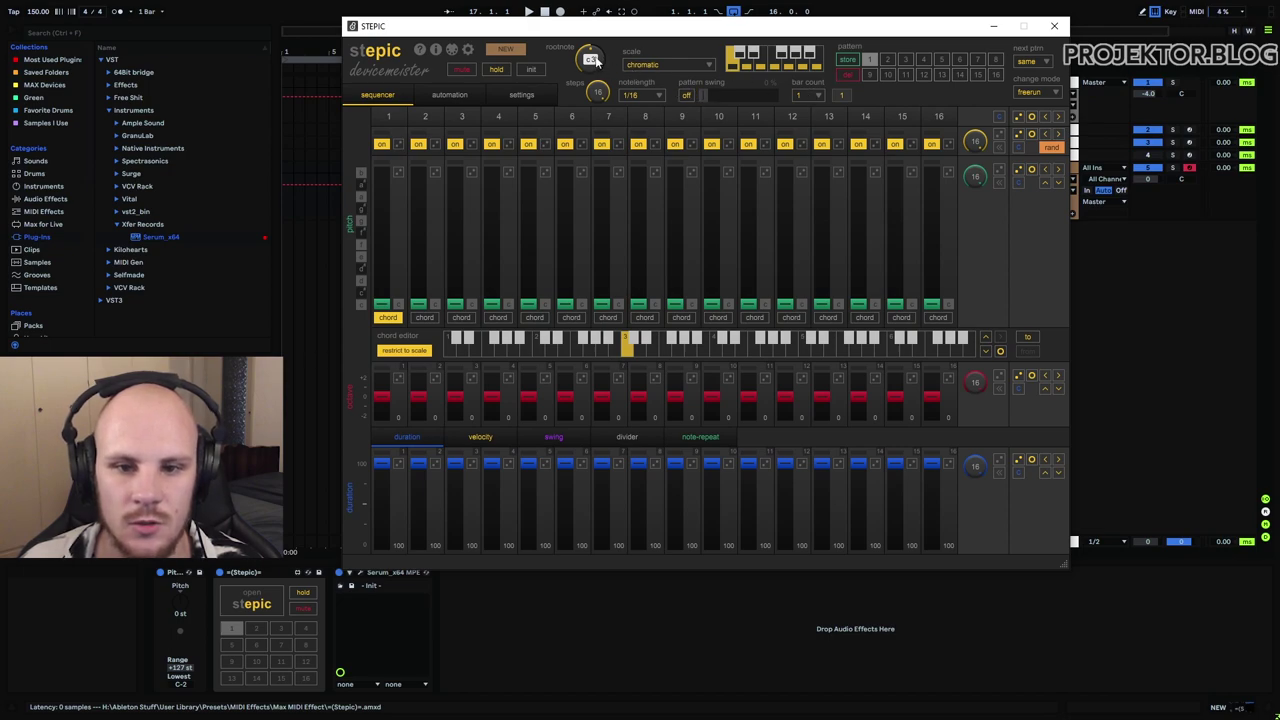
pyautogui.moveTo(593, 60); pyautogui.dragTo(602, 47)
pyautogui.click(665, 64)
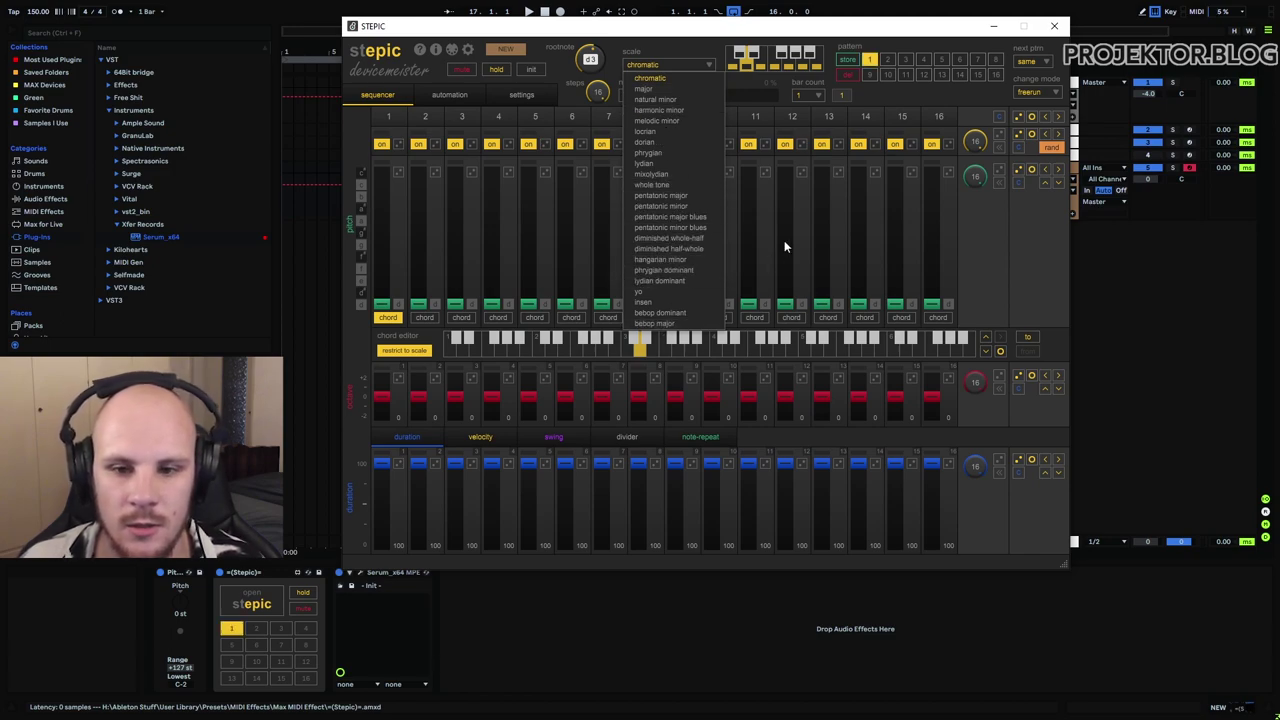
pyautogui.click(647, 153)
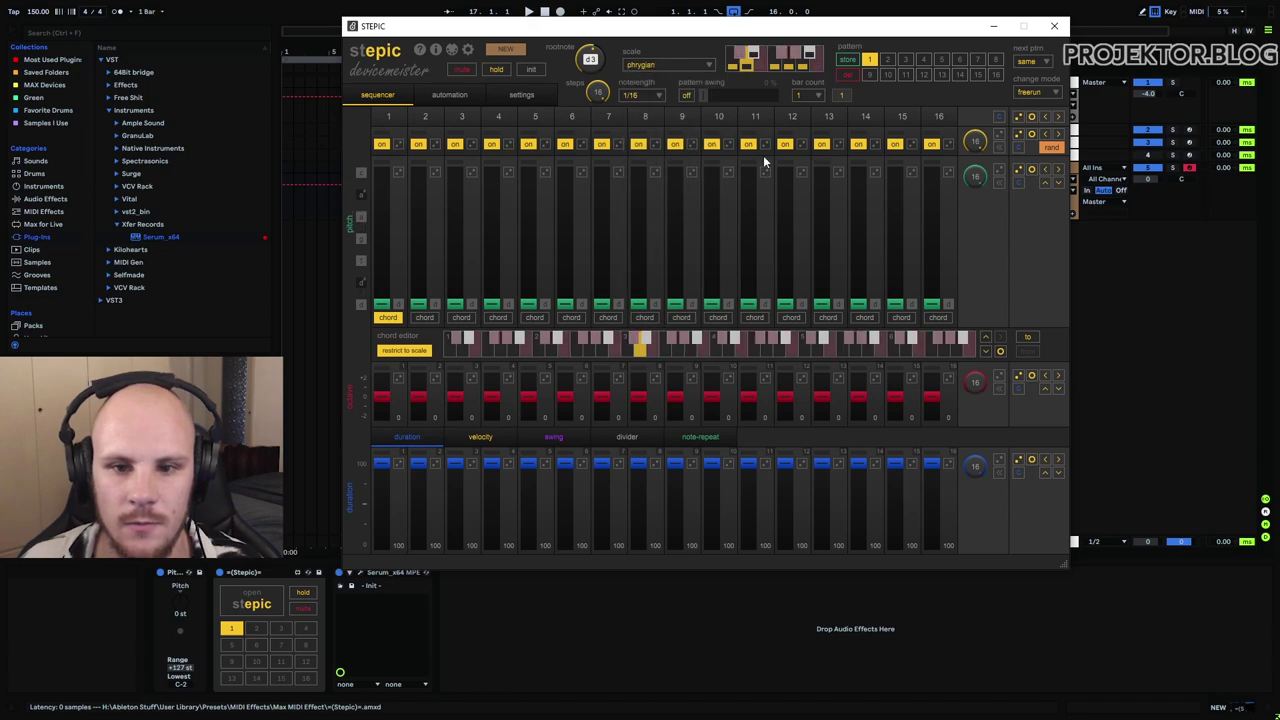
pyautogui.moveTo(598, 56); pyautogui.dragTo(604, 96)
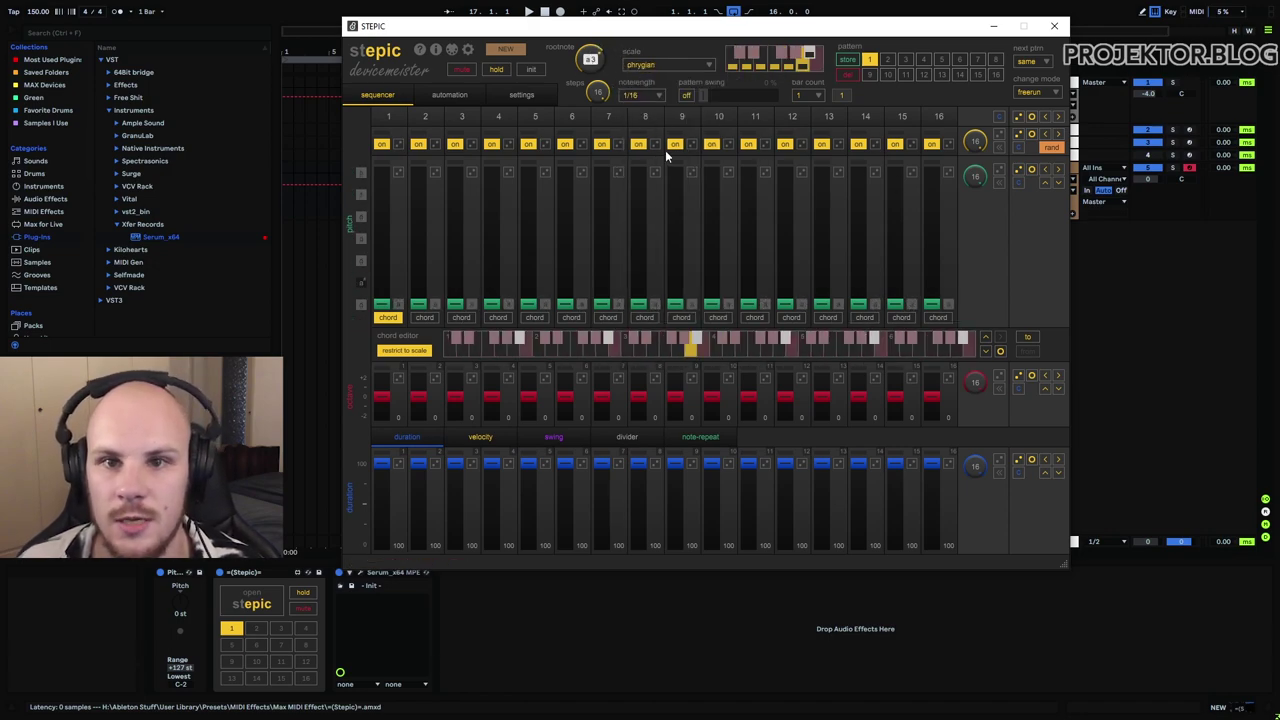
pyautogui.click(648, 93)
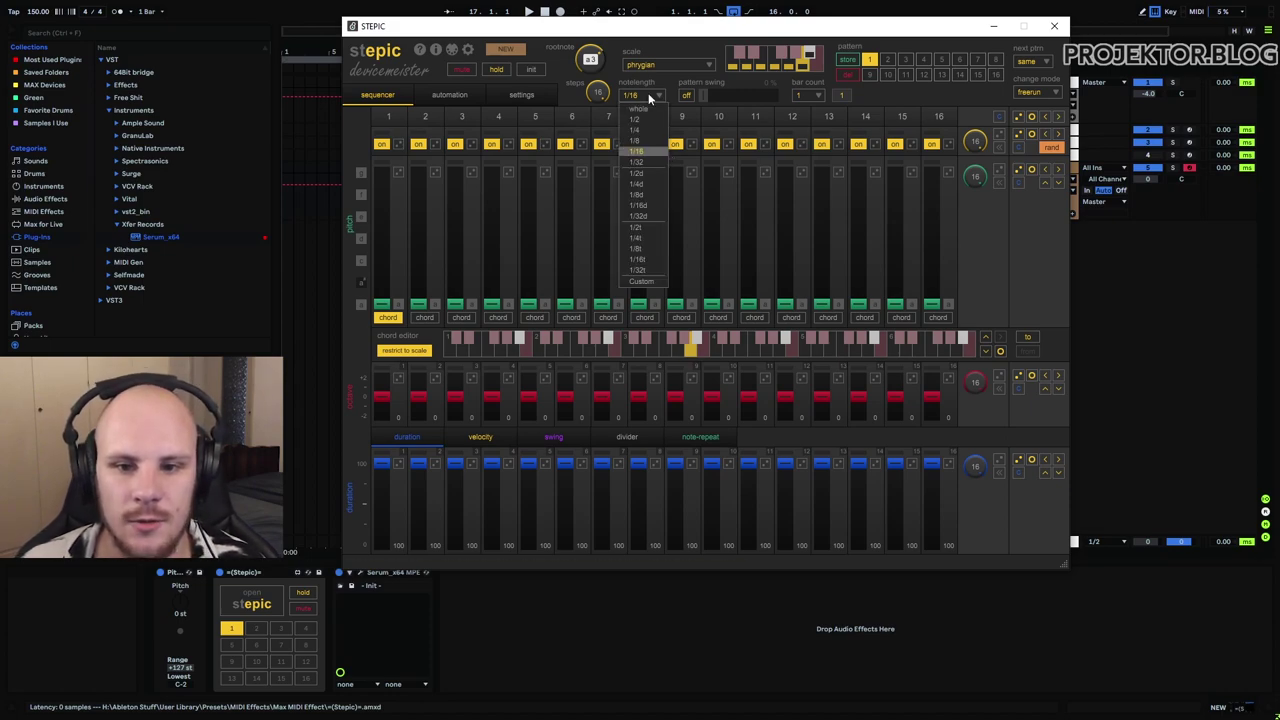
pyautogui.click(643, 148)
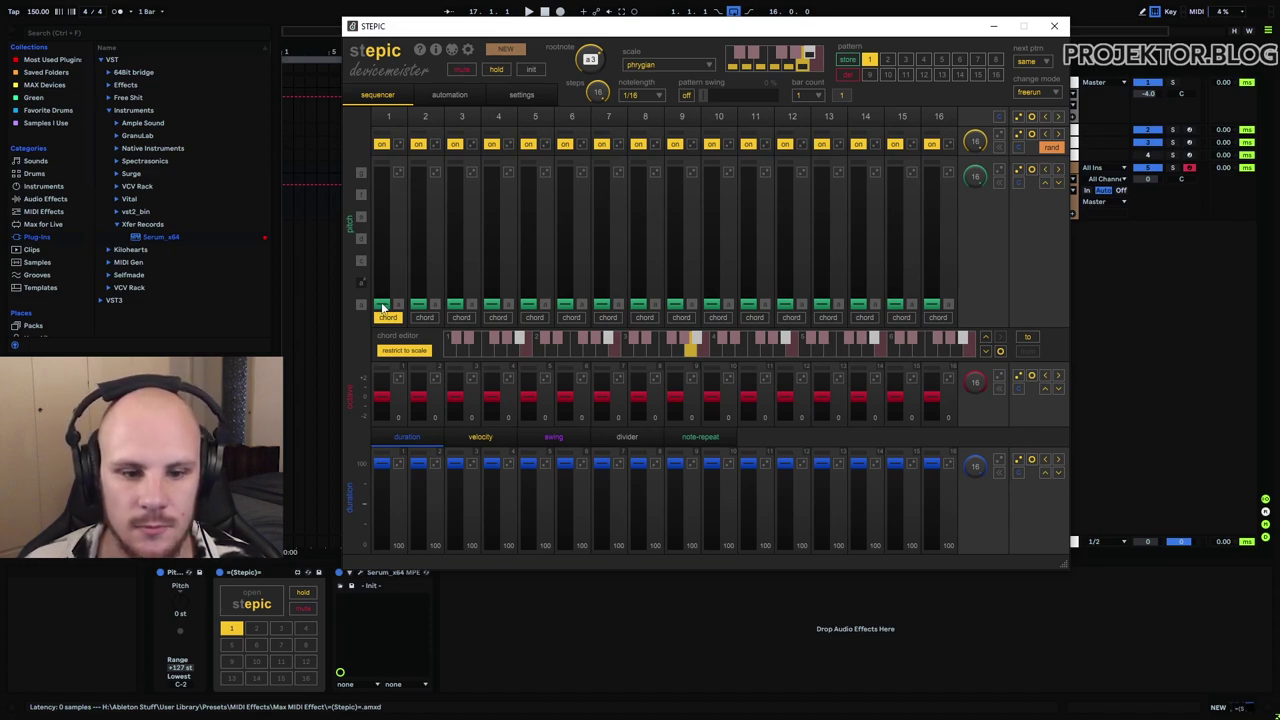
pyautogui.moveTo(387, 308); pyautogui.dragTo(404, 272)
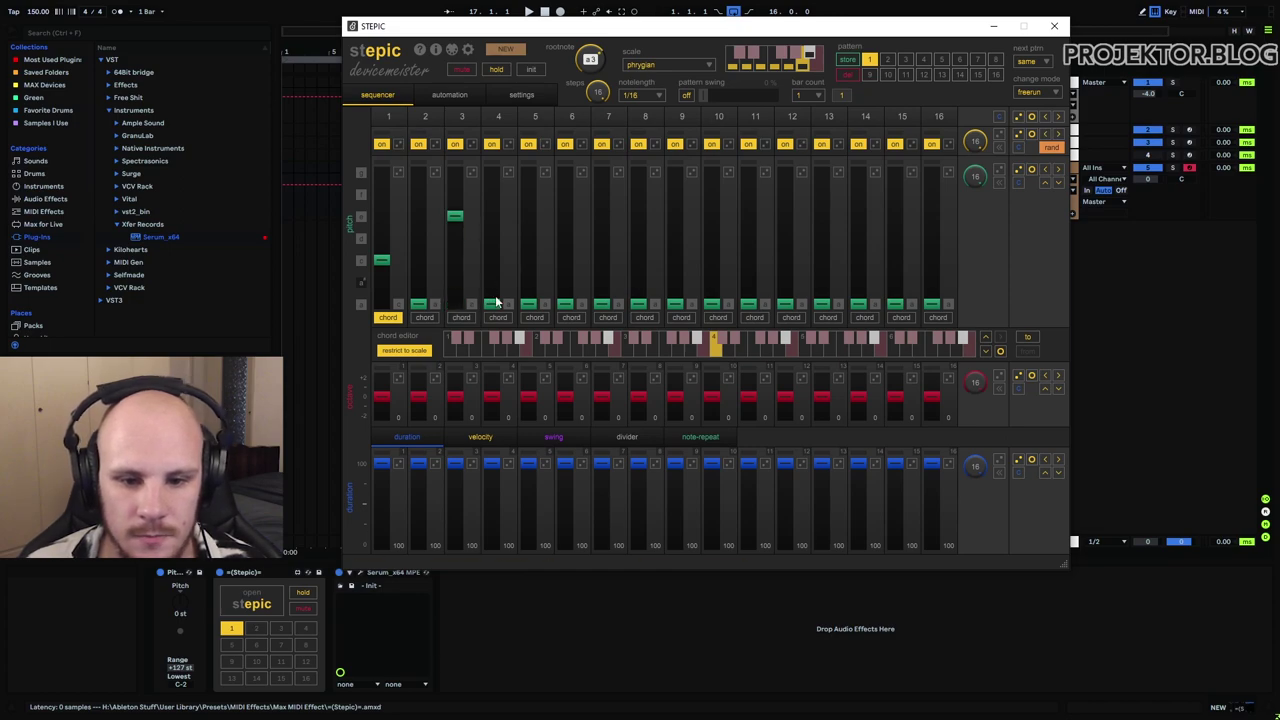
pyautogui.moveTo(522, 303); pyautogui.dragTo(528, 260)
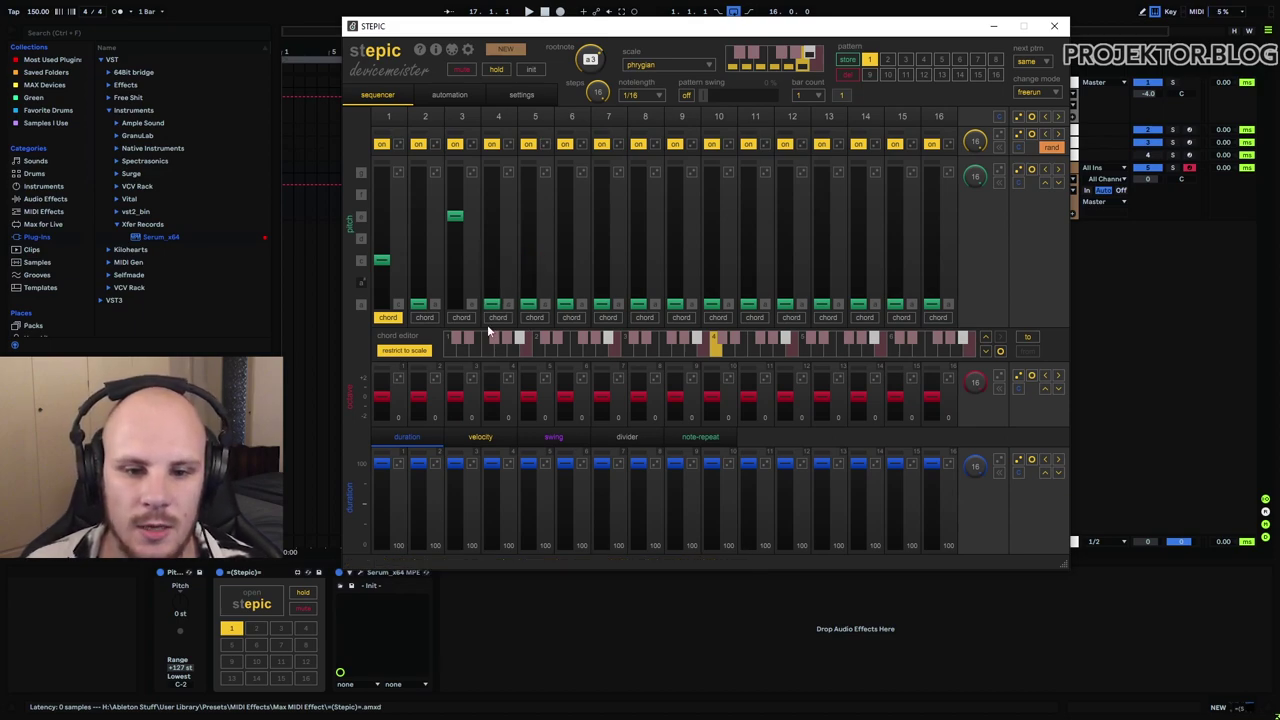
pyautogui.moveTo(459, 225); pyautogui.dragTo(456, 312)
pyautogui.moveTo(381, 260); pyautogui.dragTo(383, 310)
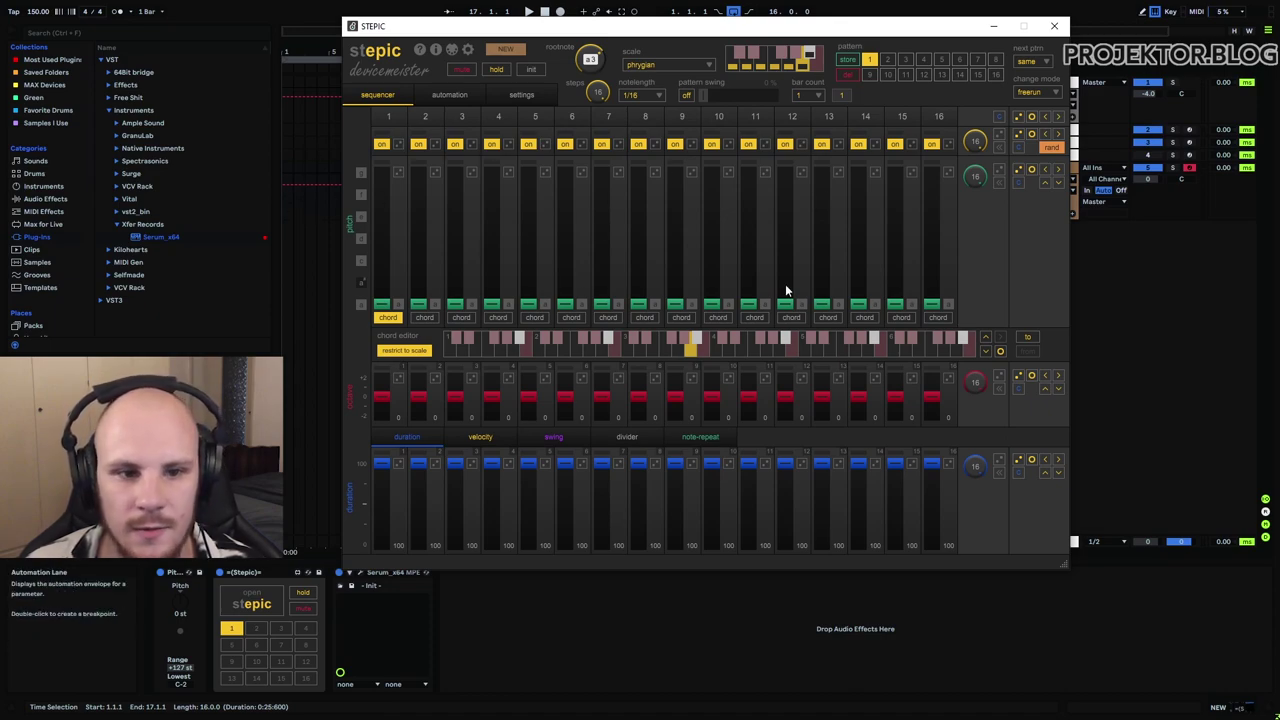
# - Randomize the pitch values of all 16 steps several times while the loop plays
pyautogui.press('space')
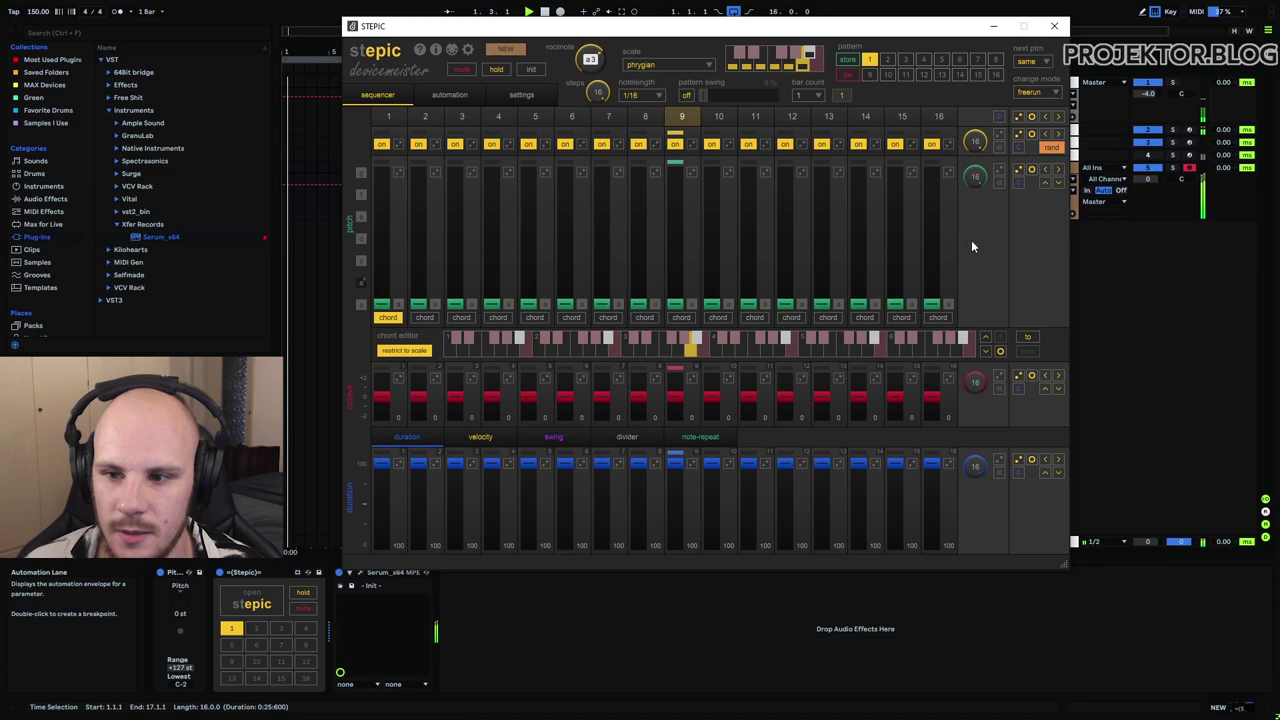
pyautogui.click(1019, 171)
pyautogui.click(1019, 171)
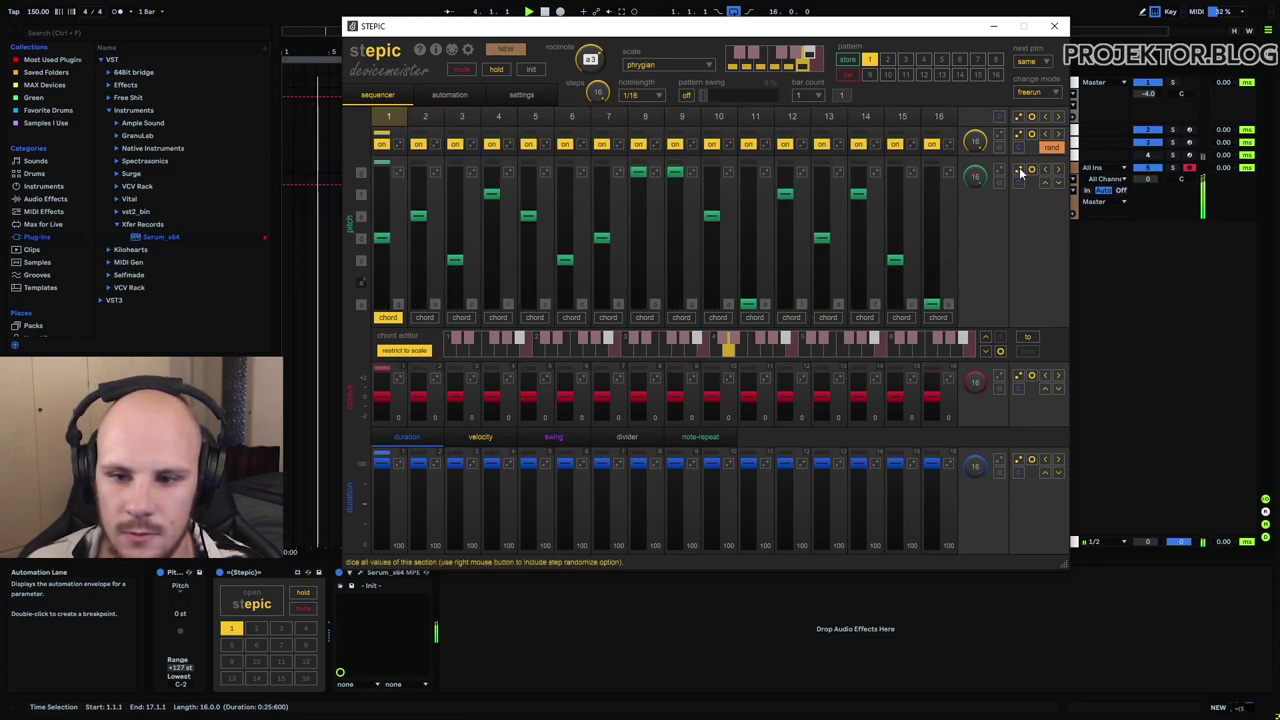
pyautogui.click(1019, 171)
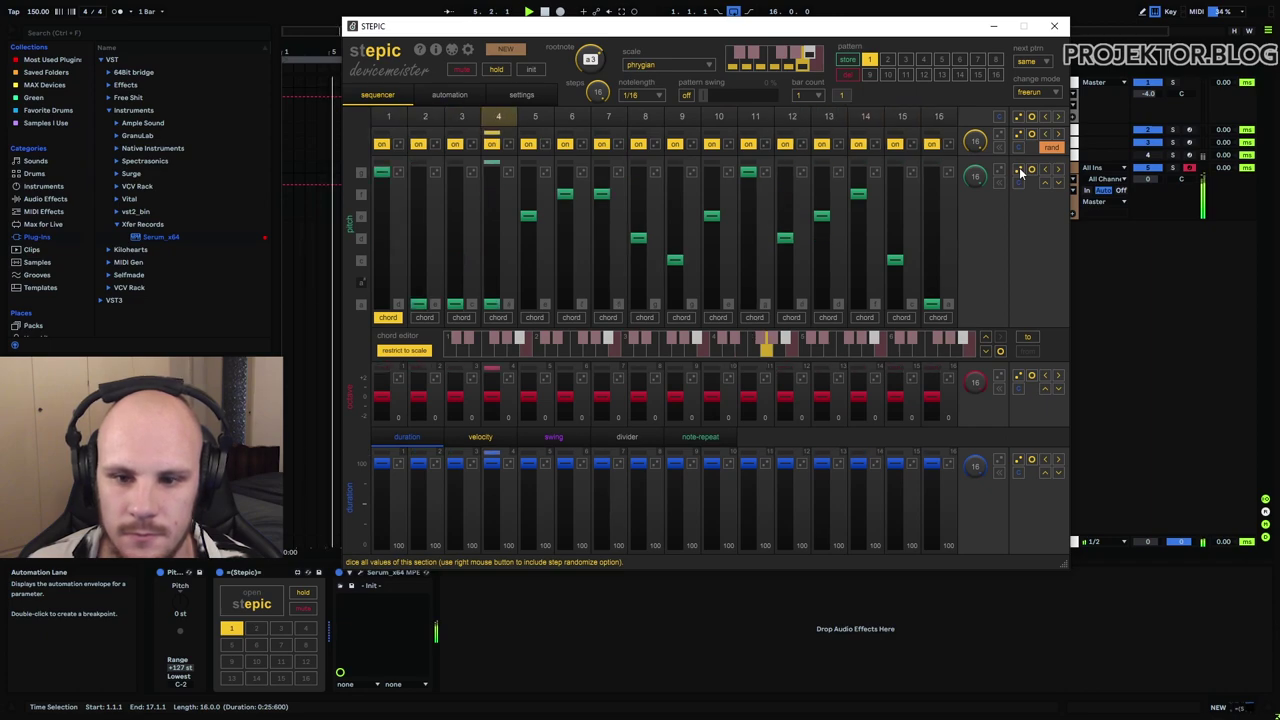
pyautogui.click(1019, 171)
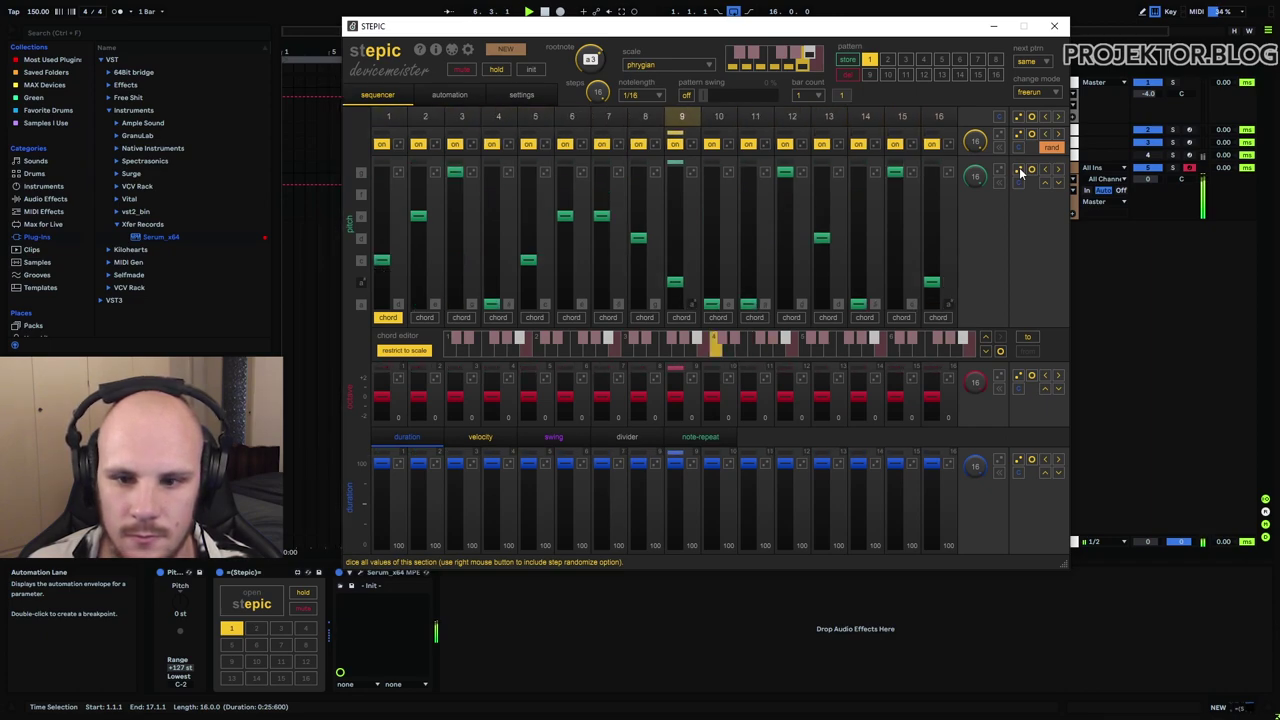
pyautogui.click(1019, 171)
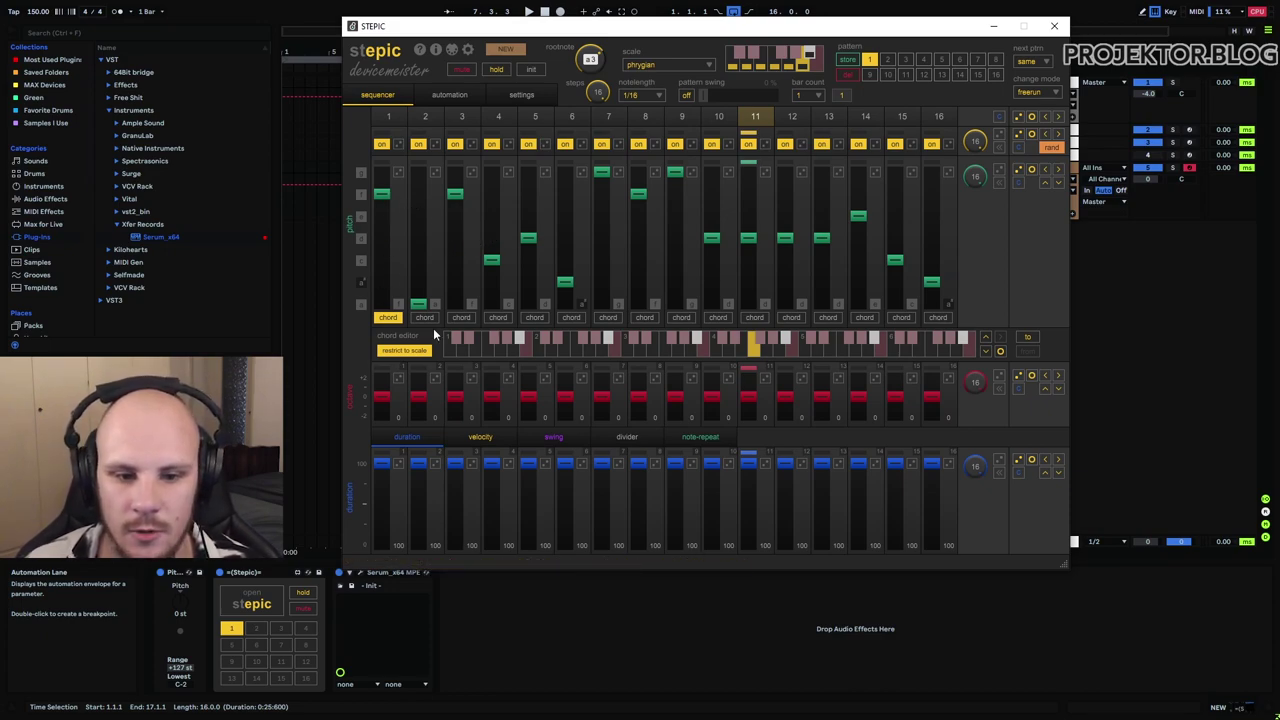
# - Set the pitch of steps 1, 4 and 7 to the lowest note a, and step 2 to a#
pyautogui.moveTo(383, 197); pyautogui.dragTo(383, 302)
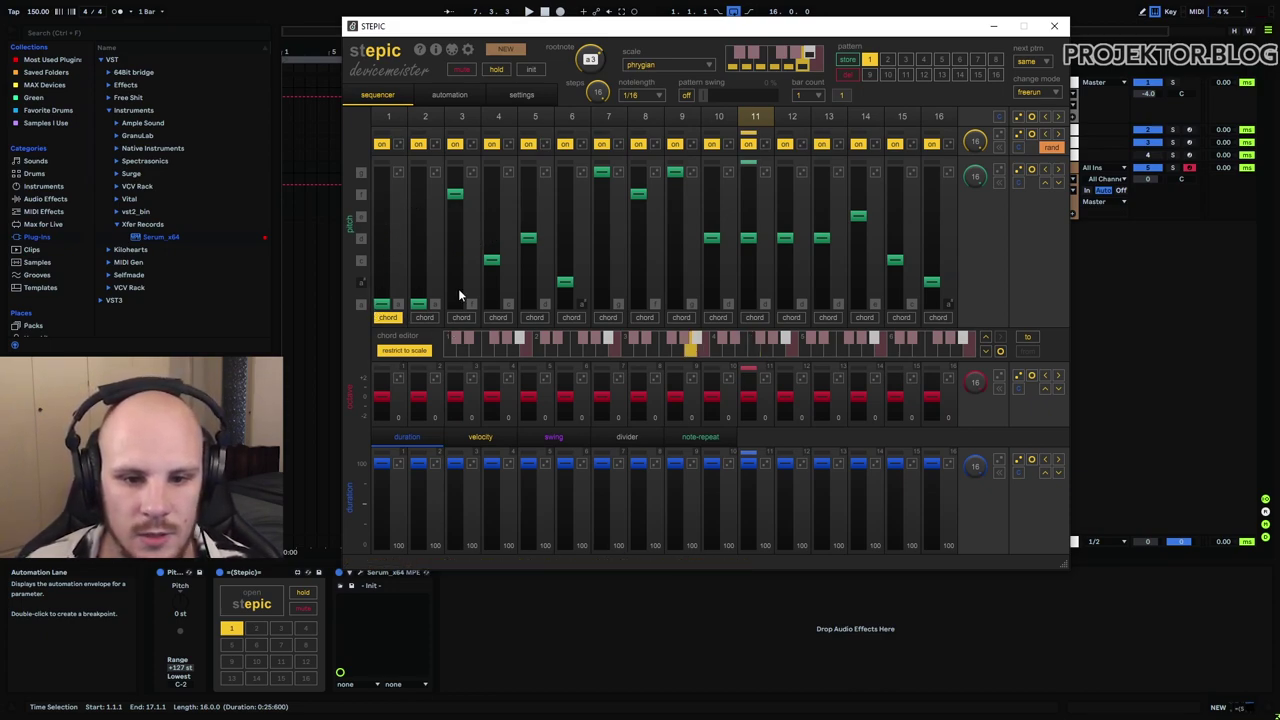
pyautogui.moveTo(490, 263)
pyautogui.mouseDown()
pyautogui.moveTo(490, 304)
pyautogui.moveTo(420, 282)
pyautogui.mouseUp()
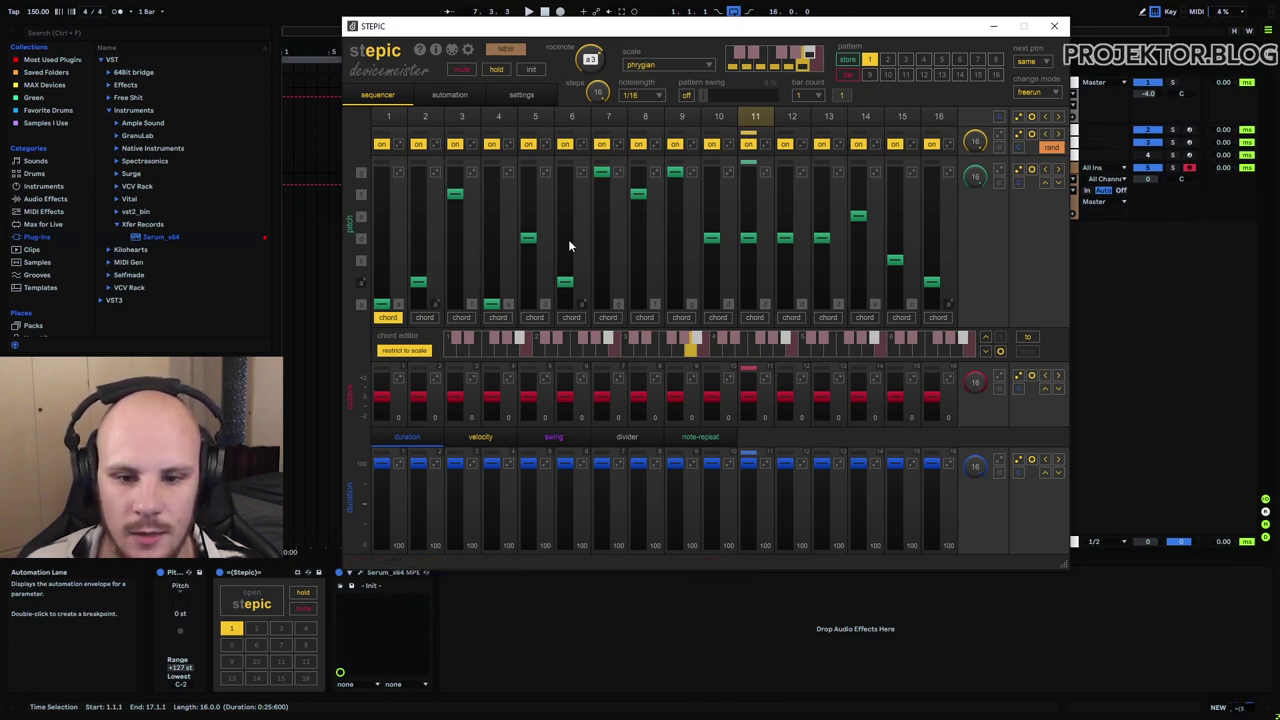
pyautogui.moveTo(600, 250); pyautogui.dragTo(601, 303)
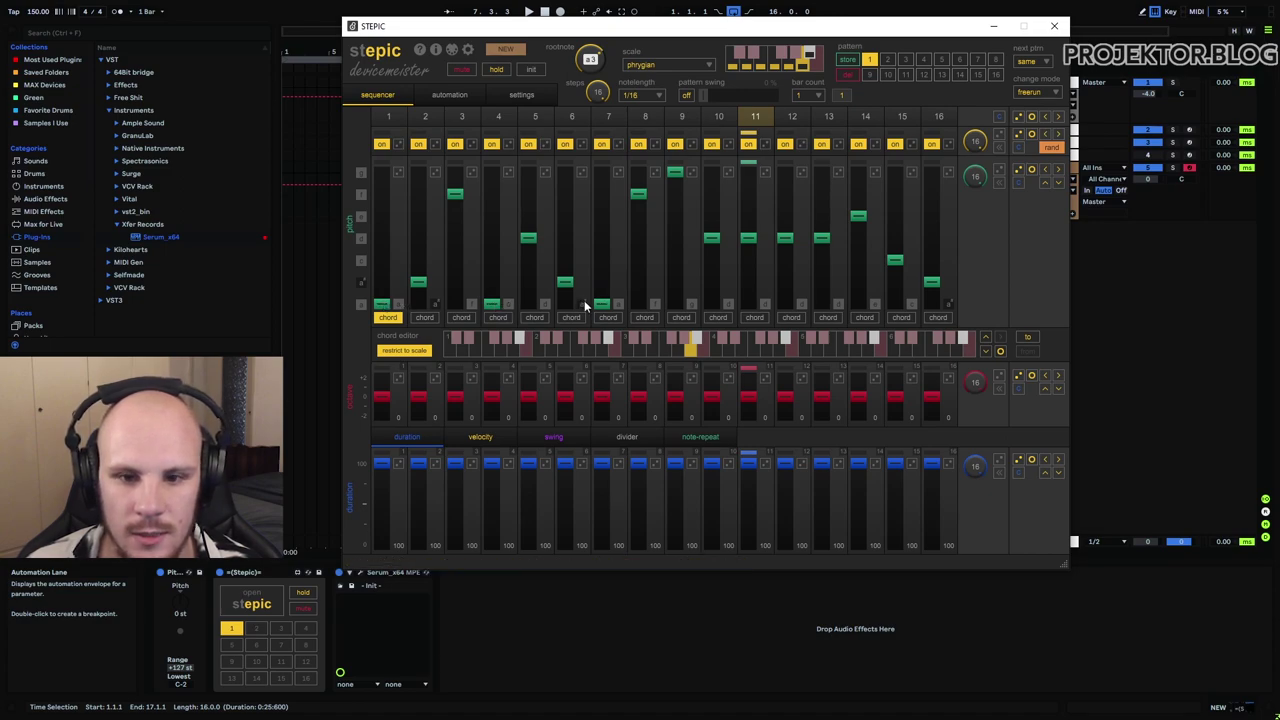
# - Set the pitch of steps 9, 12 and 15 to the lowest note a, and steps 11 and 16 to c
pyautogui.moveTo(676, 174); pyautogui.dragTo(677, 303)
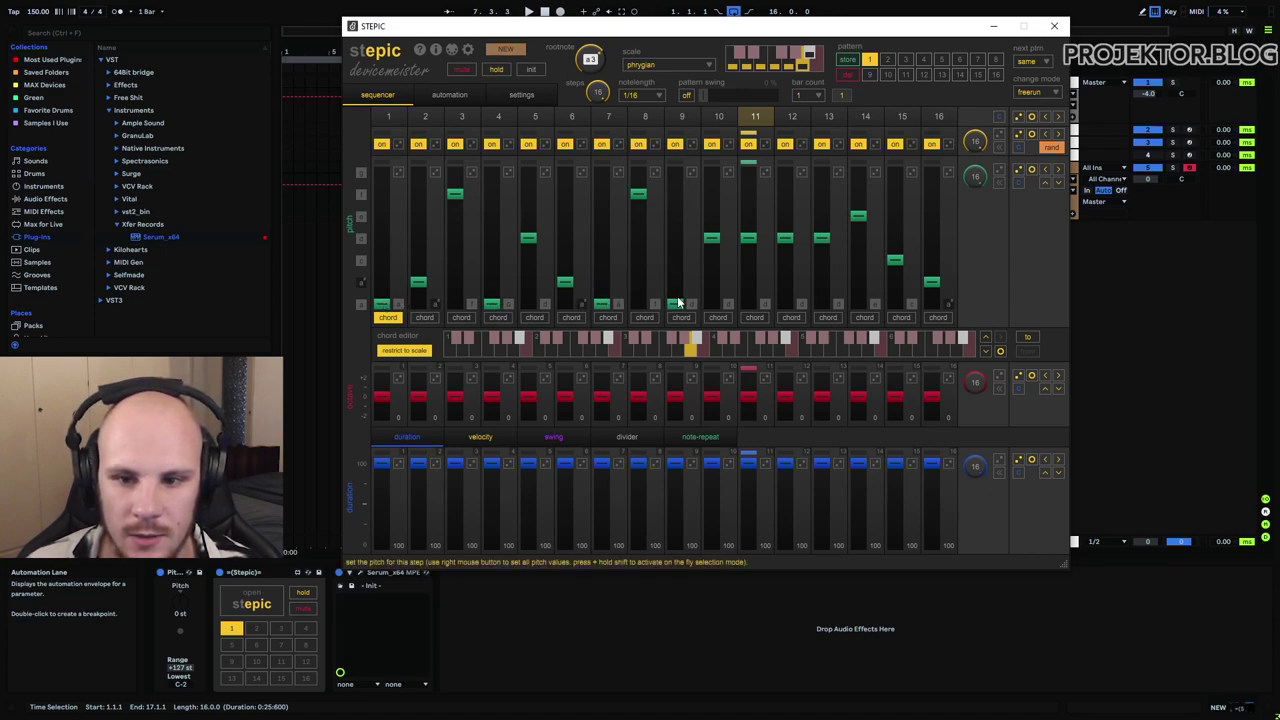
pyautogui.moveTo(898, 263)
pyautogui.mouseDown()
pyautogui.moveTo(898, 303)
pyautogui.moveTo(932, 262)
pyautogui.mouseUp()
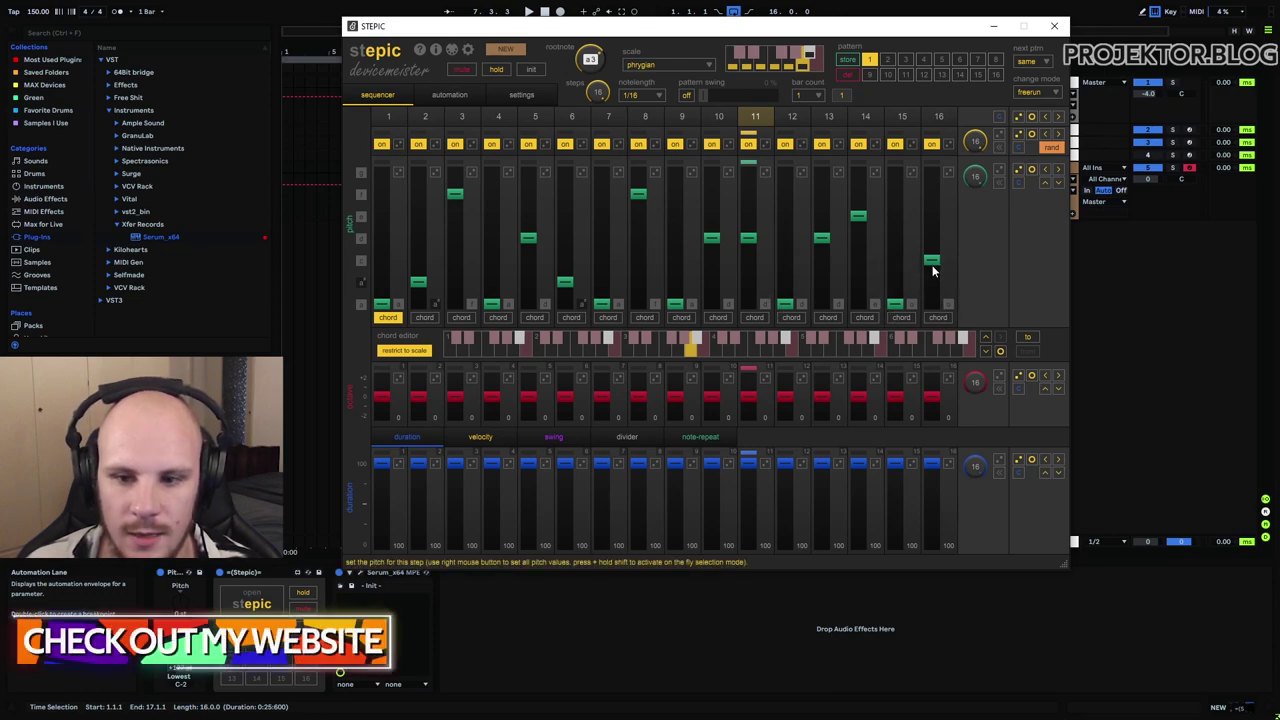
pyautogui.moveTo(748, 238); pyautogui.dragTo(748, 260)
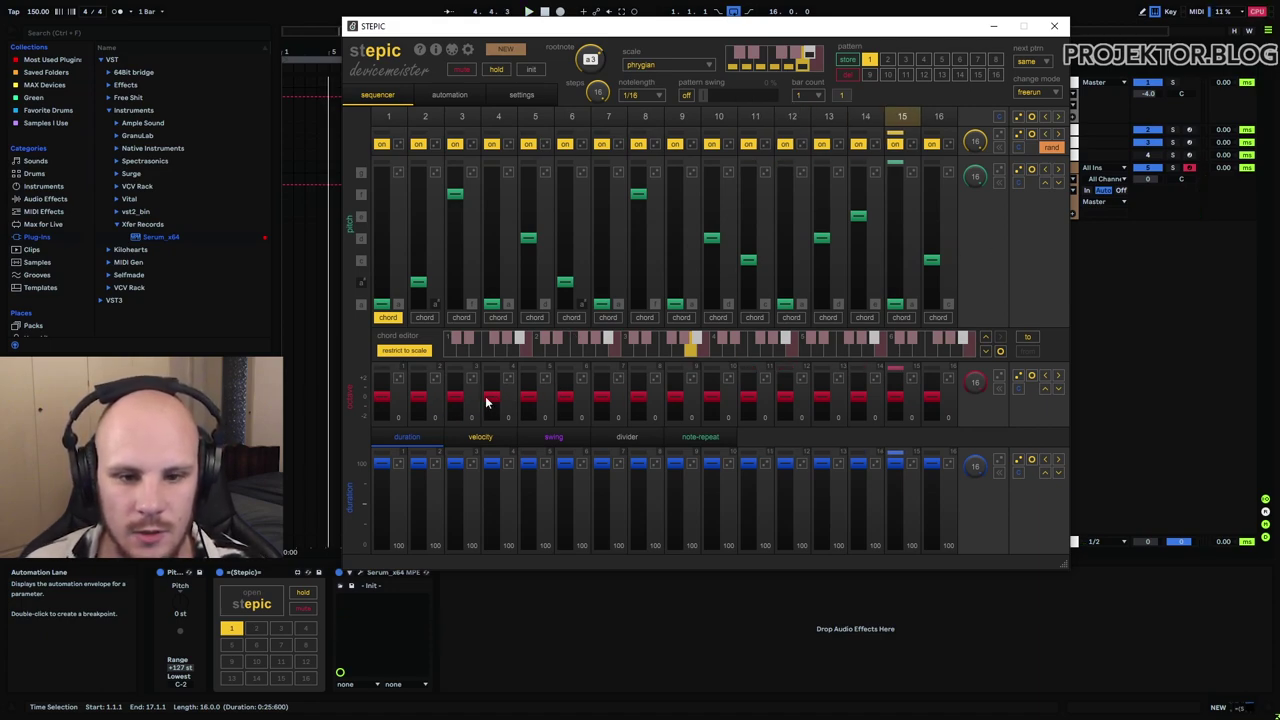
# - Set the octave of steps 3, 8 and 14 to -1 and the octave of step 15 to +1
pyautogui.moveTo(452, 400); pyautogui.dragTo(452, 412)
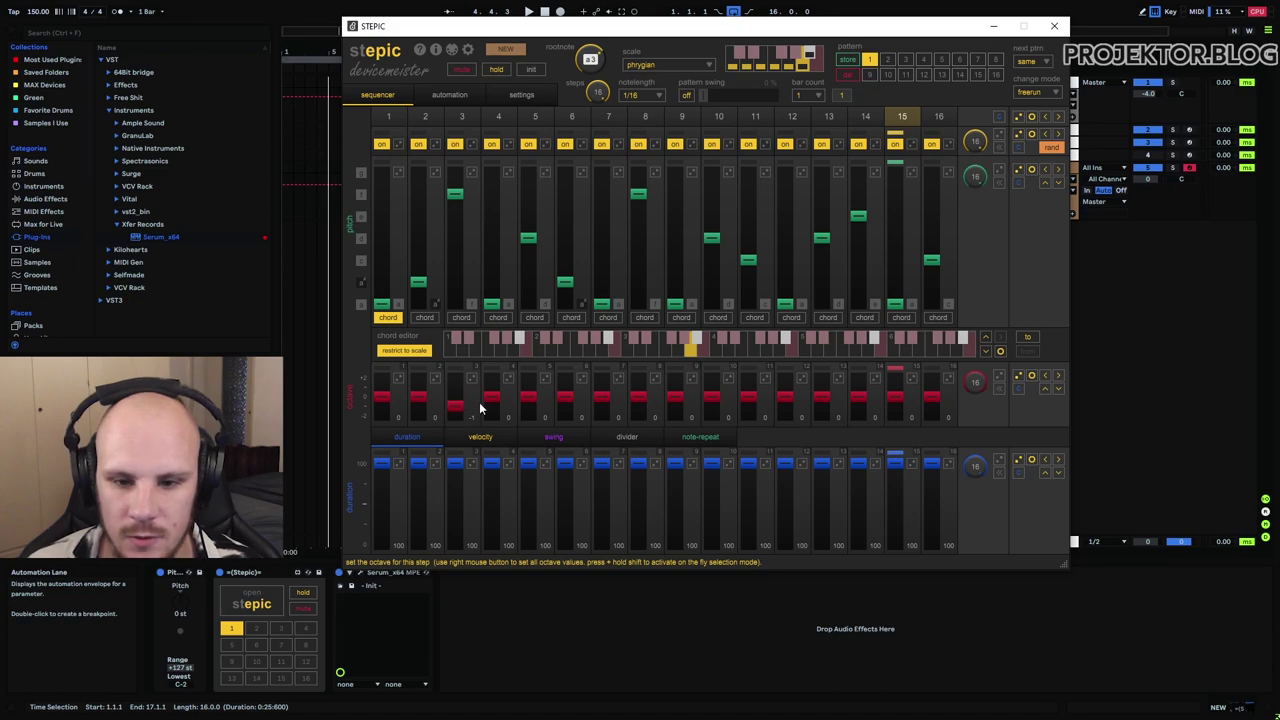
pyautogui.moveTo(636, 404); pyautogui.dragTo(637, 412)
pyautogui.moveTo(857, 398); pyautogui.dragTo(857, 406)
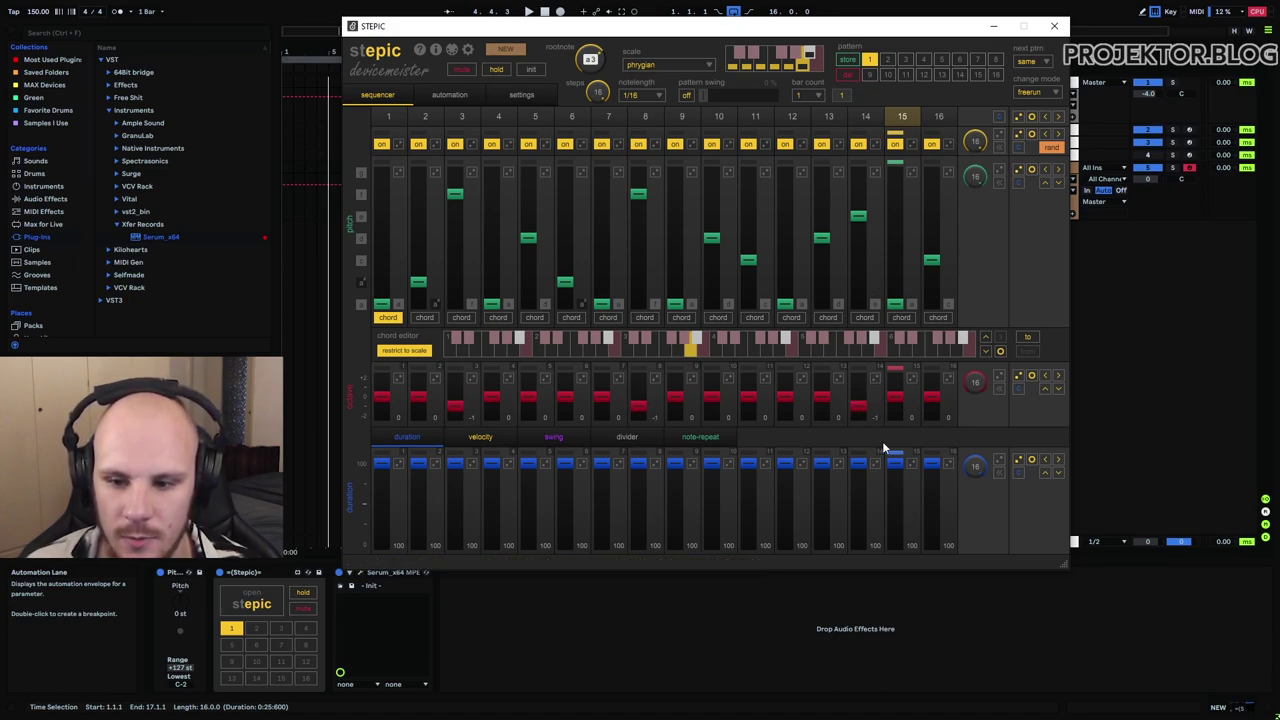
pyautogui.moveTo(899, 408); pyautogui.dragTo(899, 398)
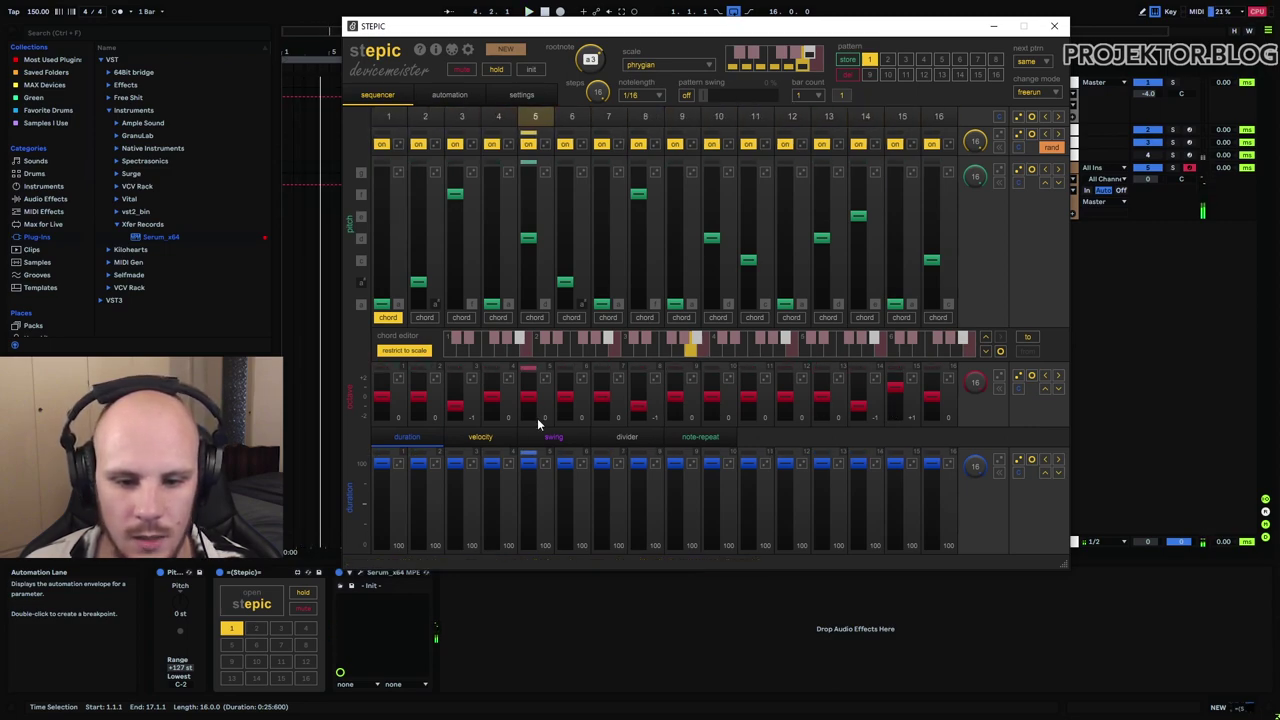
# - Shorten the durations of steps 1, 3, 4, 6, 7 and 9 to varied values, with step 3 at 9 and step 9 at 39
pyautogui.moveTo(384, 463); pyautogui.dragTo(382, 502)
pyautogui.moveTo(455, 463); pyautogui.dragTo(452, 537)
pyautogui.moveTo(496, 472); pyautogui.dragTo(492, 483)
pyautogui.moveTo(565, 465)
pyautogui.mouseDown()
pyautogui.moveTo(566, 495)
pyautogui.moveTo(603, 506)
pyautogui.mouseUp()
pyautogui.moveTo(672, 464); pyautogui.dragTo(676, 515)
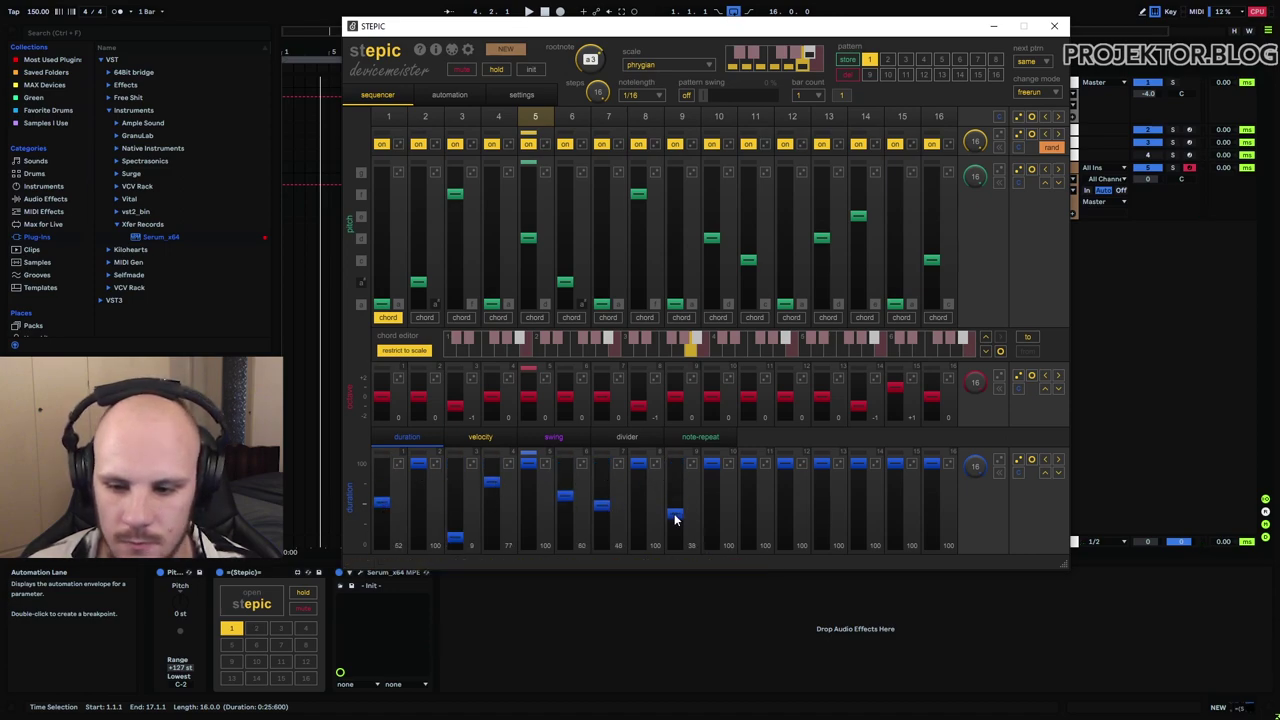
# - Randomize all step durations, set step 4's duration to 45 and raise the whole duration row by two increments
pyautogui.click(1021, 463)
pyautogui.click(1021, 463)
pyautogui.click(1022, 465)
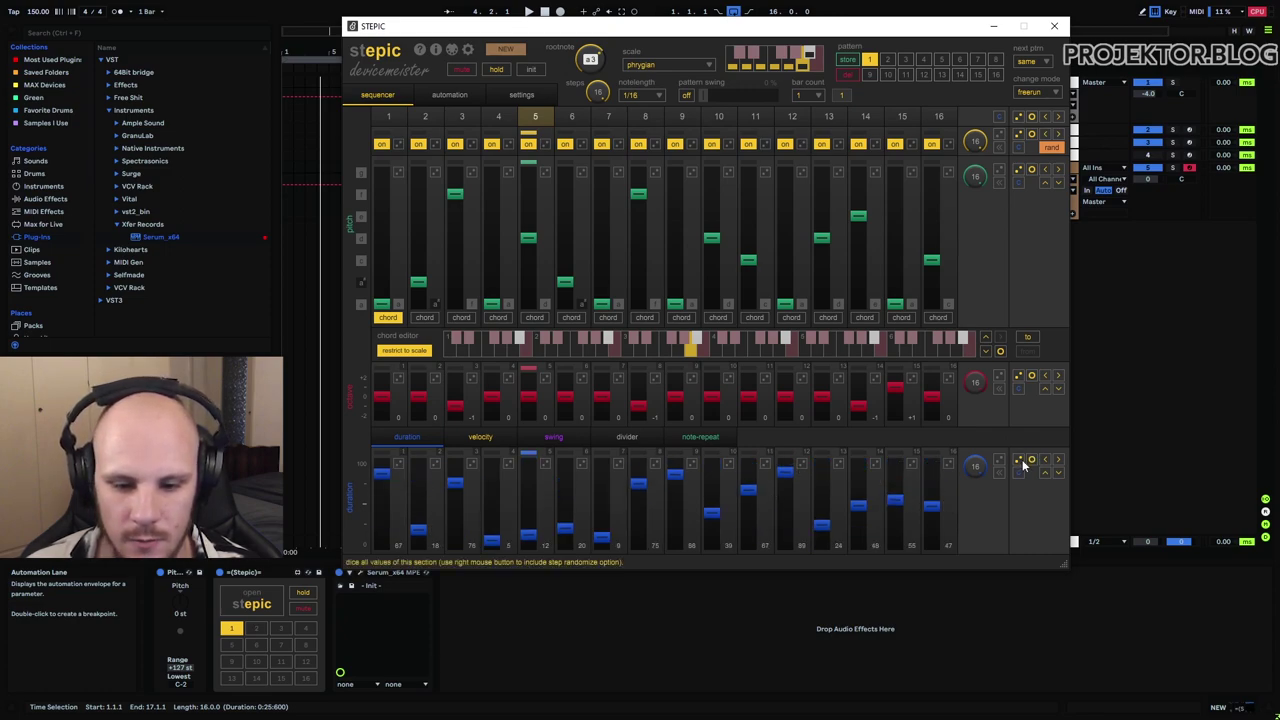
pyautogui.moveTo(491, 538); pyautogui.dragTo(491, 508)
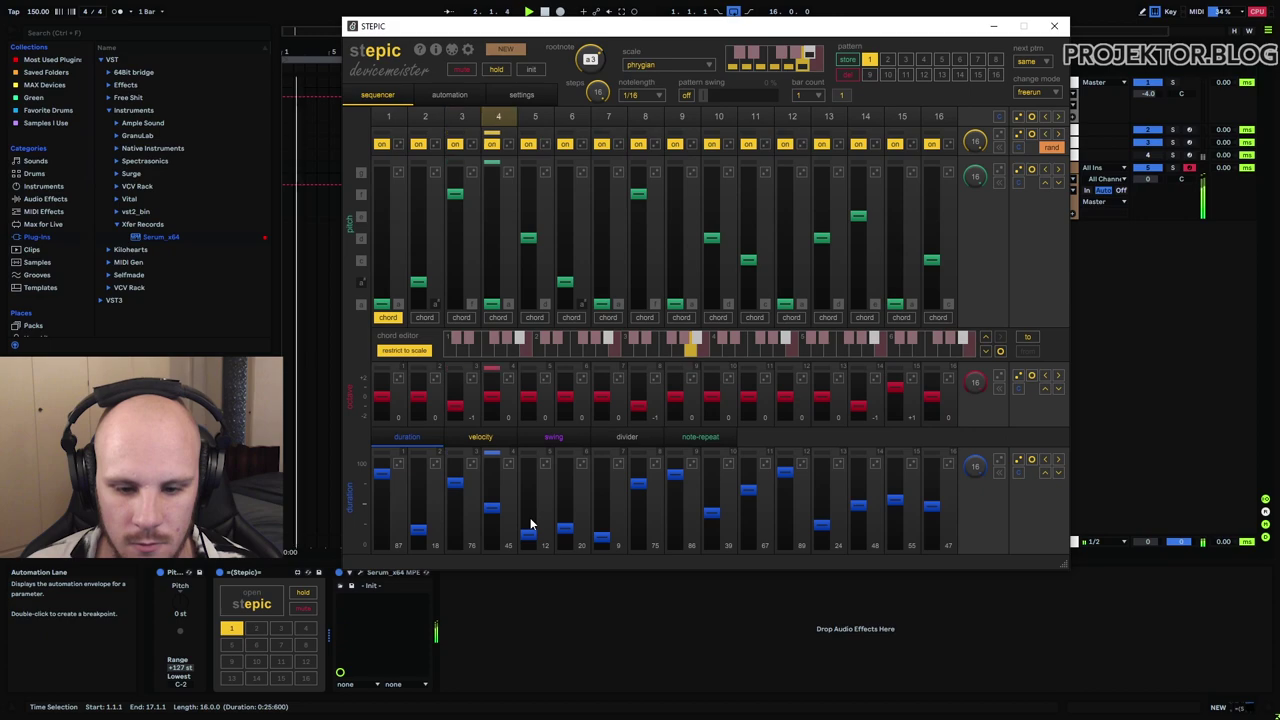
pyautogui.click(527, 533)
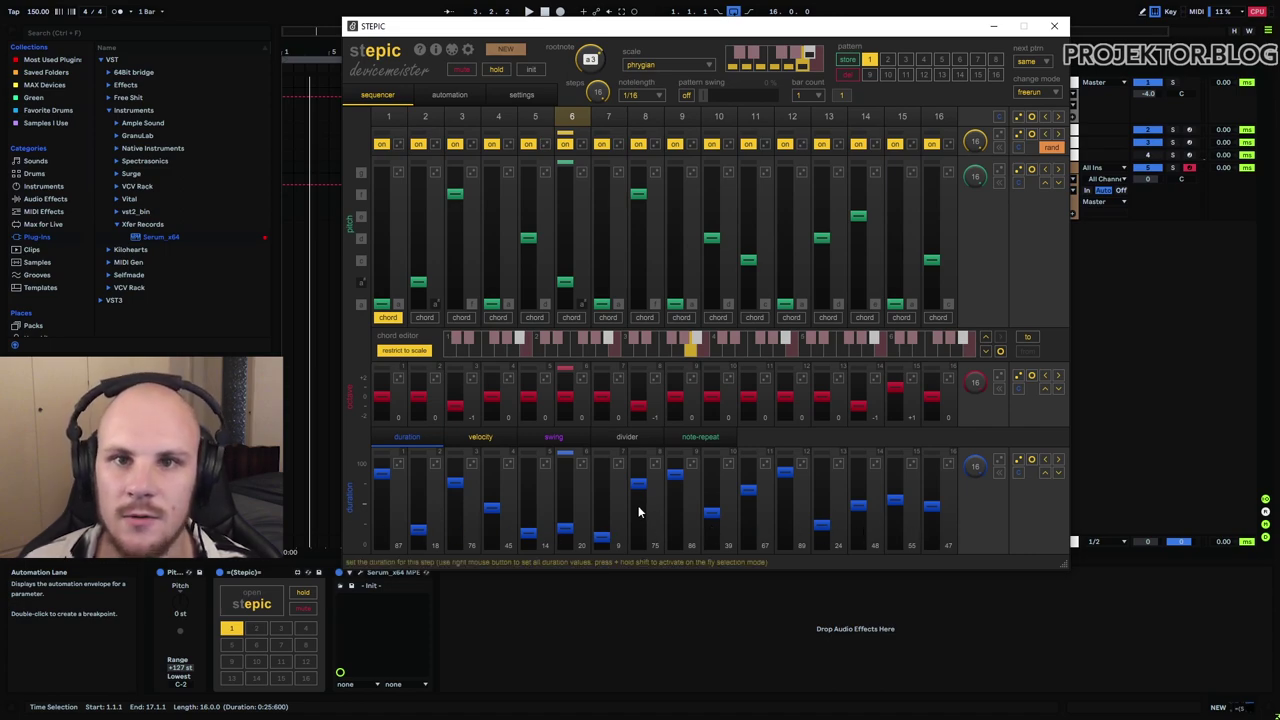
pyautogui.click(1044, 472)
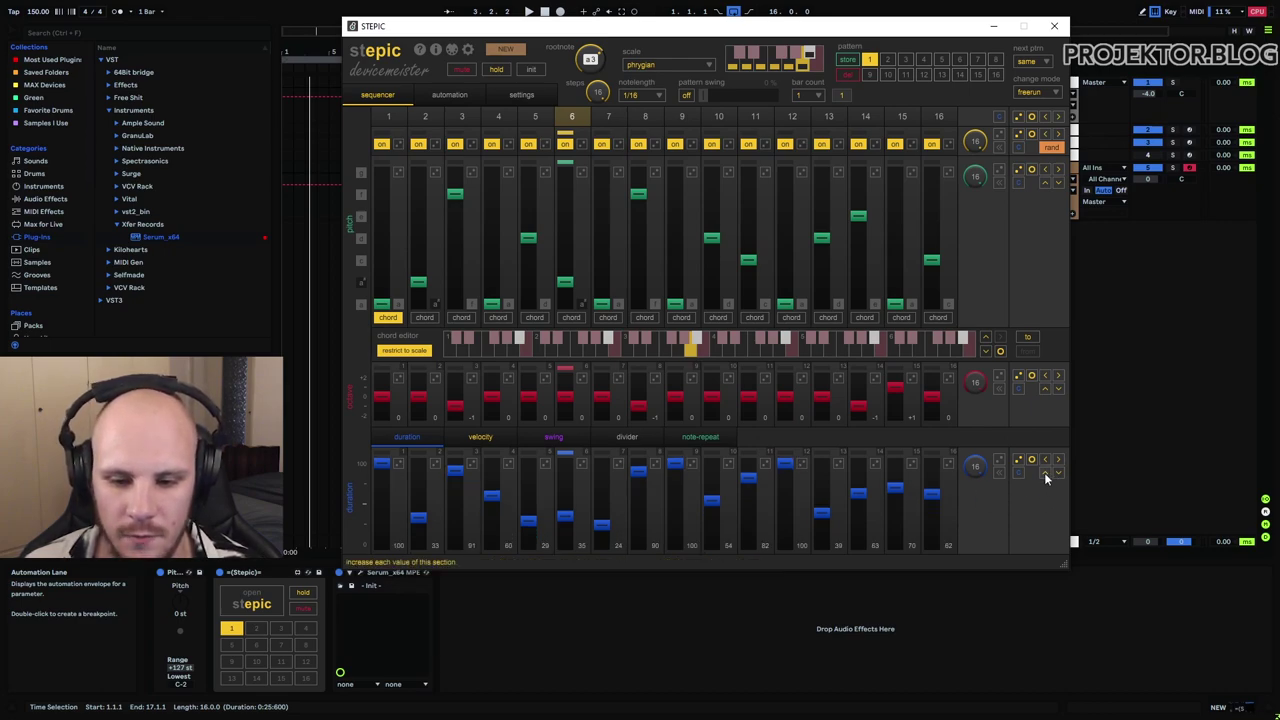
pyautogui.click(1044, 472)
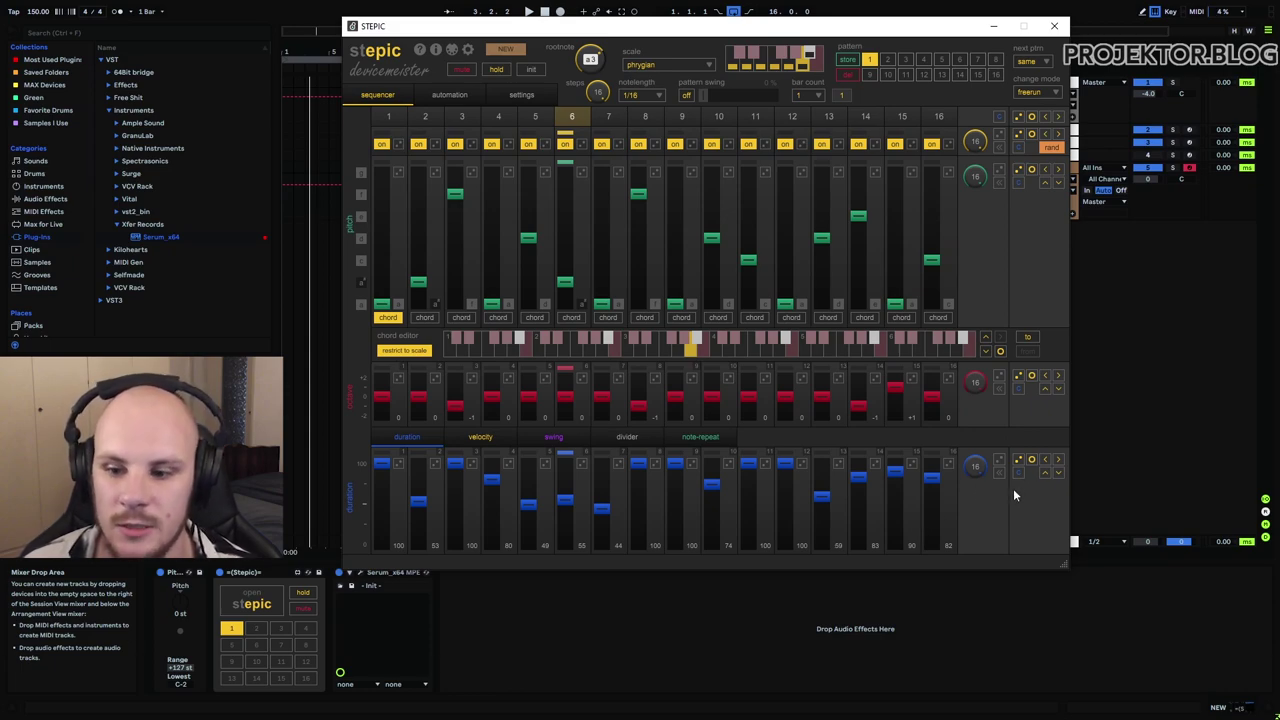
# - Randomize the durations of all 16 steps again and raise the whole row, keeping the longest values at 90
pyautogui.click(1019, 459)
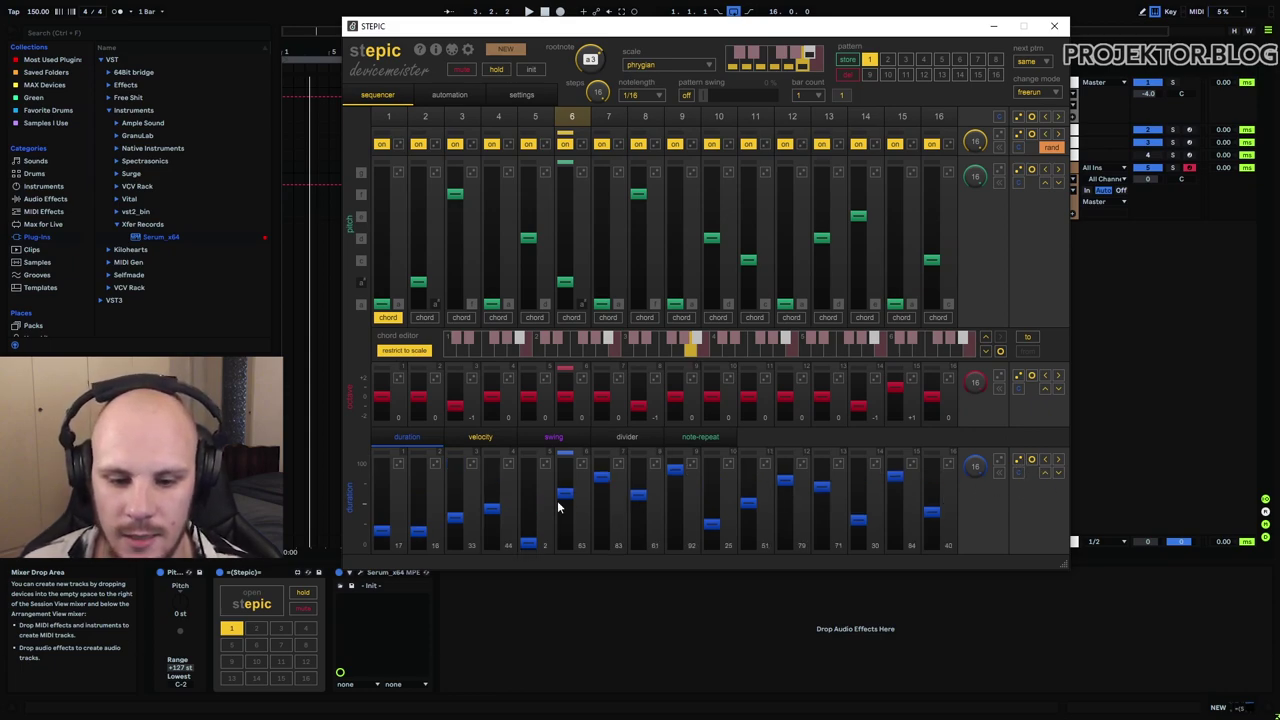
pyautogui.click(1044, 471)
pyautogui.click(1057, 472)
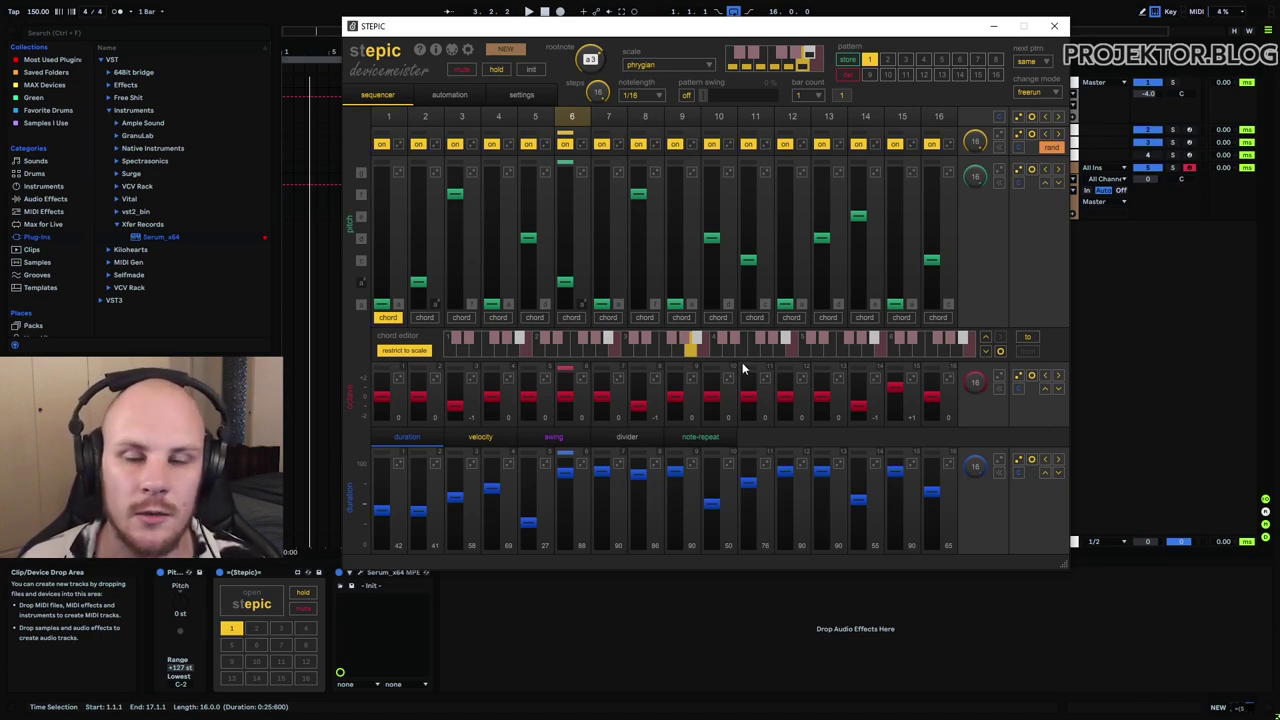
pyautogui.click(692, 345)
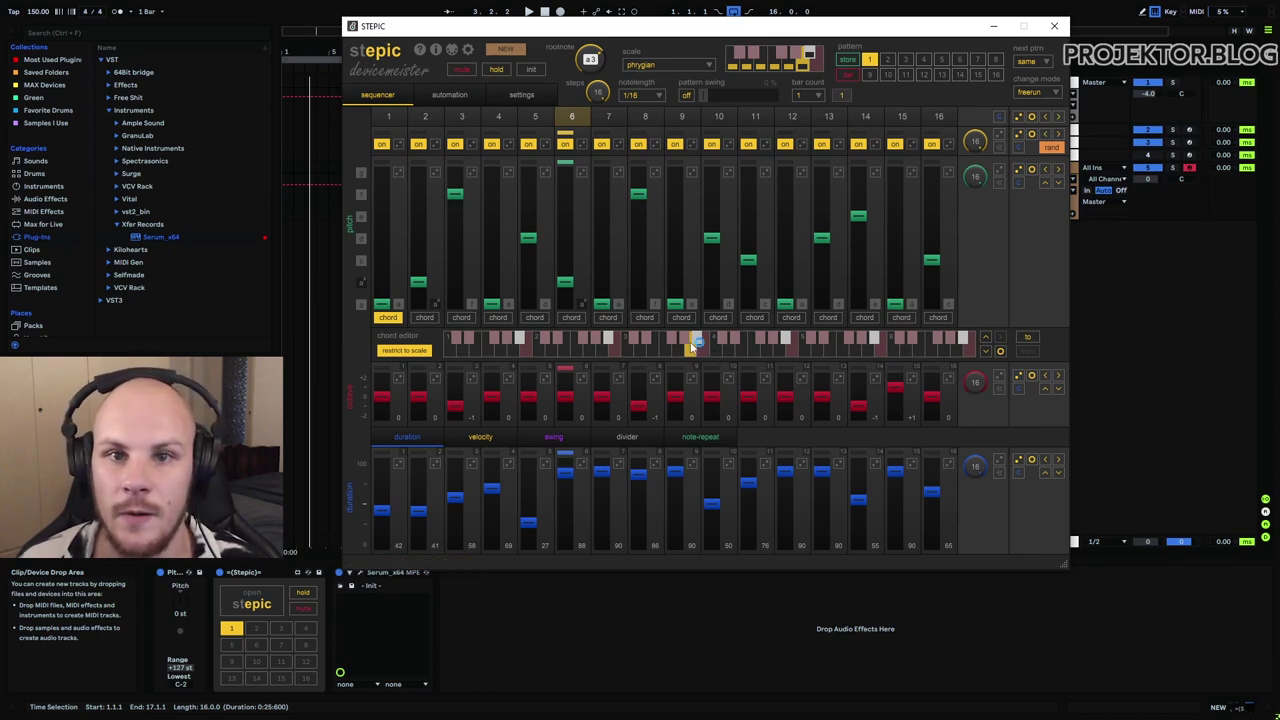
pyautogui.click(691, 345)
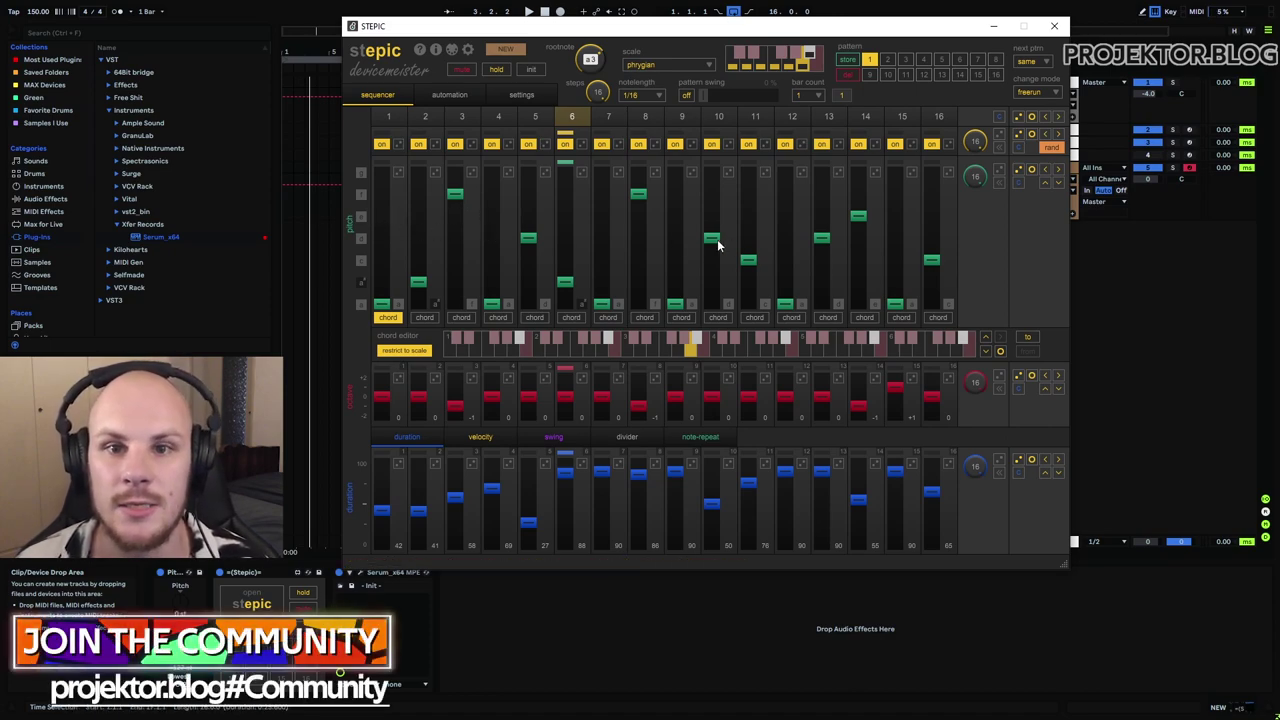
pyautogui.click(507, 172)
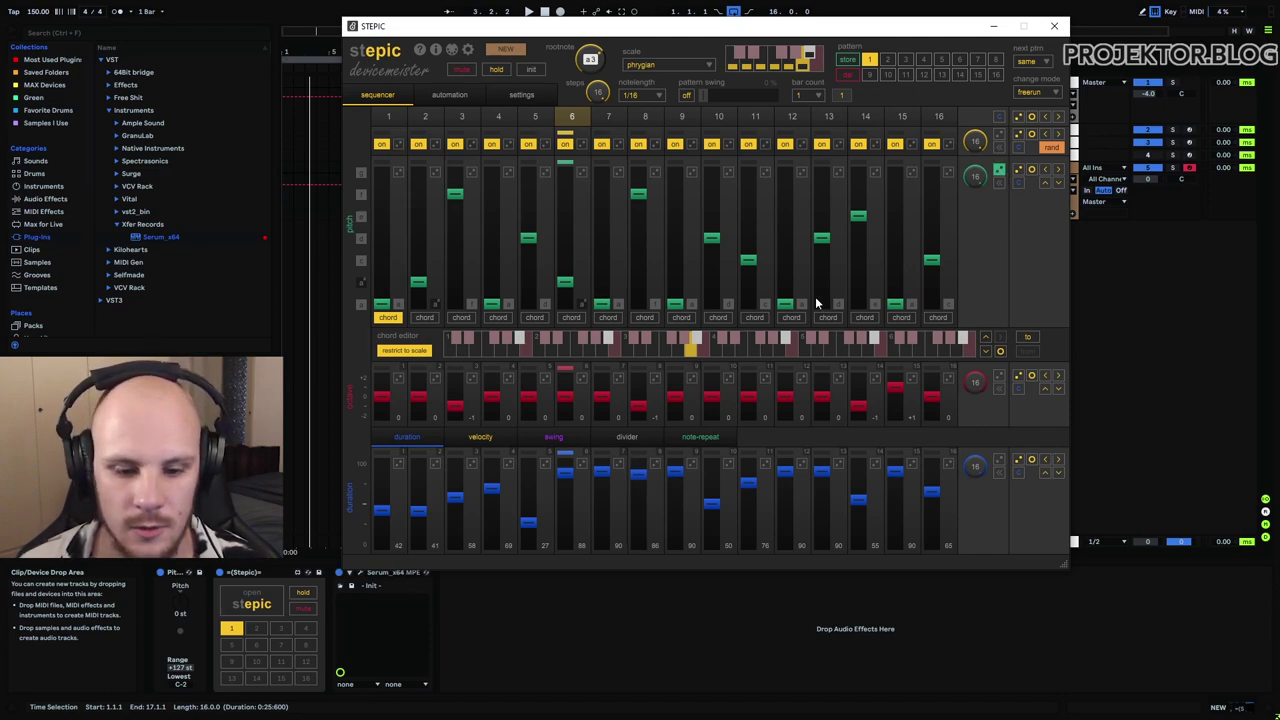
pyautogui.click(1002, 173)
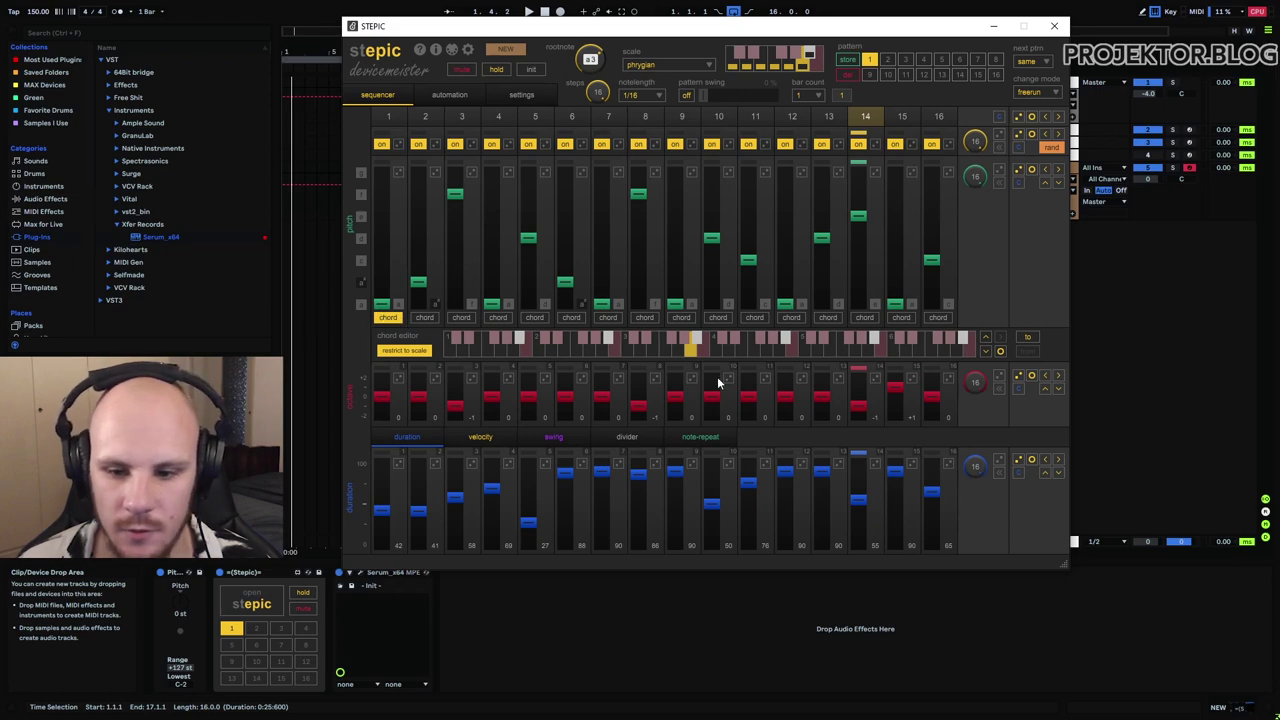
# - Build an a, c, e chord on steps 1, 4, 7, 9, 12 and 15, and set step 1's duration to 100
pyautogui.click(742, 350)
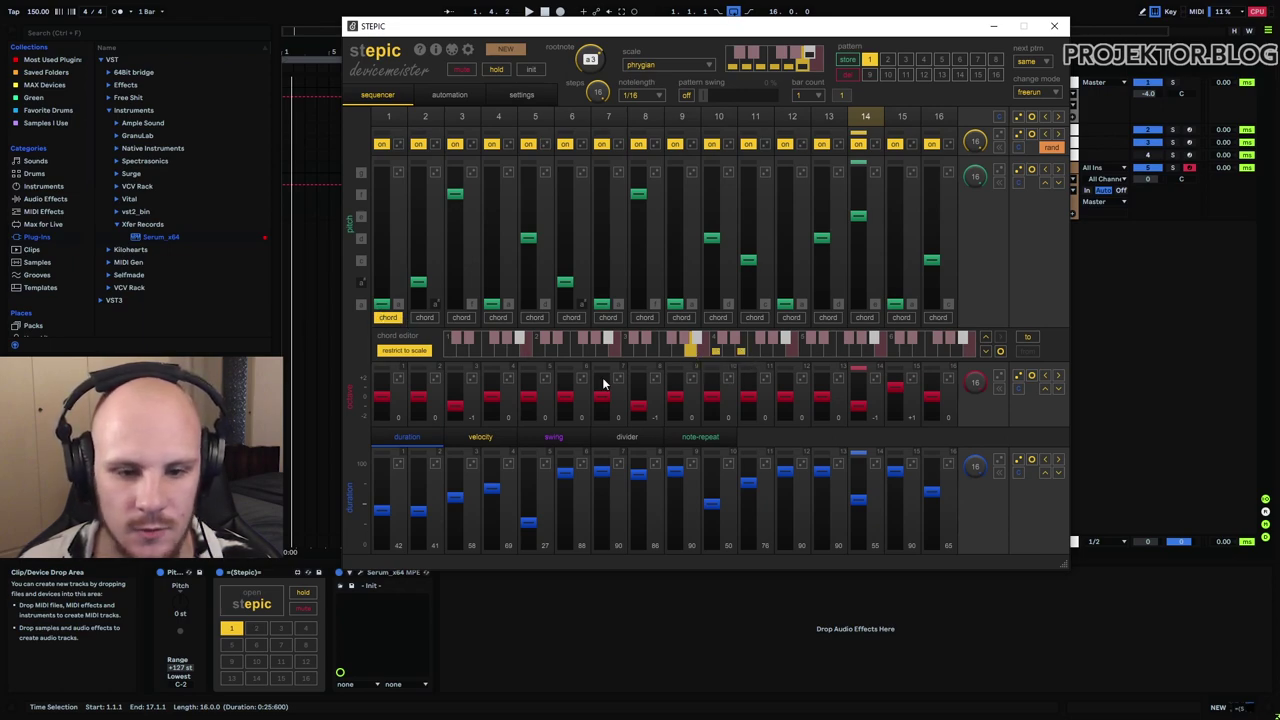
pyautogui.moveTo(379, 513); pyautogui.dragTo(380, 460)
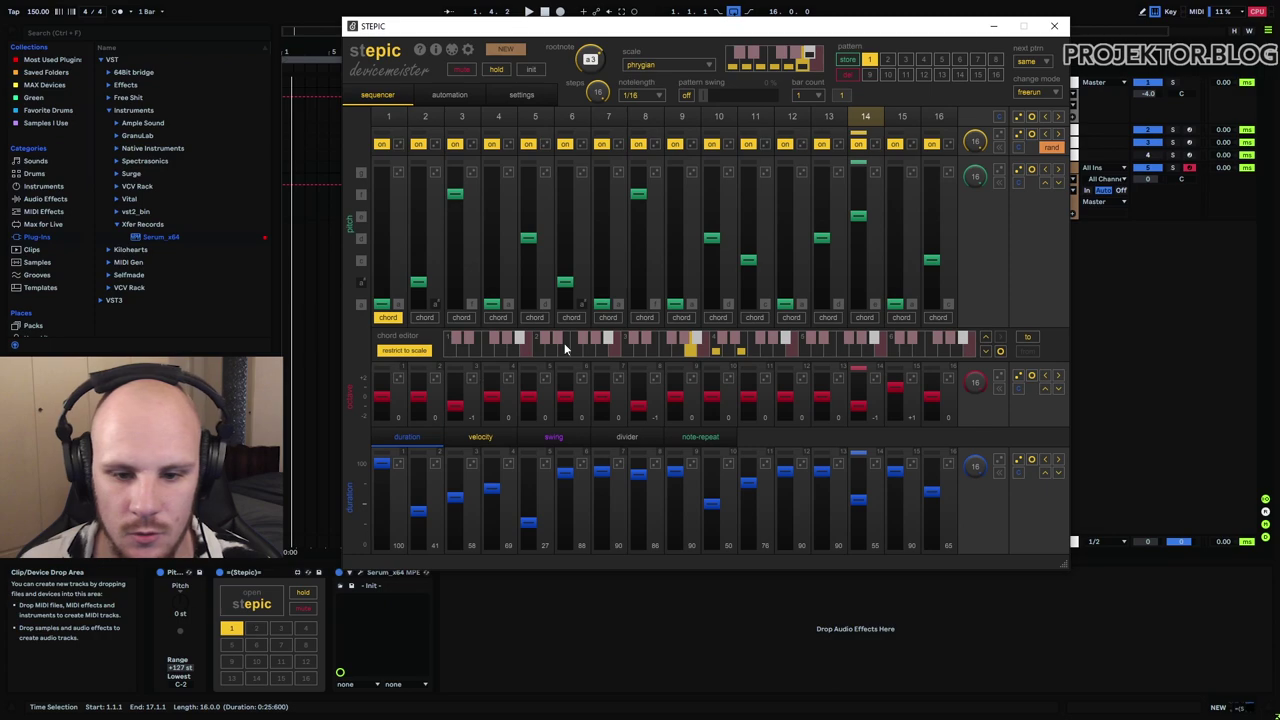
pyautogui.click(498, 318)
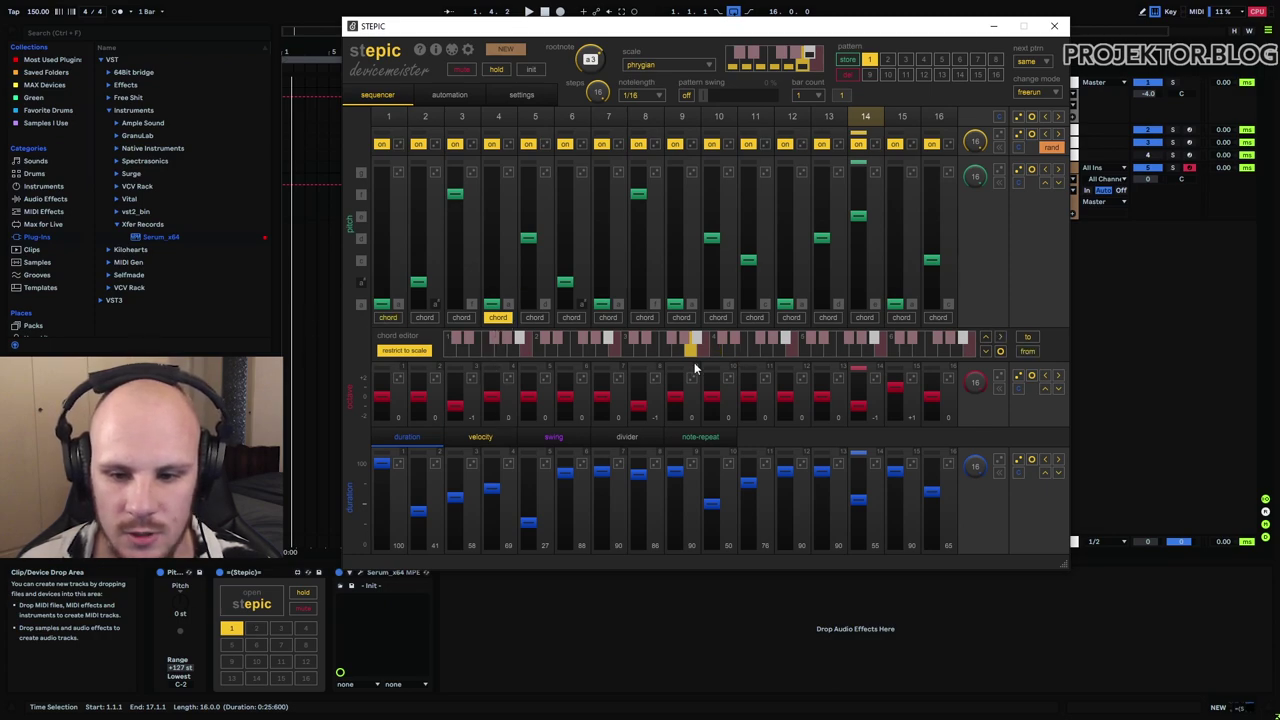
pyautogui.click(717, 350)
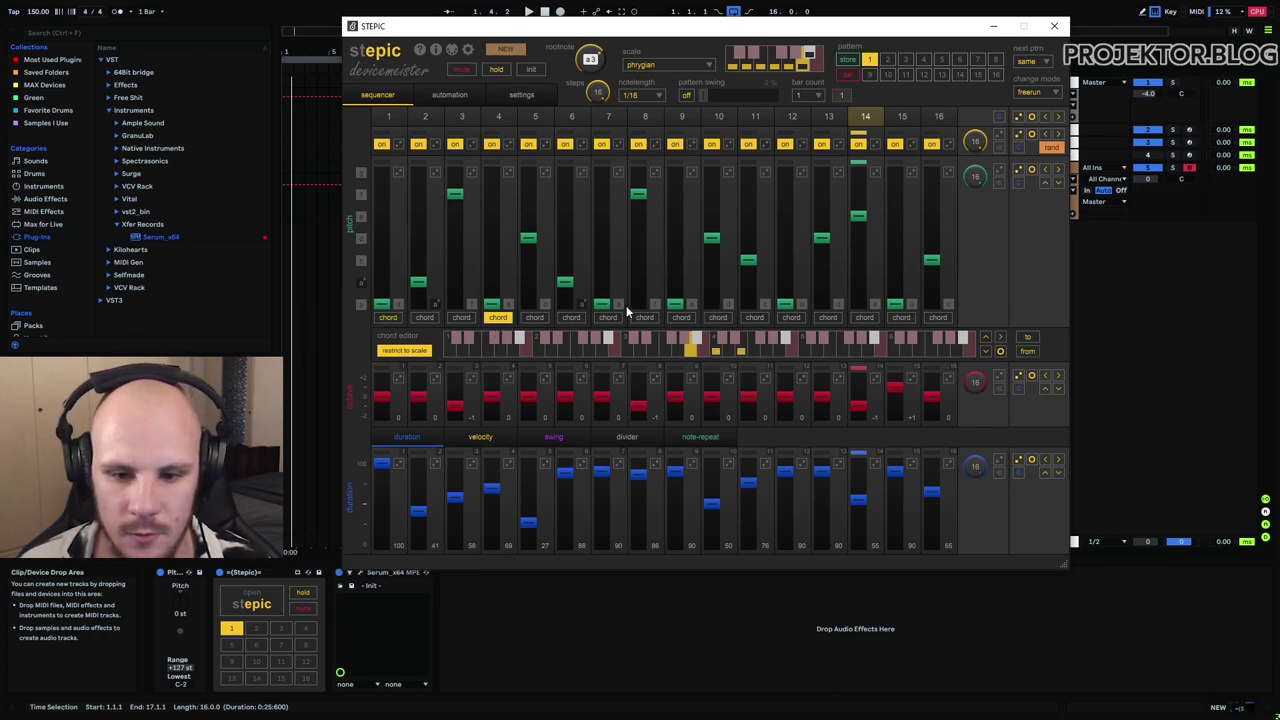
pyautogui.click(607, 317)
pyautogui.click(741, 351)
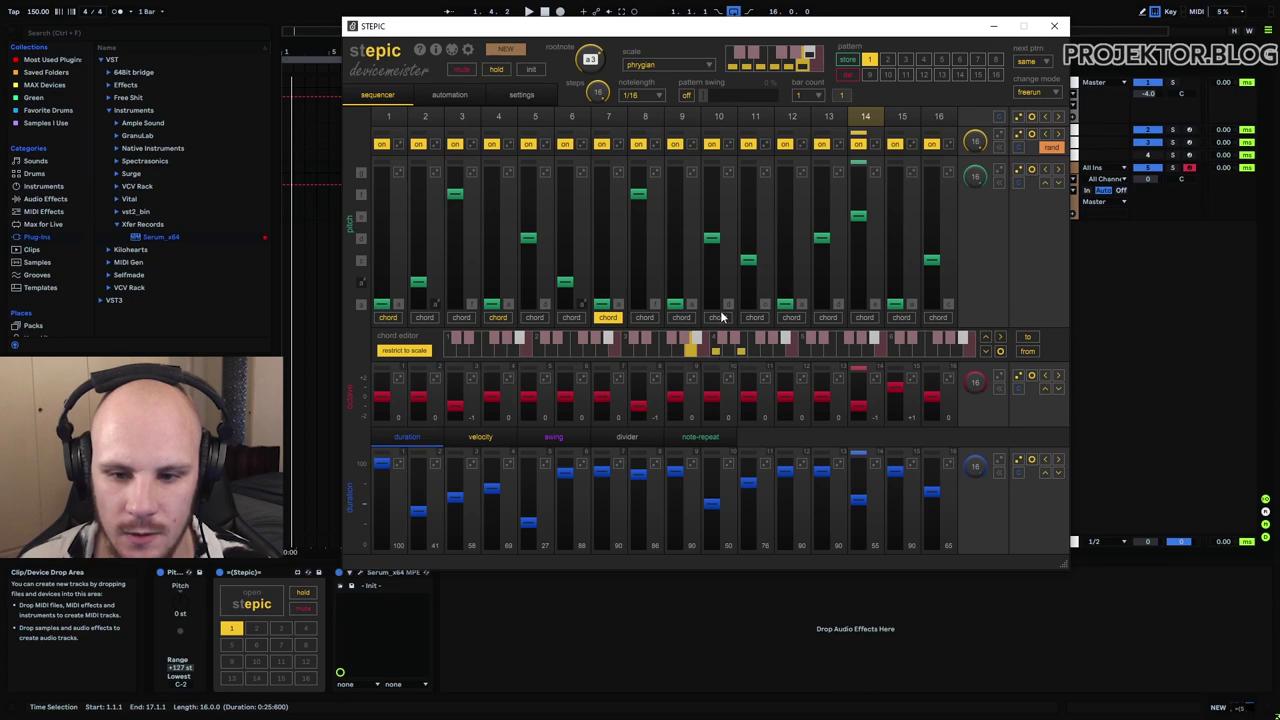
pyautogui.click(683, 317)
pyautogui.click(783, 316)
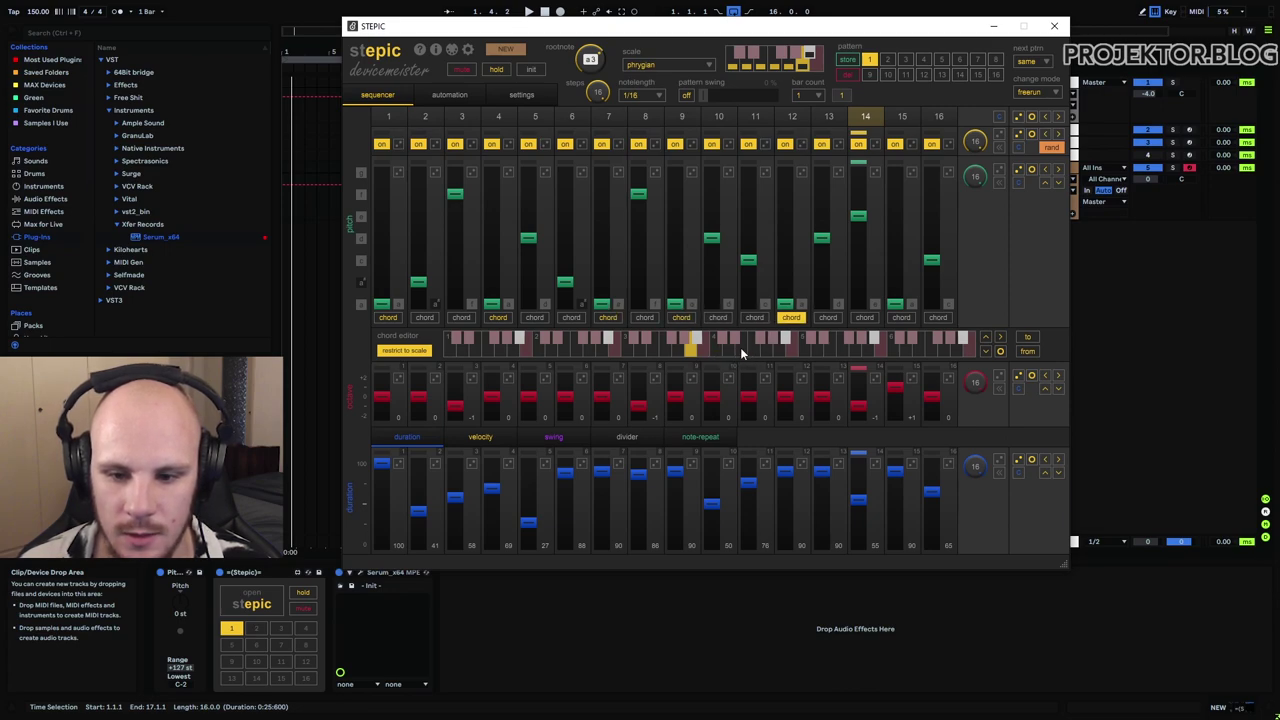
pyautogui.click(890, 318)
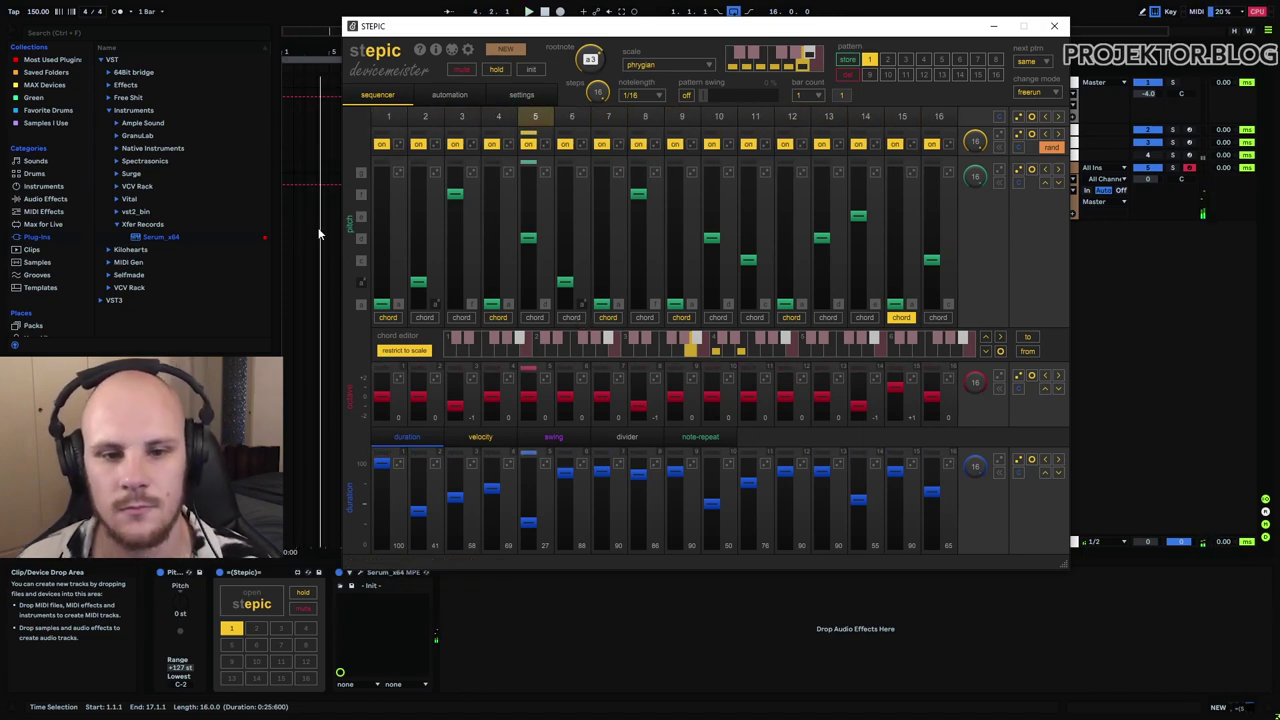
# - Switch off steps 2, 3, 5, 6, 8, 10, 11, 13, 14 and 16 and play back only the chord steps
pyautogui.click(420, 144)
pyautogui.click(449, 144)
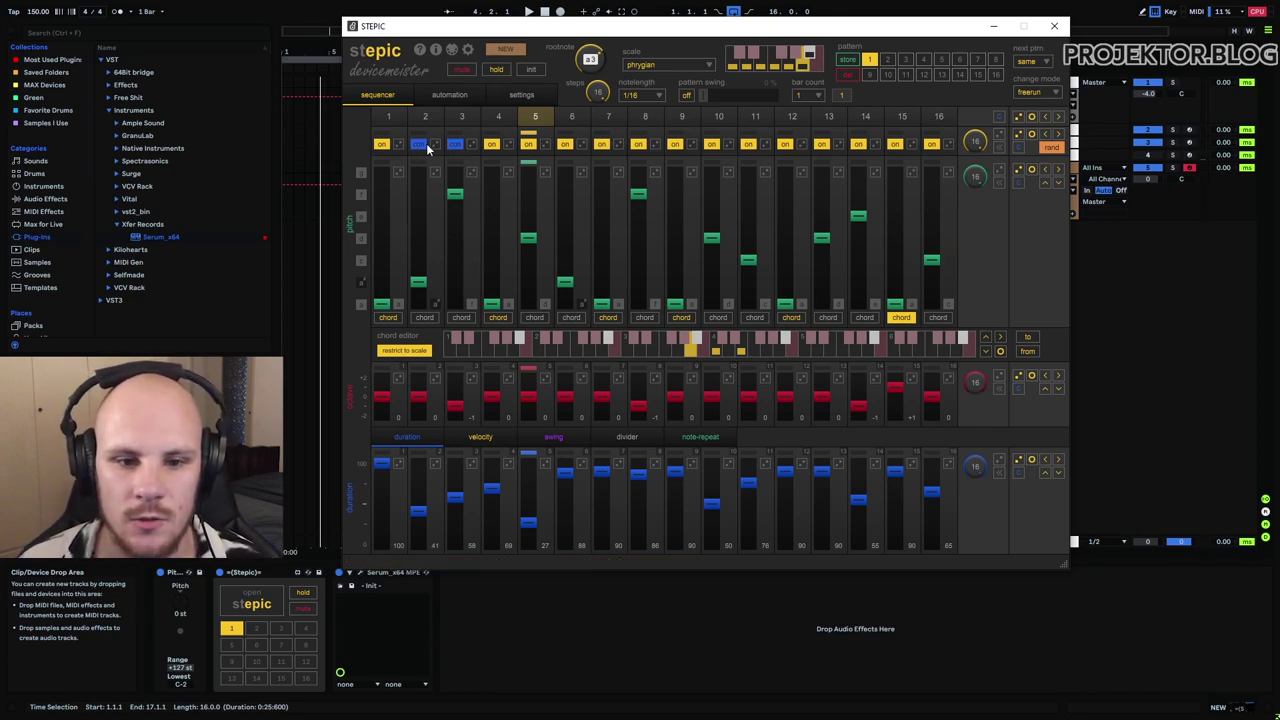
pyautogui.click(528, 144)
pyautogui.click(565, 144)
pyautogui.click(638, 144)
pyautogui.click(711, 144)
pyautogui.click(748, 144)
pyautogui.click(821, 144)
pyautogui.click(858, 144)
pyautogui.click(931, 144)
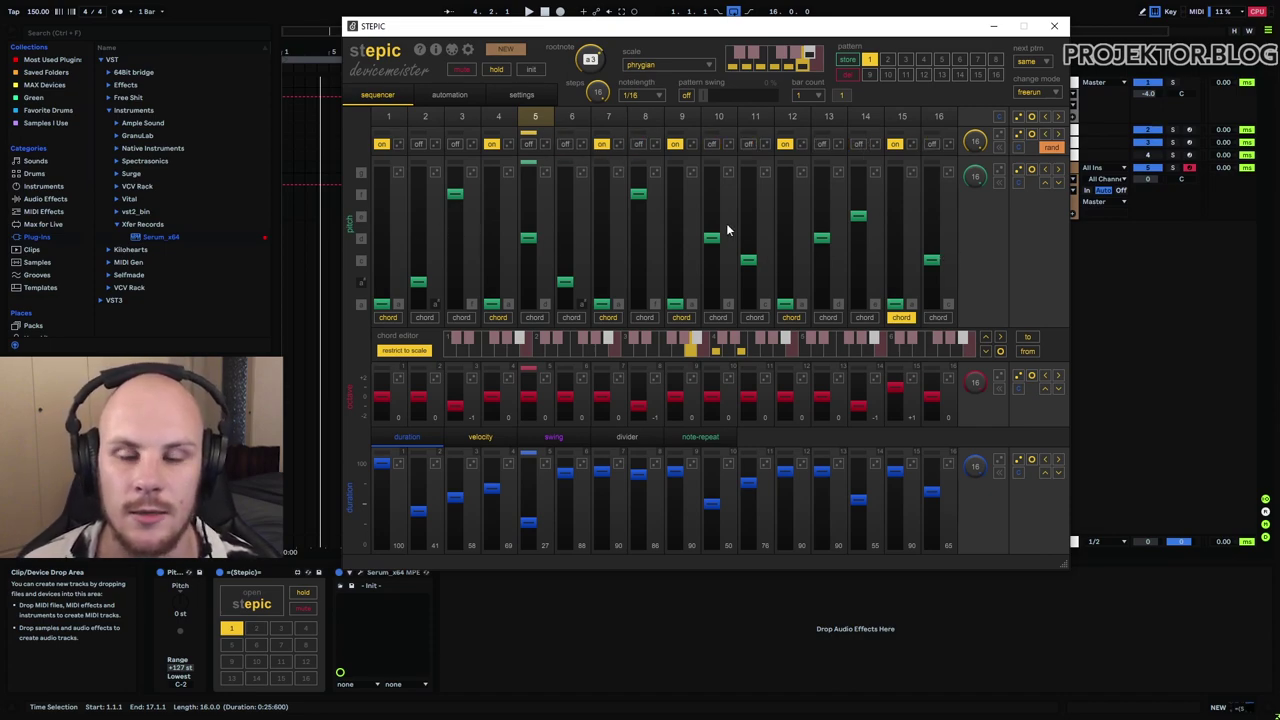
pyautogui.press('space')
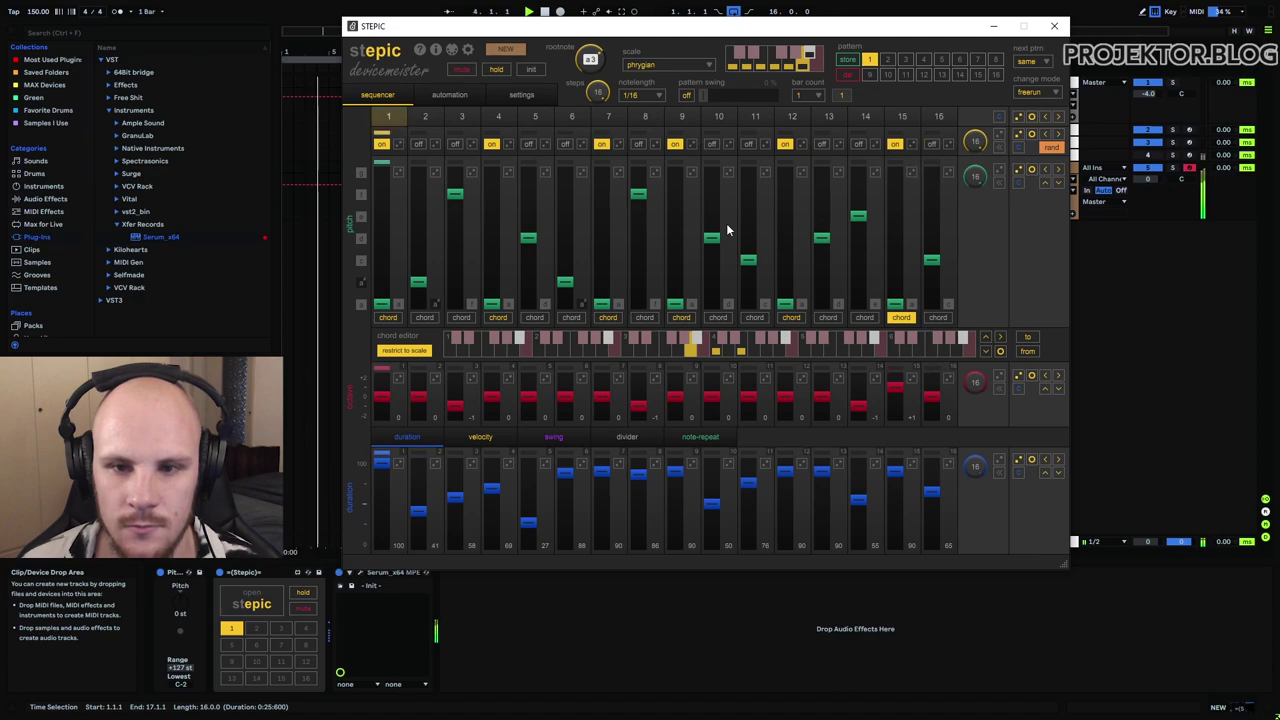
pyautogui.press('space')
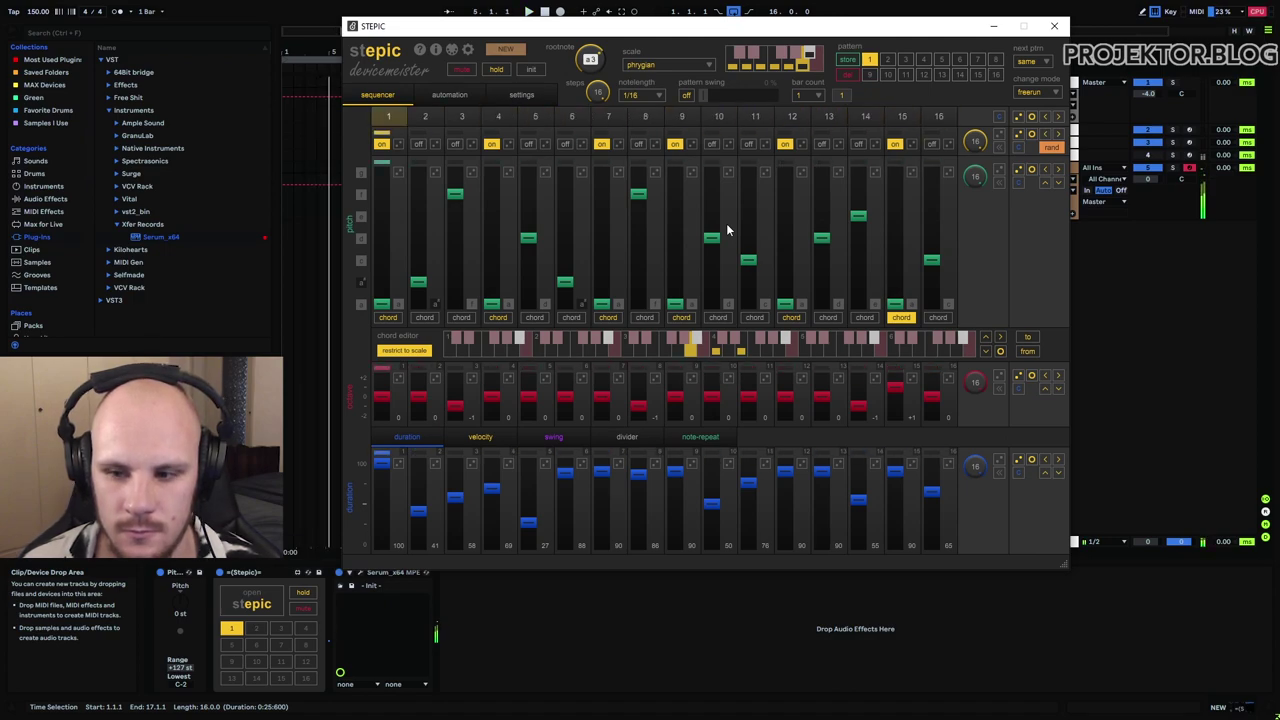
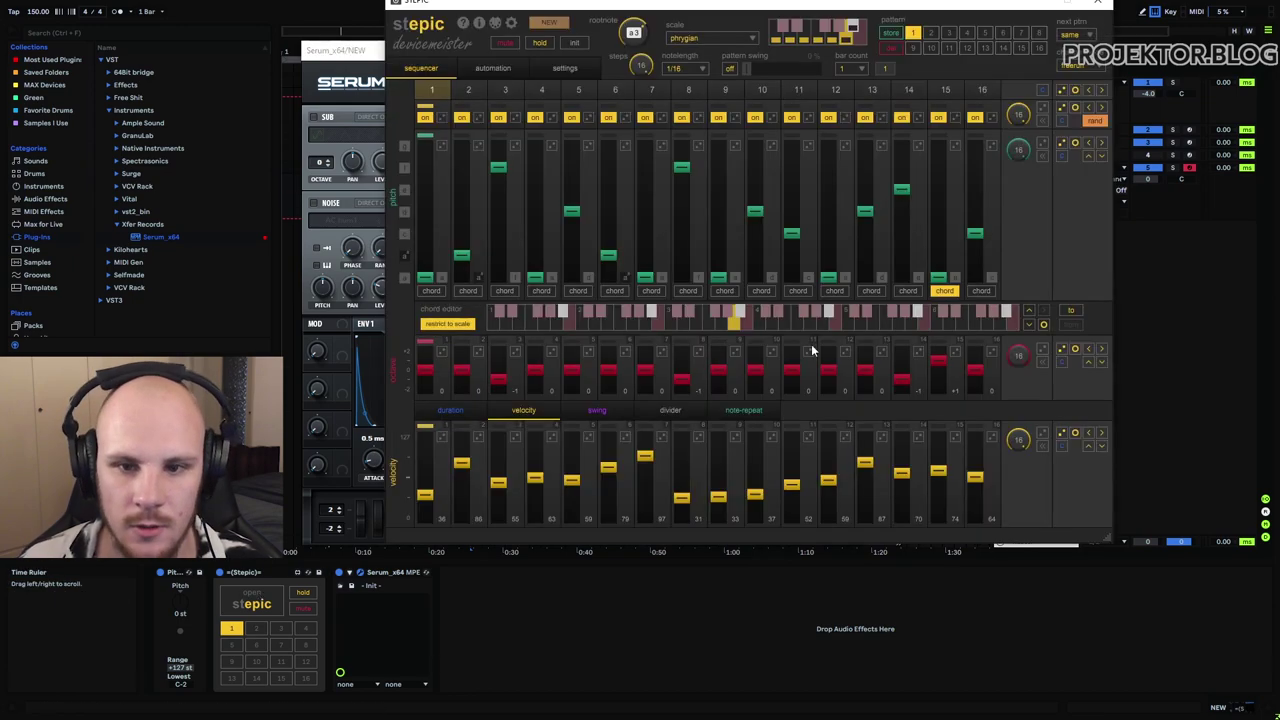
# - Bring up Stepic and raise the velocities of all 16 steps by several increments while the loop plays
pyautogui.click(252, 593)
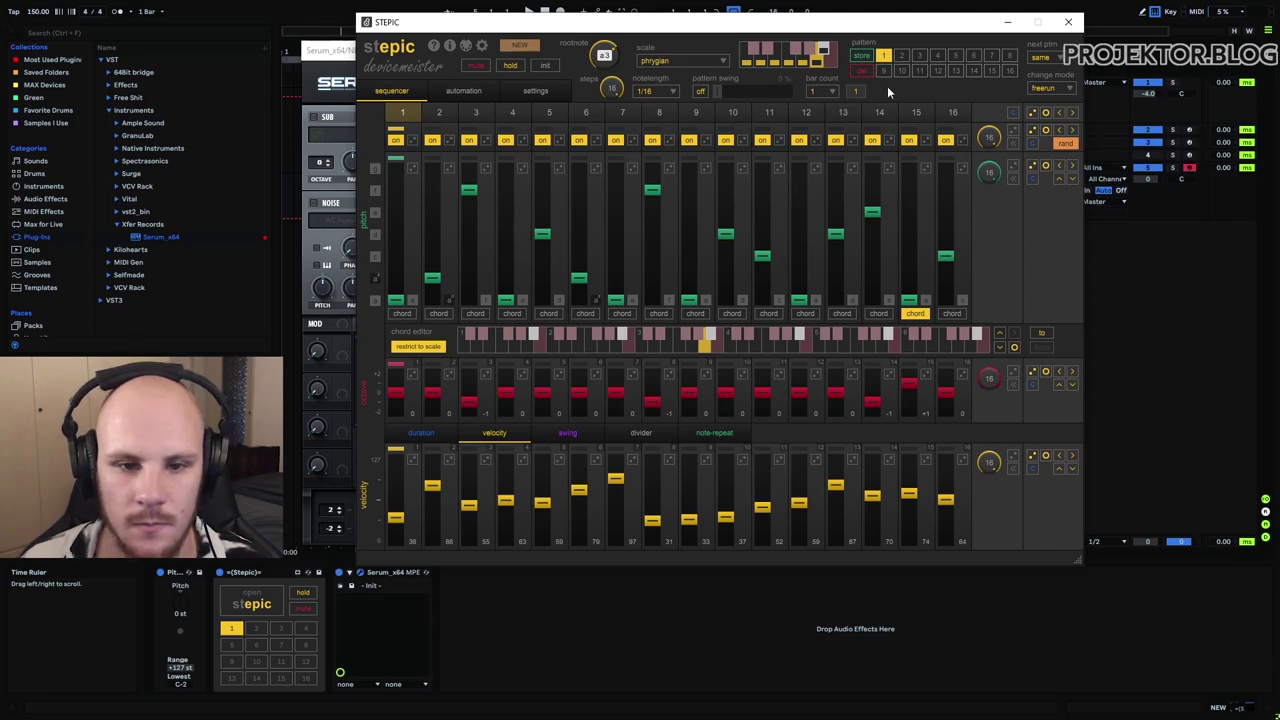
pyautogui.press('space')
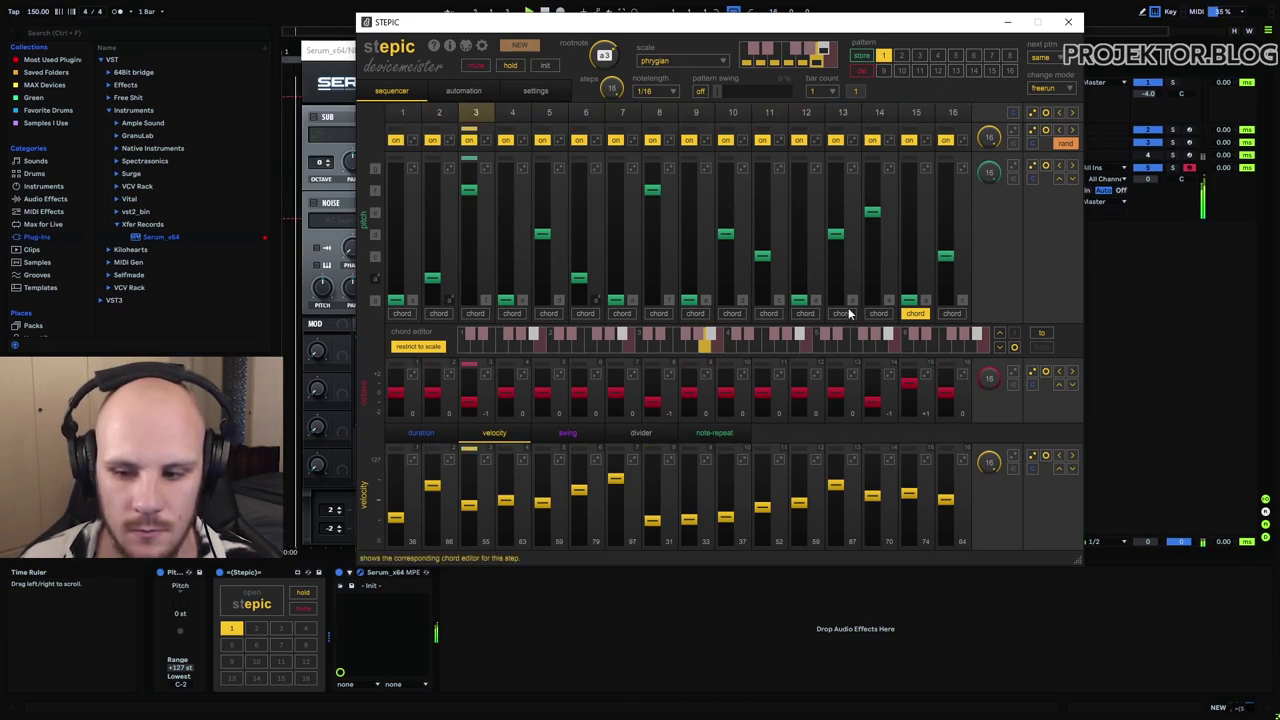
pyautogui.click(1062, 469)
pyautogui.click(1059, 470)
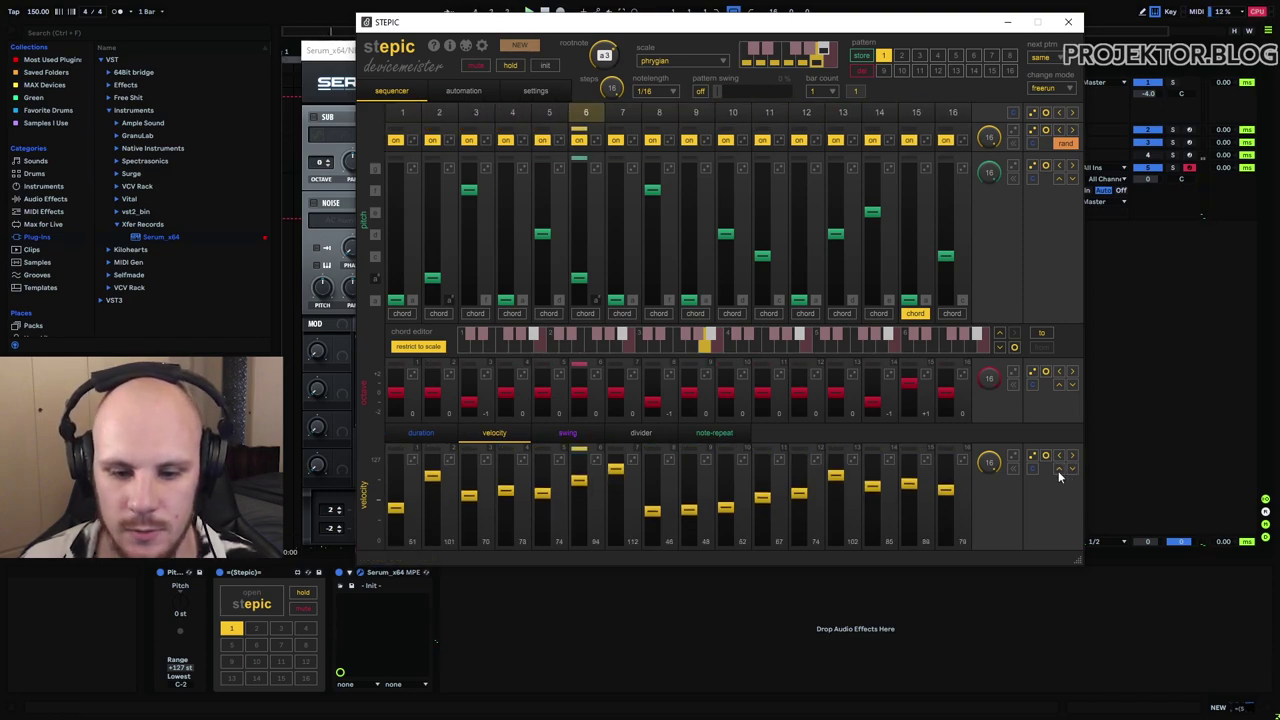
pyautogui.click(1058, 471)
pyautogui.click(1058, 471)
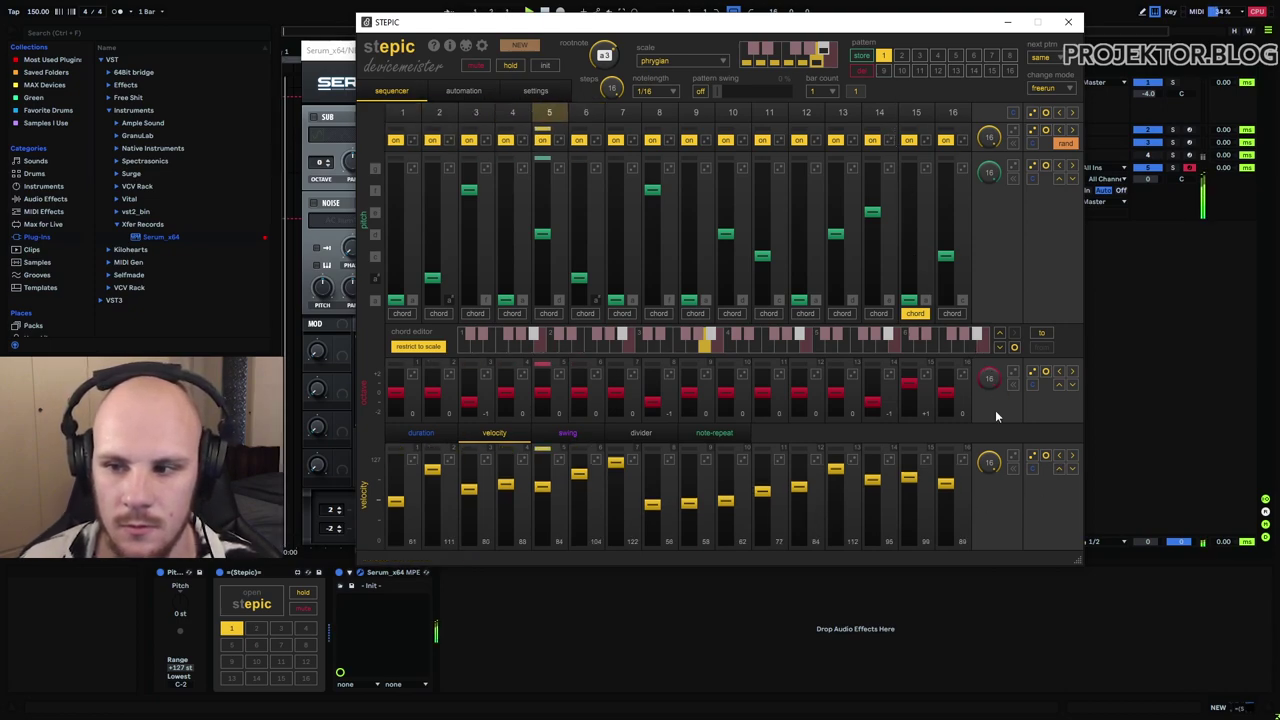
pyautogui.click(1058, 471)
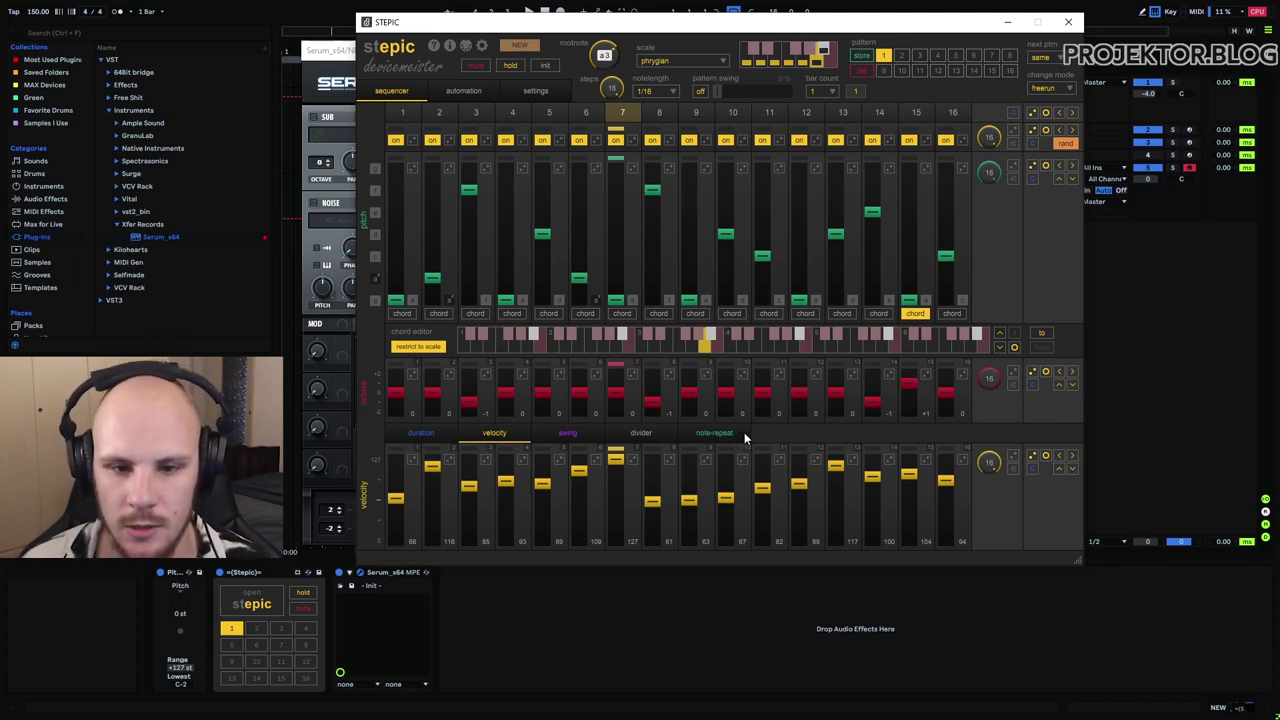
# - Activate automation lane 1, switch it from Live mapping to MIDI CC 1, and randomize its 16 step values
pyautogui.click(460, 91)
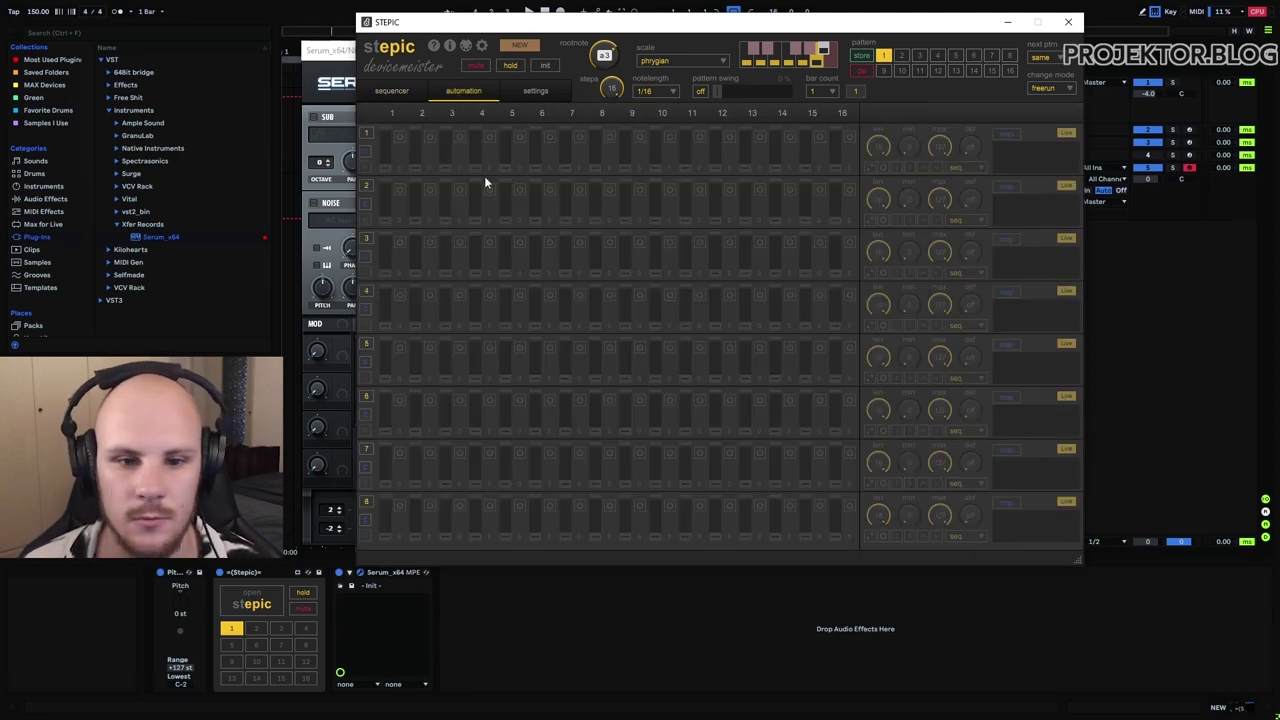
pyautogui.click(385, 141)
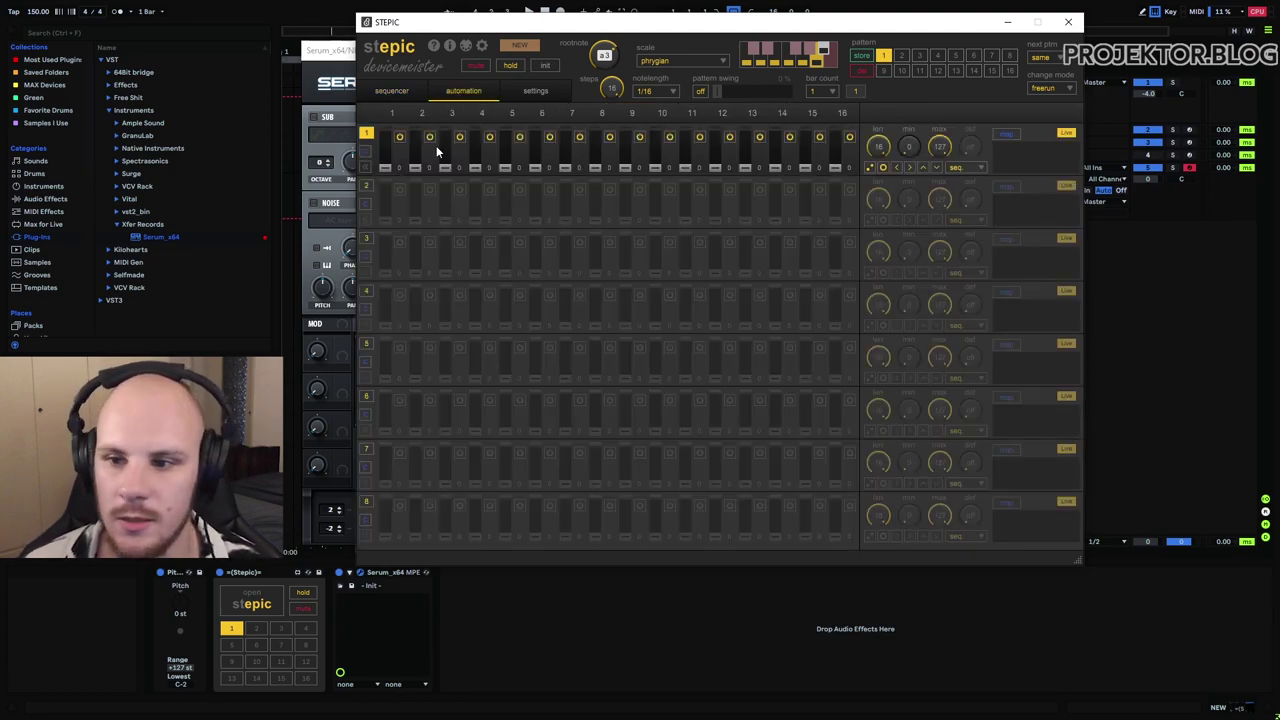
pyautogui.click(1068, 134)
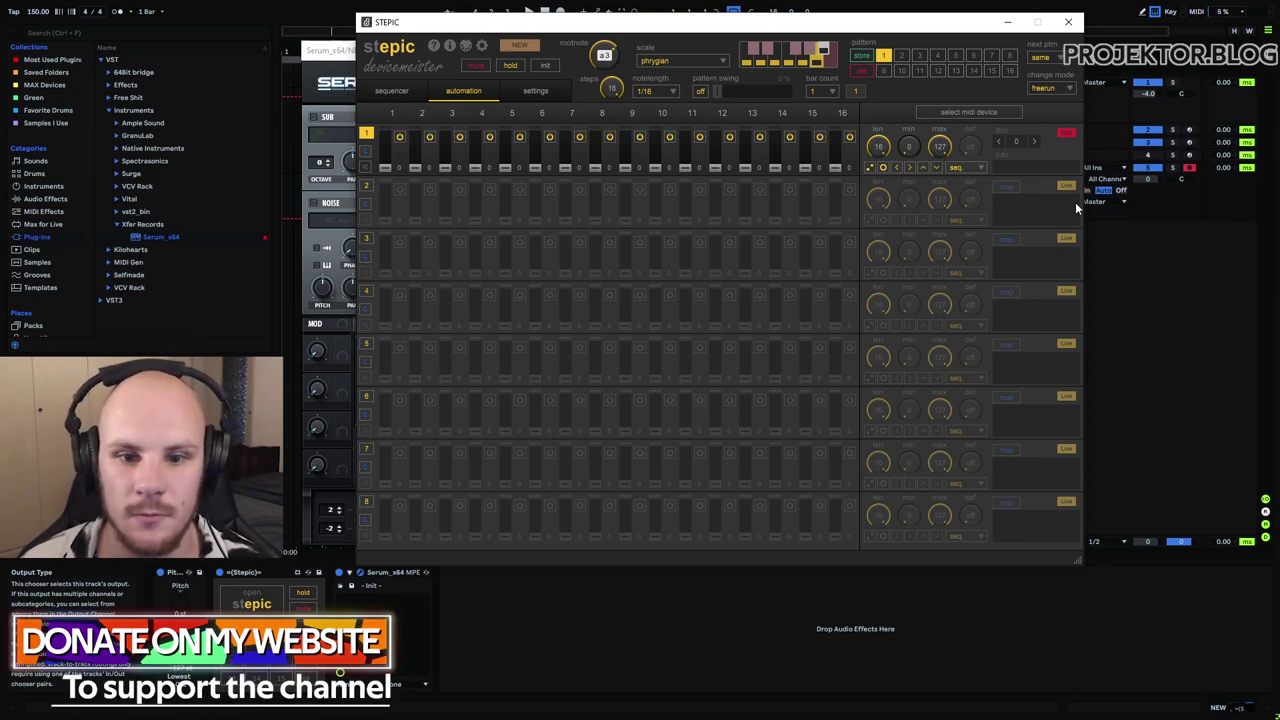
pyautogui.click(871, 167)
pyautogui.click(1034, 141)
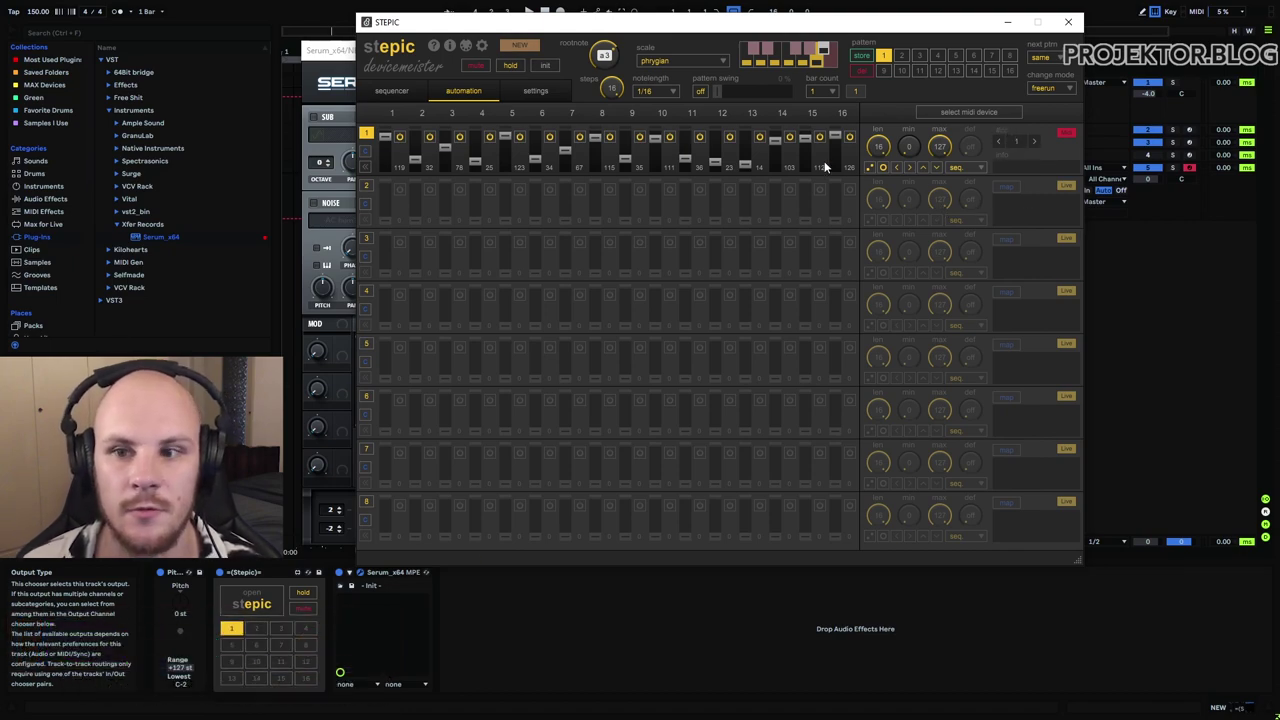
# - Leave Stepic for Serum and assign the mod wheel as a modulation source for the filter cutoff
pyautogui.click(1068, 21)
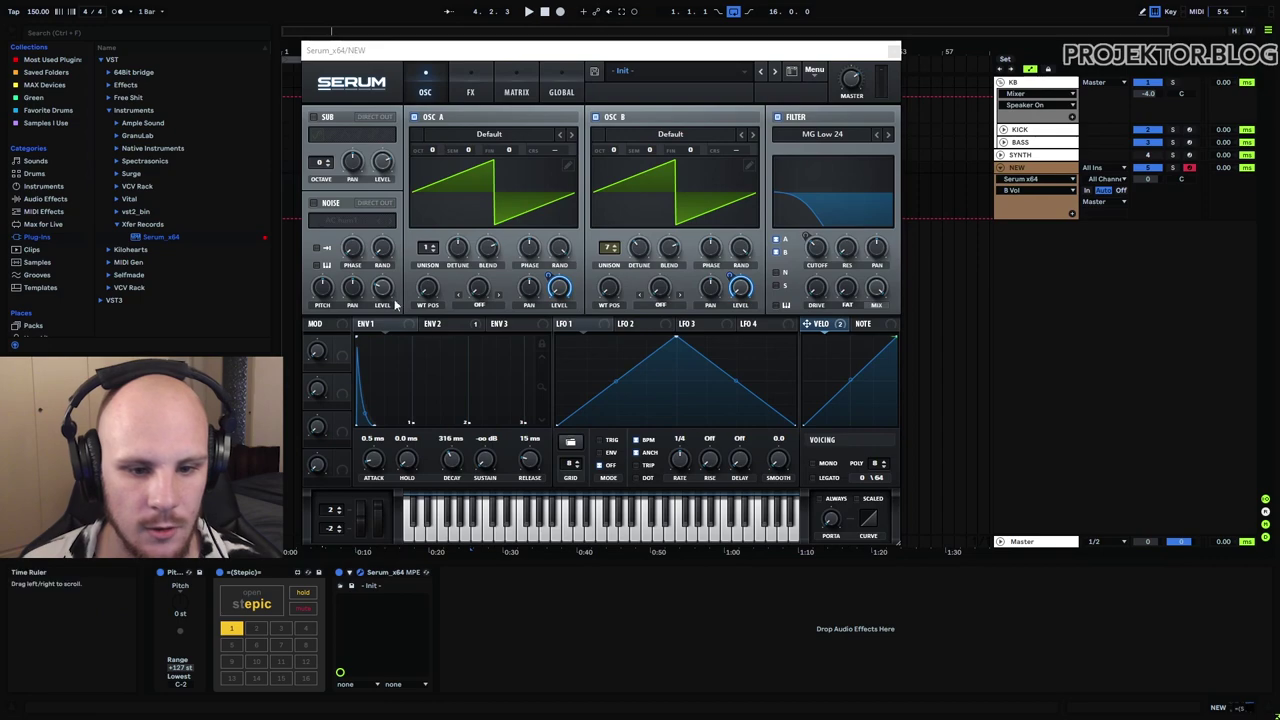
pyautogui.click(327, 329)
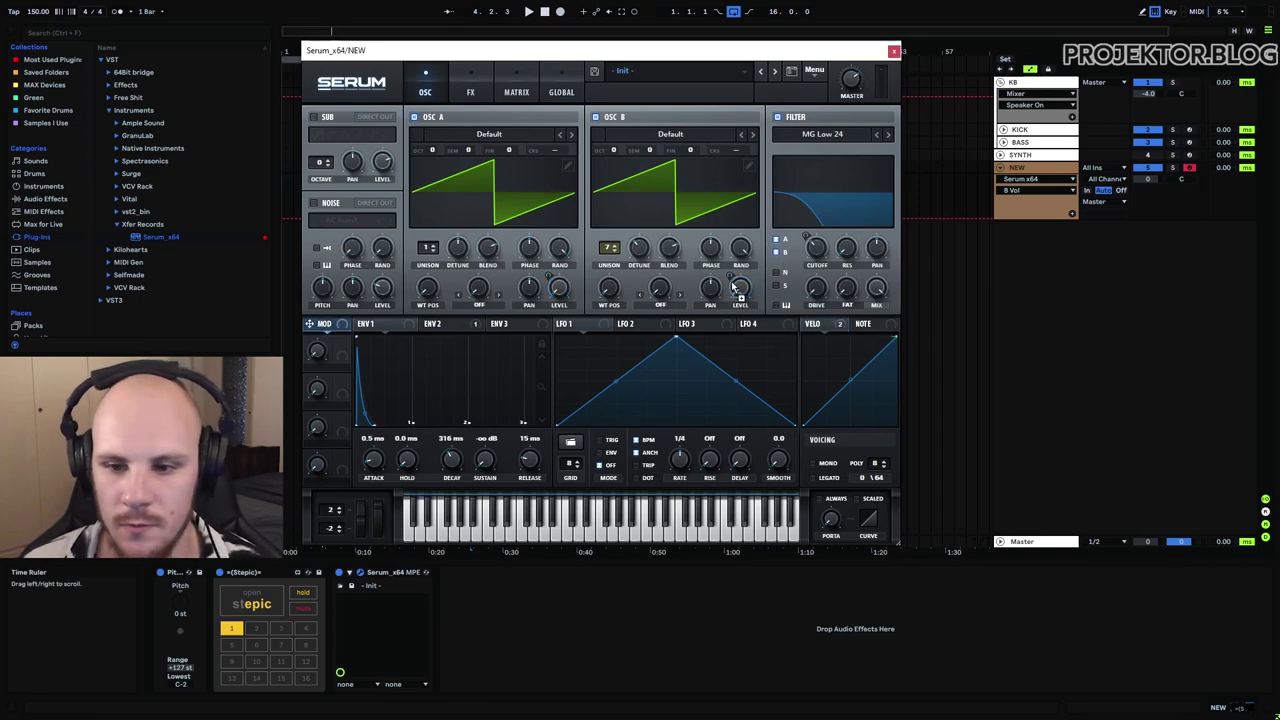
pyautogui.moveTo(810, 254); pyautogui.dragTo(812, 251)
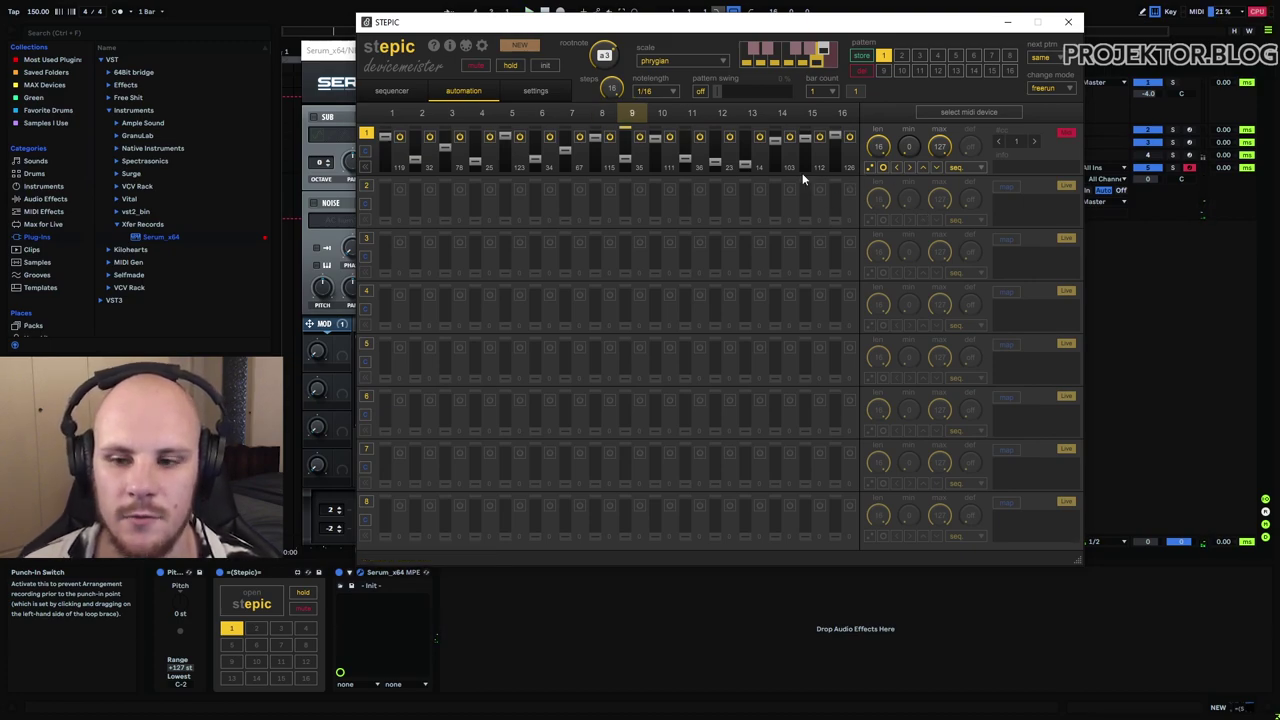
# - Randomize automation lane 1 again and adjust its maximum so the highest steps sit at 89 while the loop plays
pyautogui.click(868, 168)
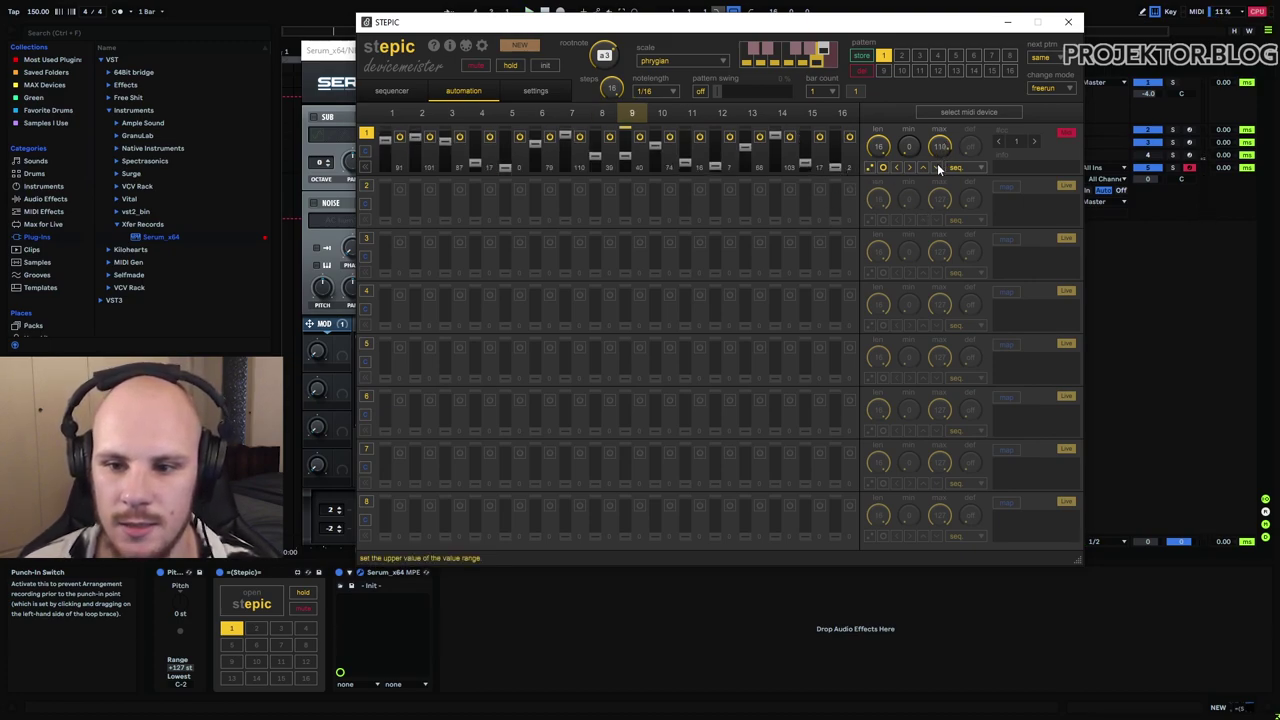
pyautogui.moveTo(937, 148)
pyautogui.mouseDown()
pyautogui.moveTo(914, 233)
pyautogui.moveTo(939, 152)
pyautogui.mouseUp()
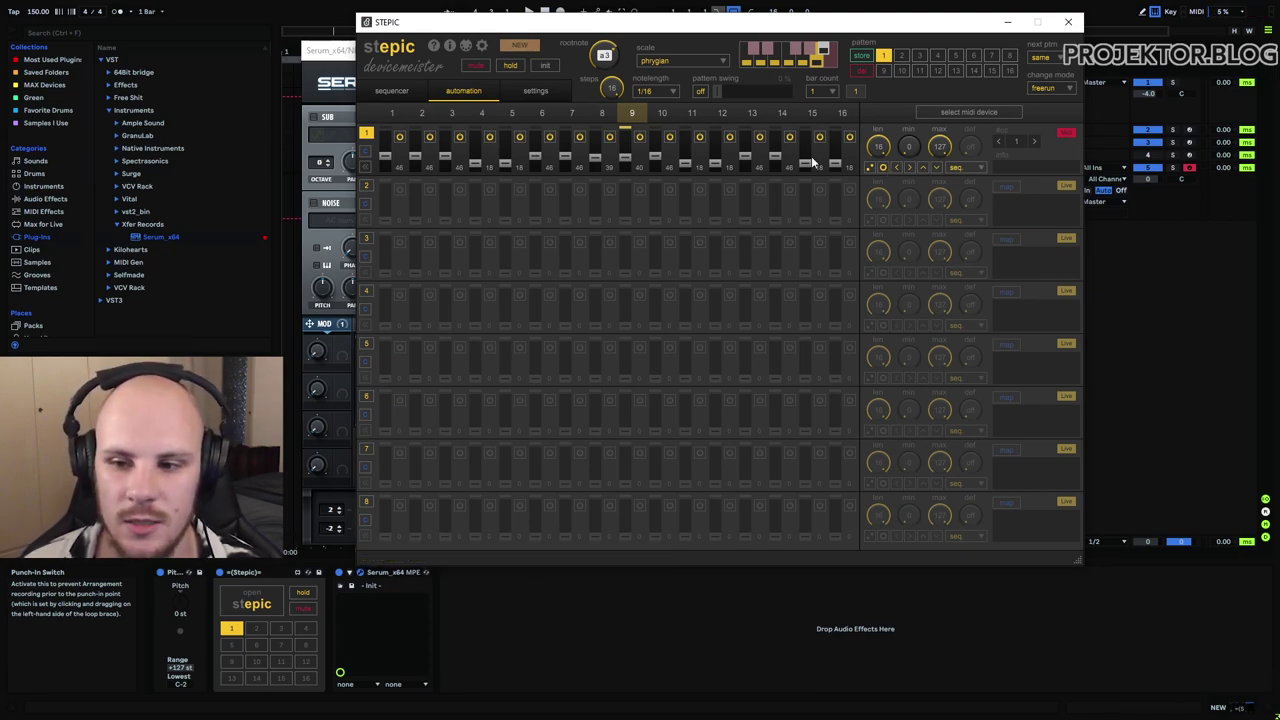
pyautogui.moveTo(940, 147); pyautogui.dragTo(935, 106)
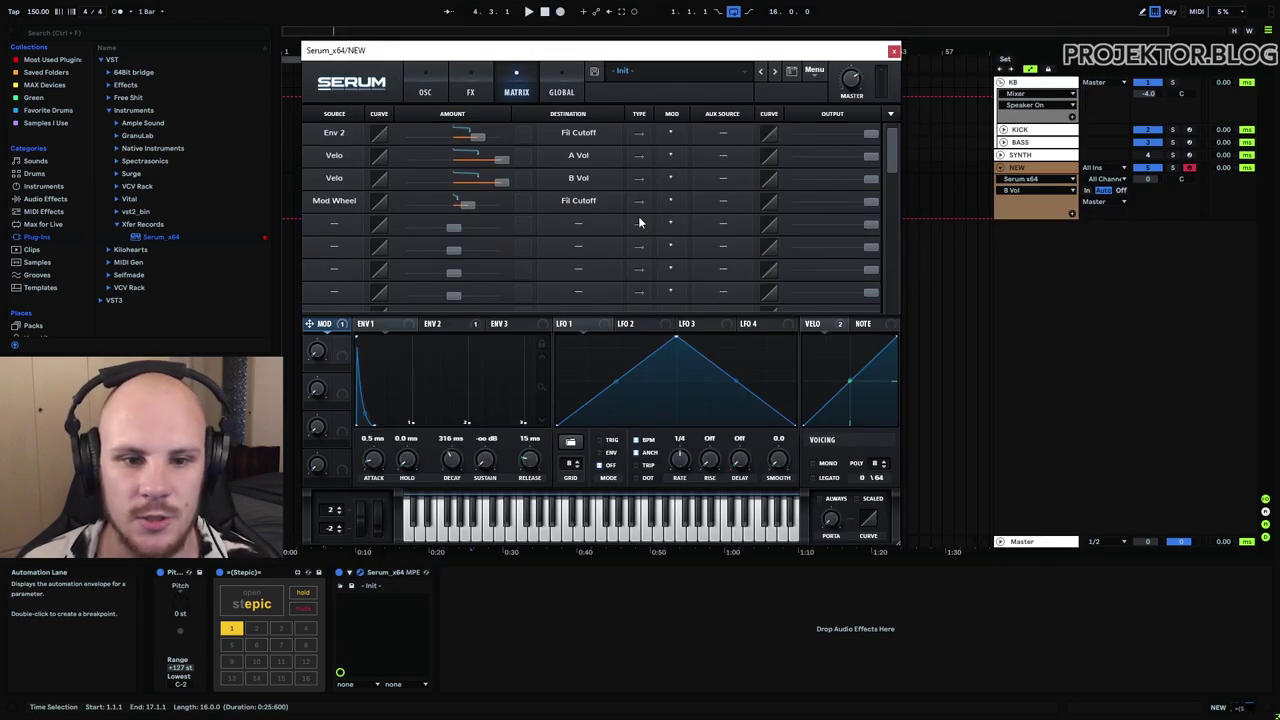
# - Set Macro 1 as the aux source of Serum's Env 2 to filter cutoff modulation, and hide the plug-in window
pyautogui.moveTo(404, 60); pyautogui.dragTo(477, 69)
pyautogui.click(790, 141)
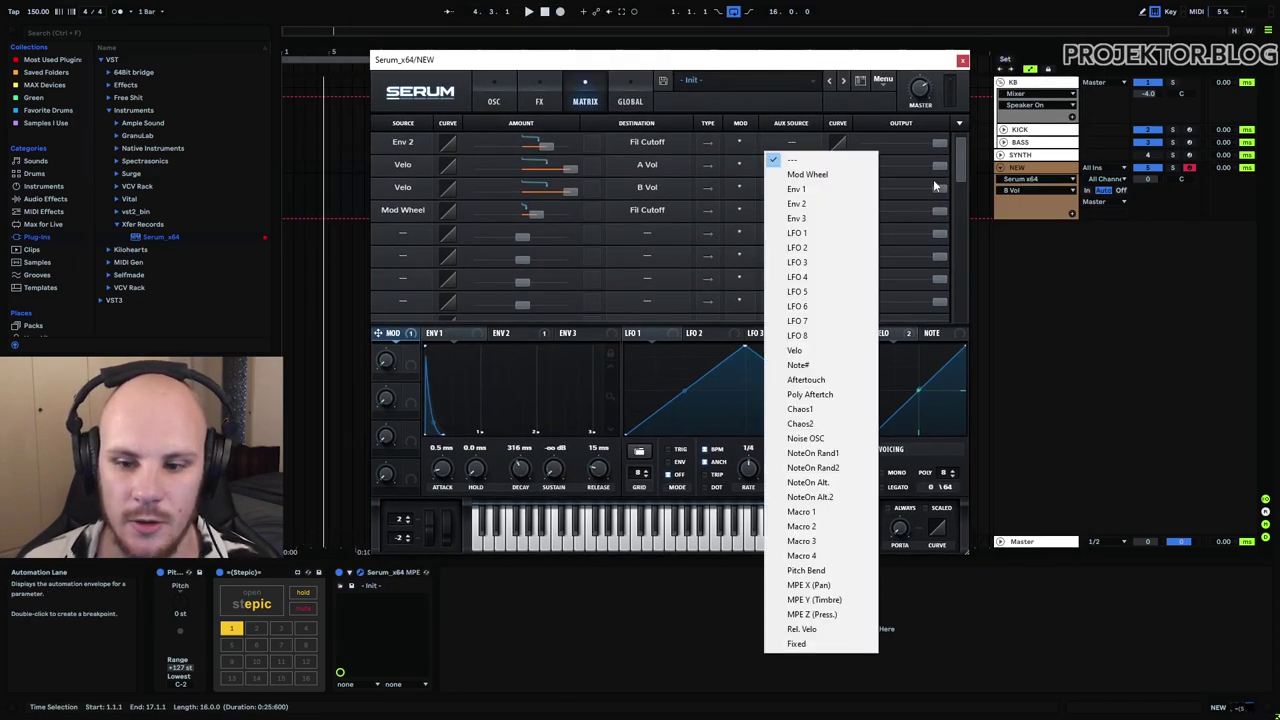
pyautogui.click(790, 353)
pyautogui.click(798, 142)
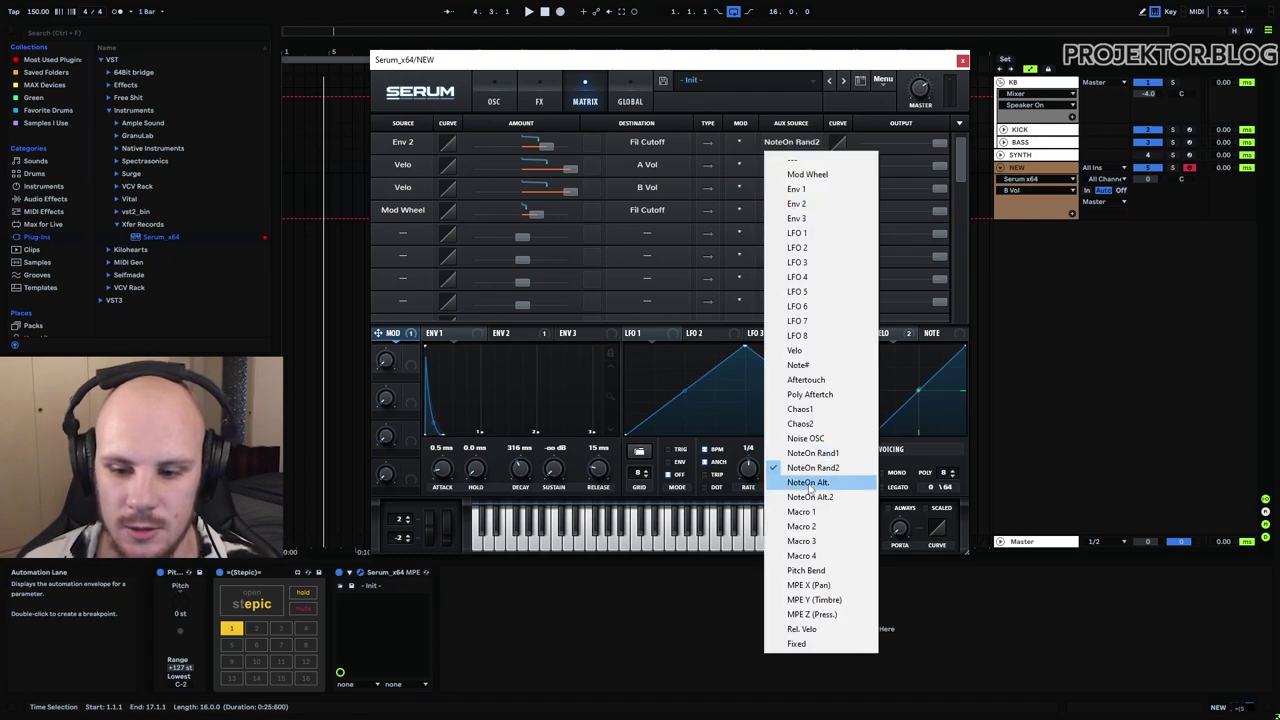
pyautogui.click(800, 513)
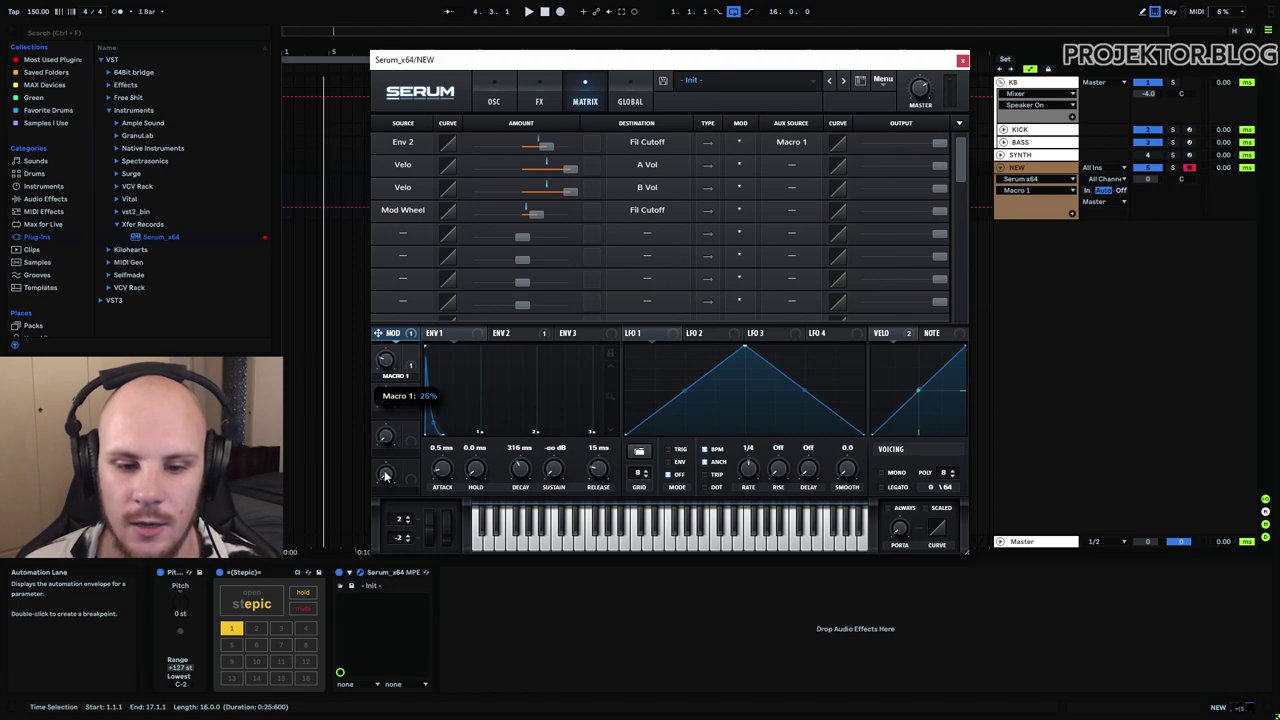
pyautogui.hotkey('ctrl', 'alt', 'p')
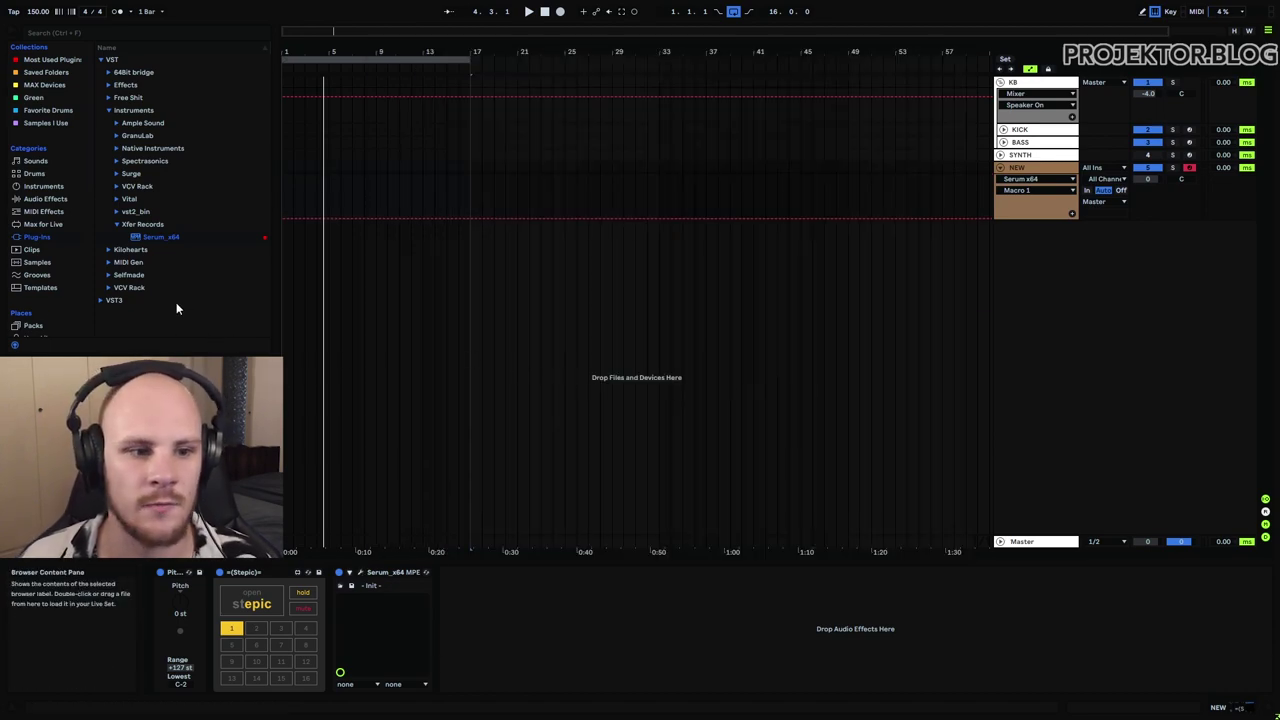
# - Add Echo after Serum in Ping Pong mode with 82% feedback and 33% dry/wet, and play it back
pyautogui.click(80, 200)
pyautogui.scroll(-2, 165, 241)
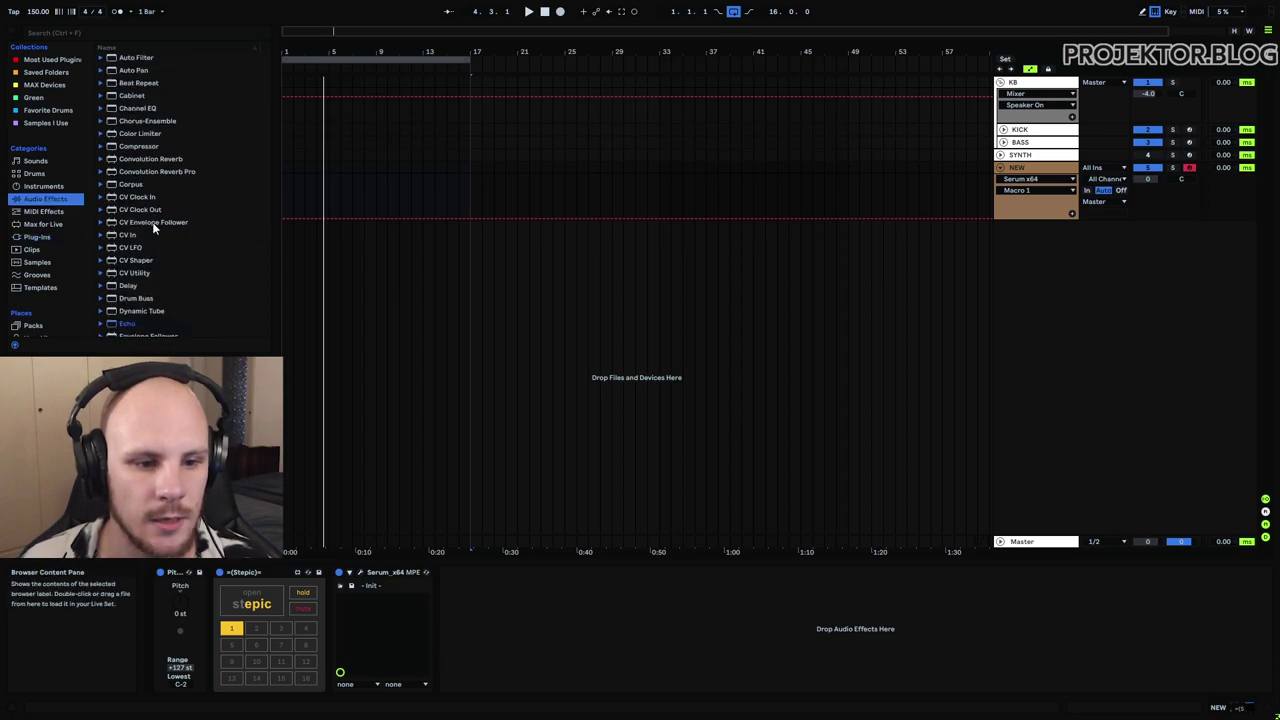
pyautogui.moveTo(127, 323); pyautogui.dragTo(520, 615)
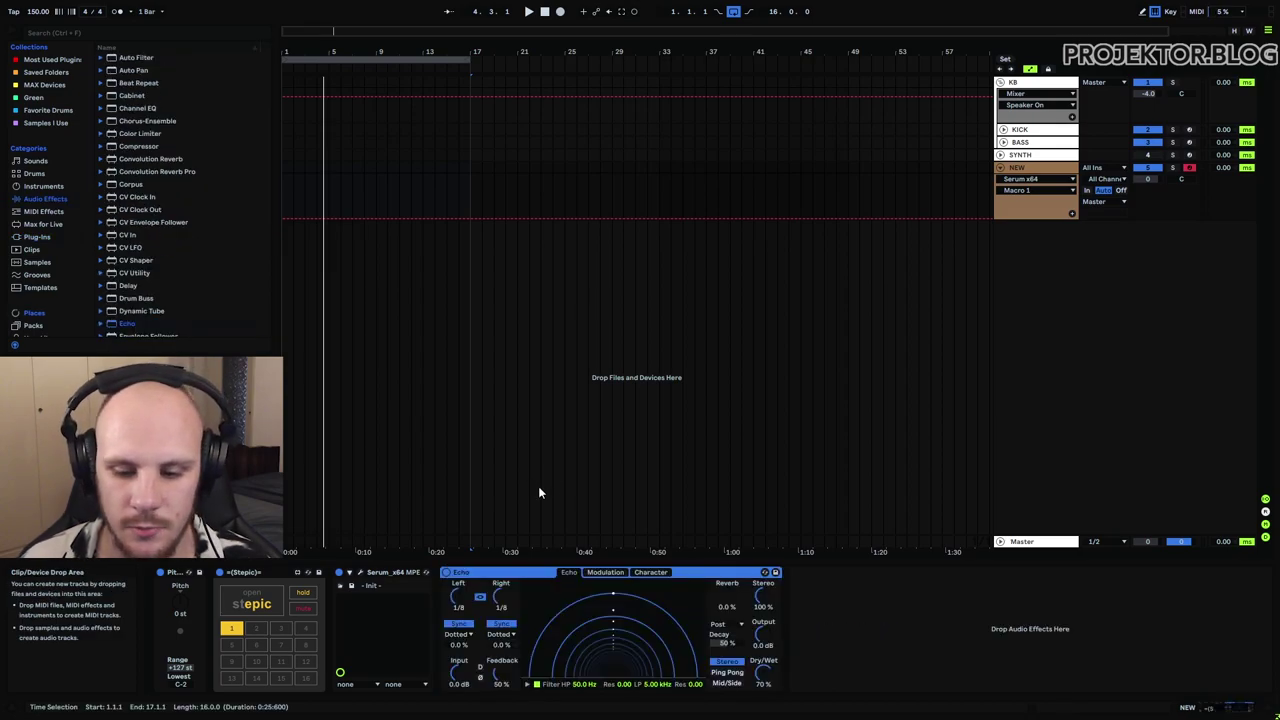
pyautogui.moveTo(763, 672); pyautogui.dragTo(764, 690)
pyautogui.click(728, 672)
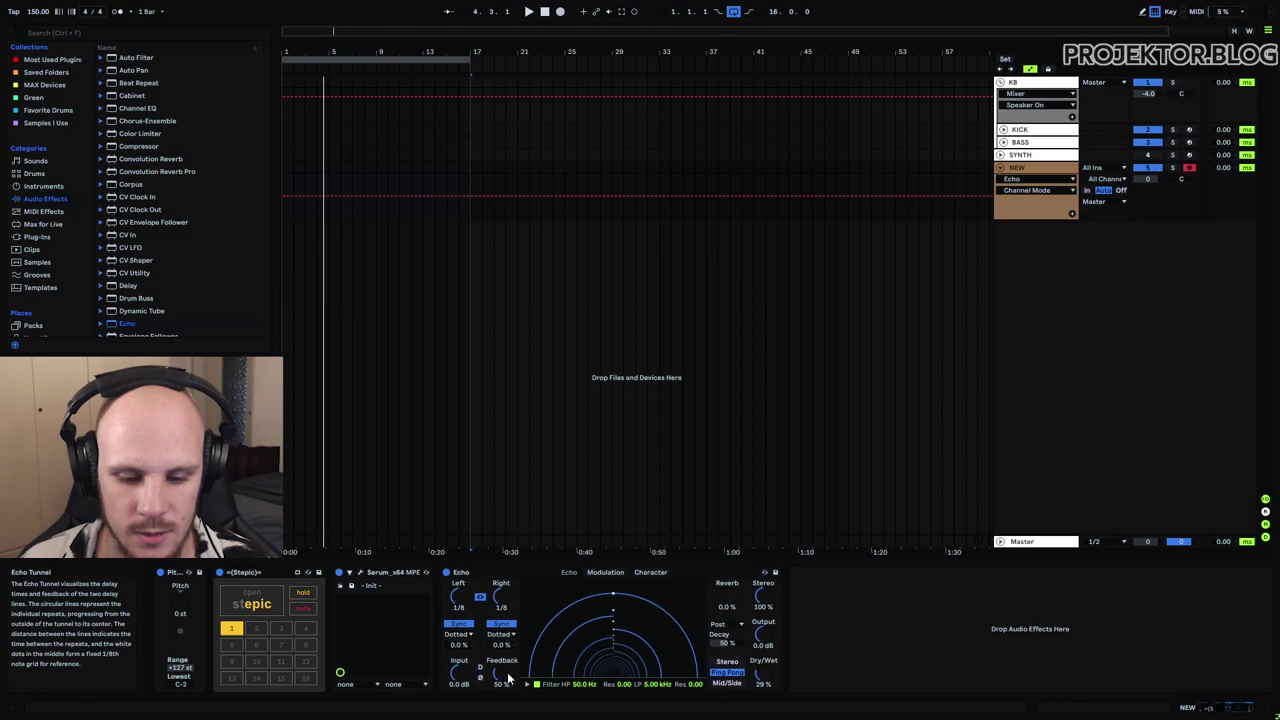
pyautogui.press('space')
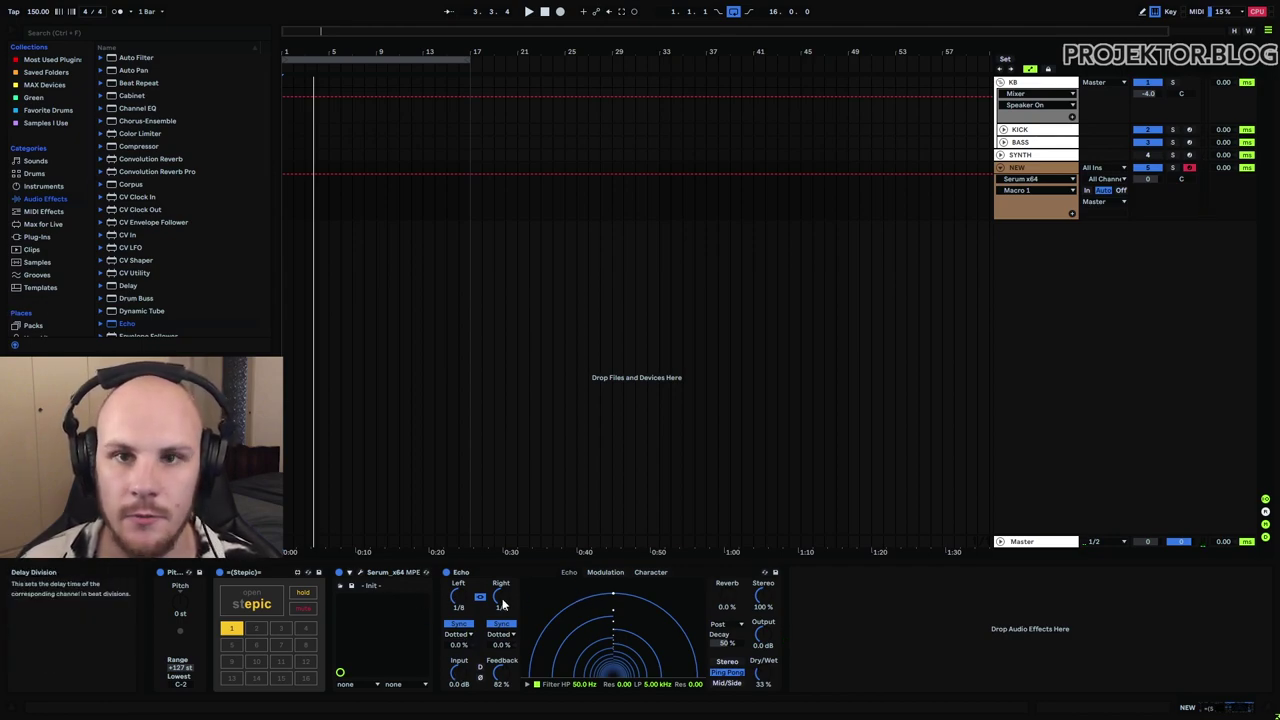
# - Activate Stepic's automation lane 2 and map it to Echo's input gain
pyautogui.click(267, 604)
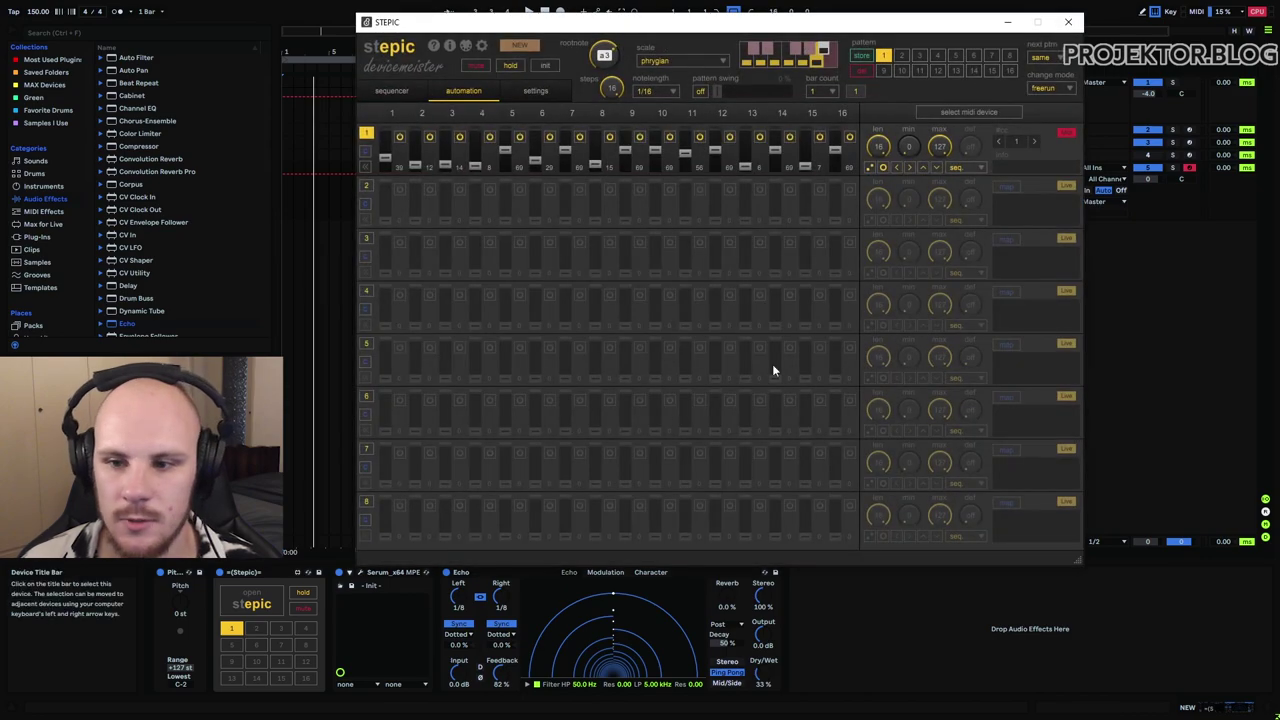
pyautogui.click(367, 188)
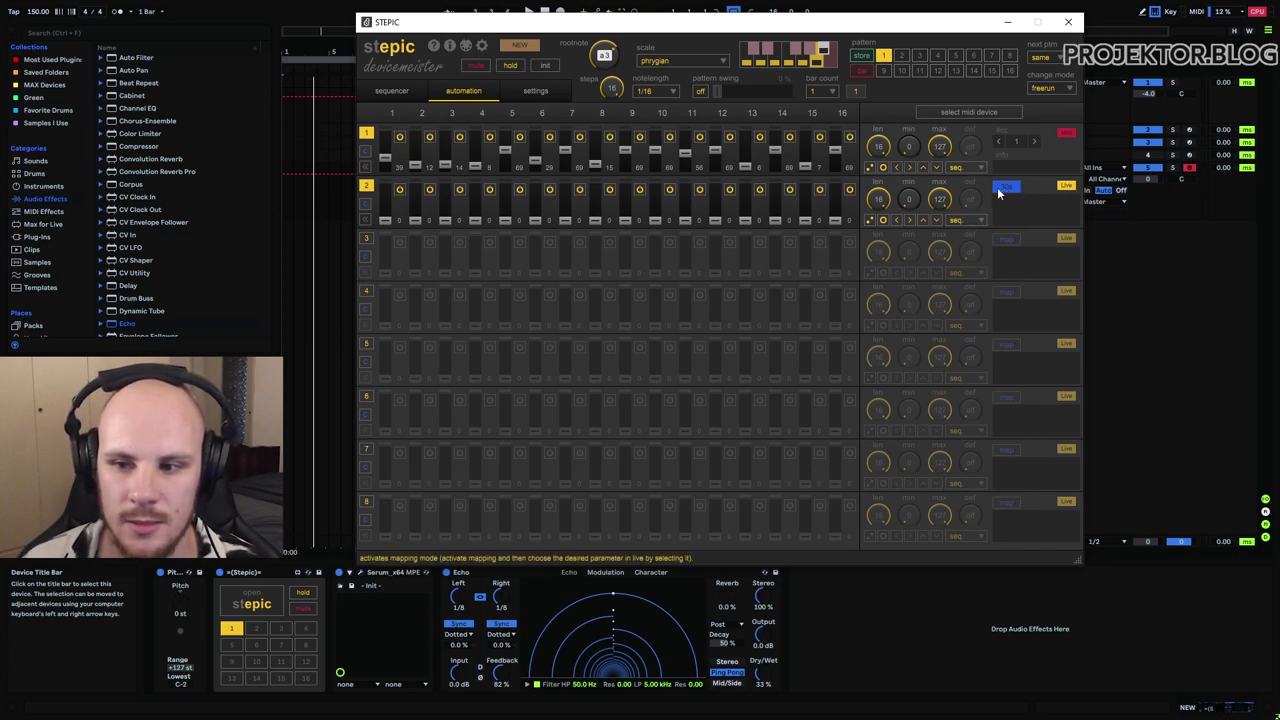
pyautogui.click(461, 676)
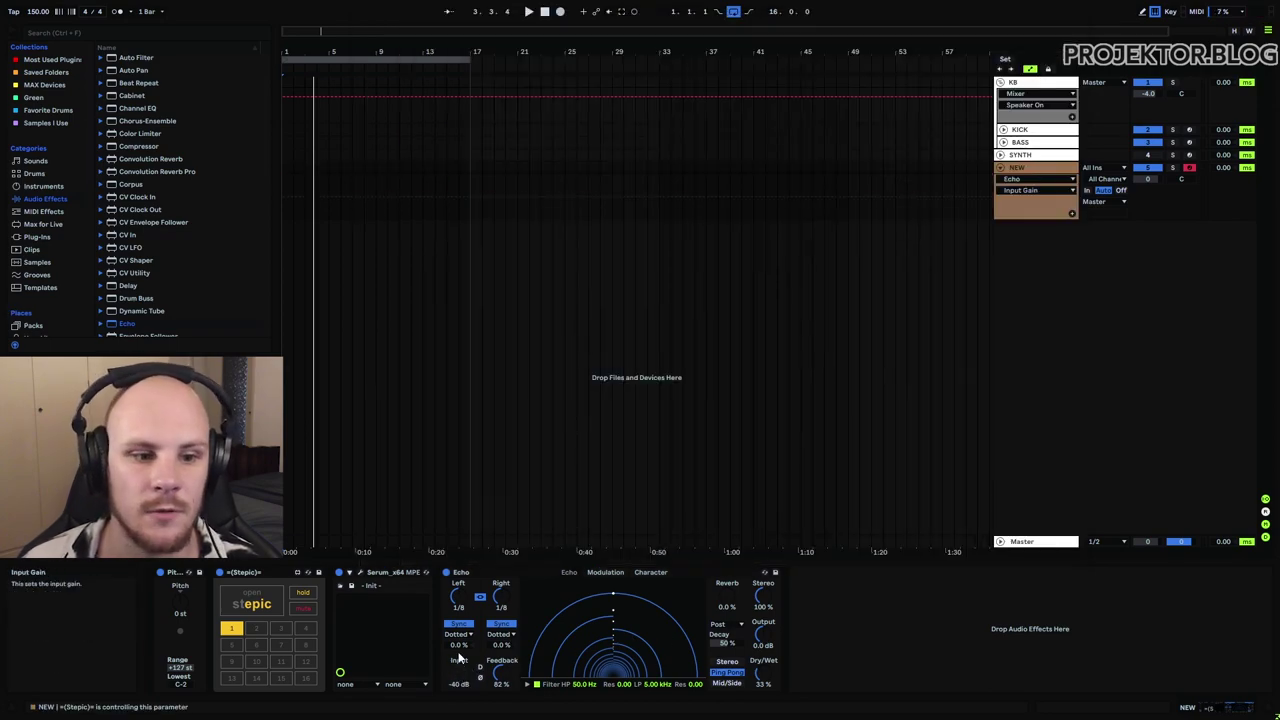
# - Add an LFO device after Echo on the NEW track
pyautogui.scroll(-5, 170, 300)
pyautogui.scroll(-3, 131, 306)
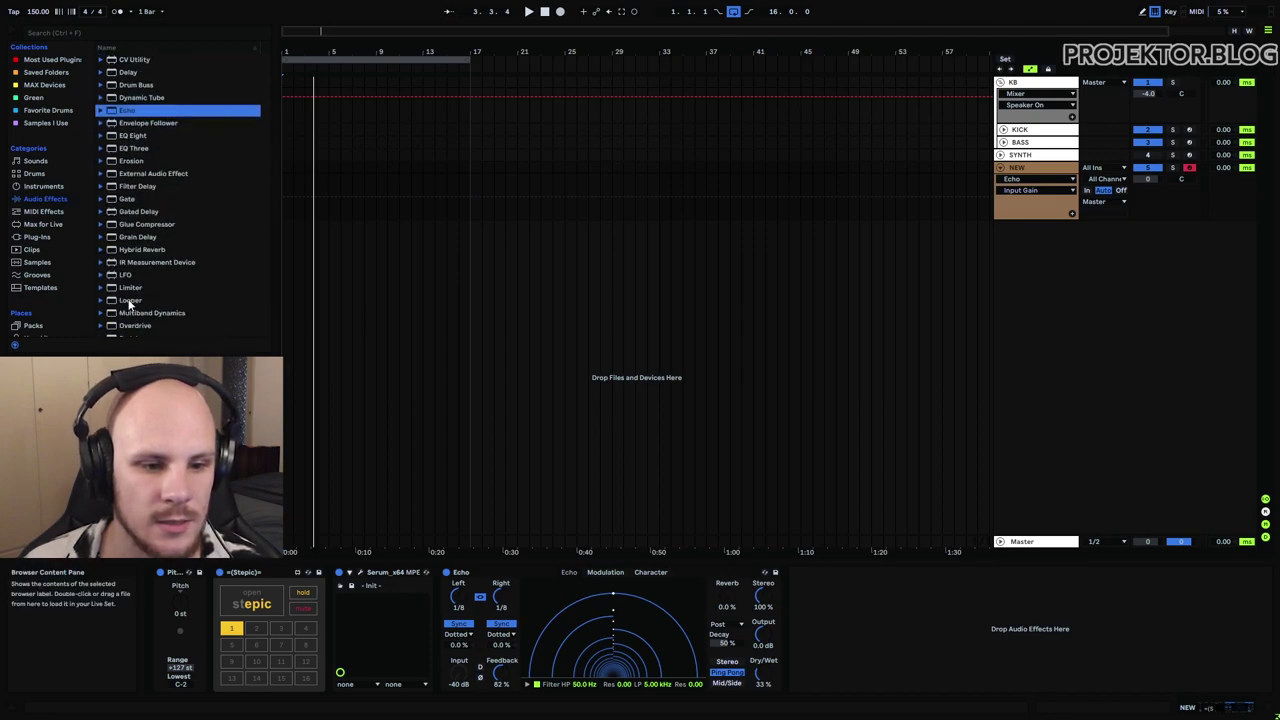
pyautogui.moveTo(125, 276); pyautogui.dragTo(891, 601)
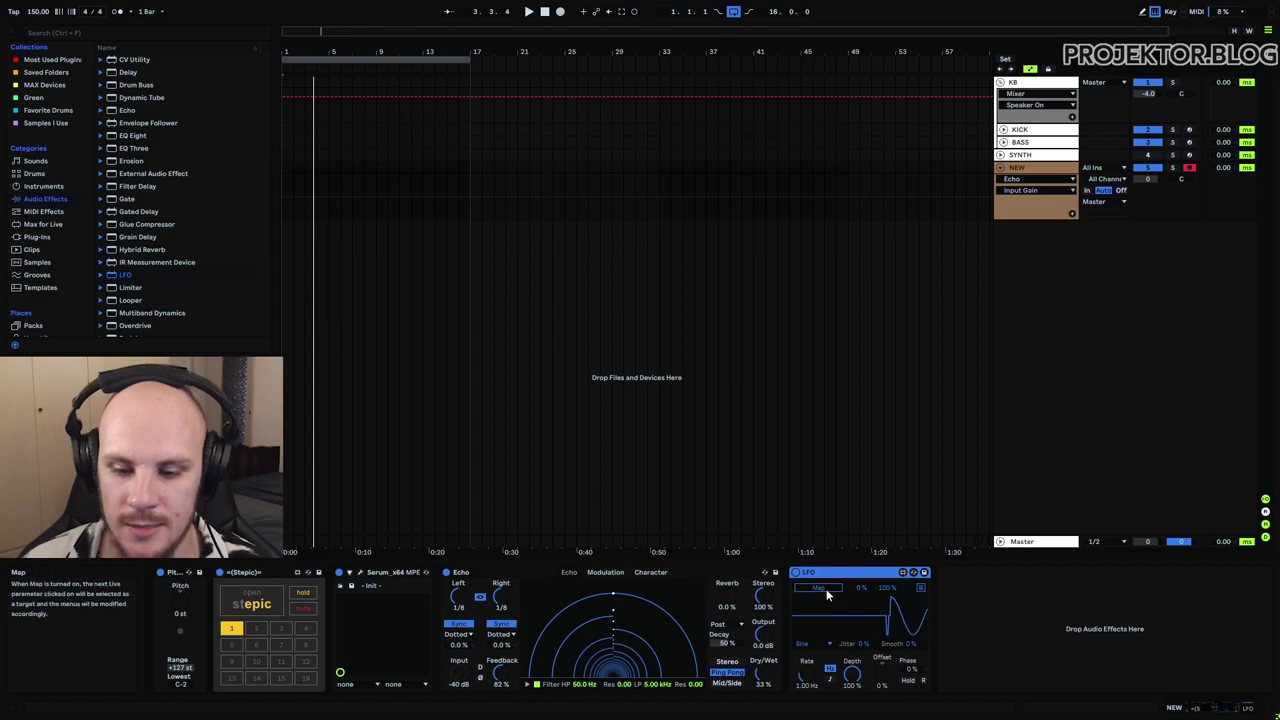
# - Activate Stepic's automation lane 3 in MIDI CC mode, raise its CC number to 24, and switch the lane off again
pyautogui.click(253, 604)
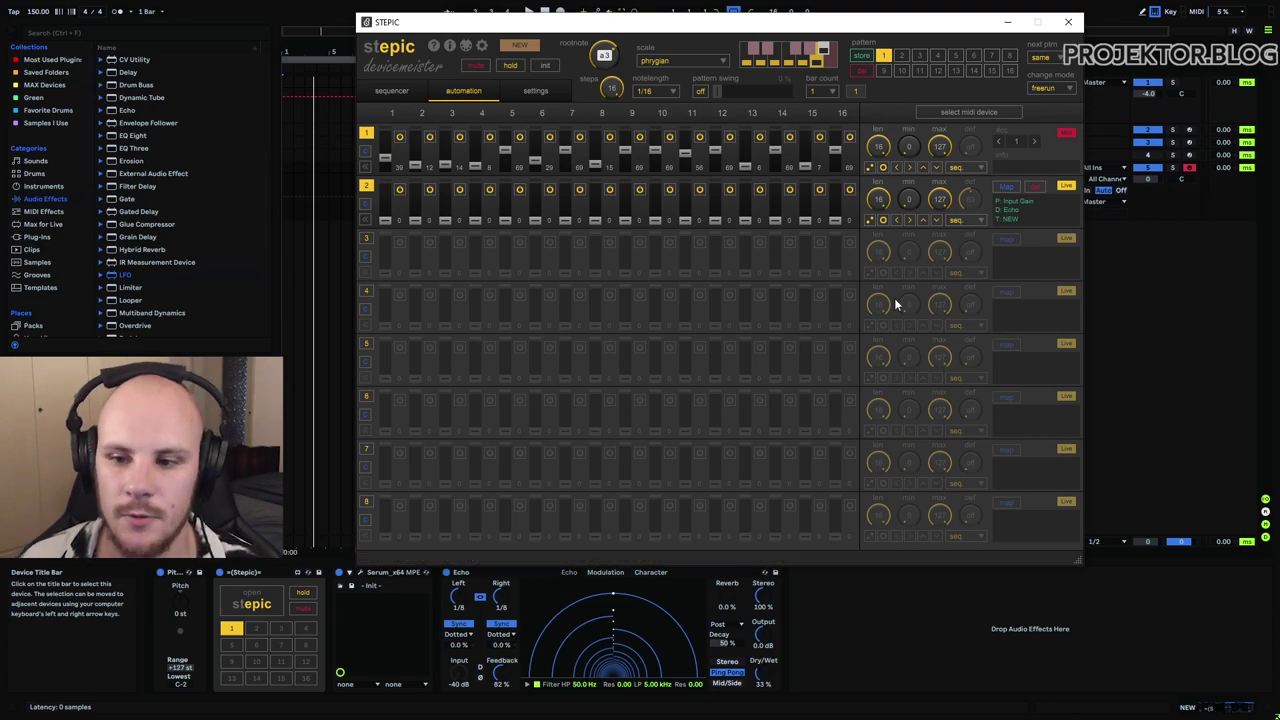
pyautogui.click(366, 238)
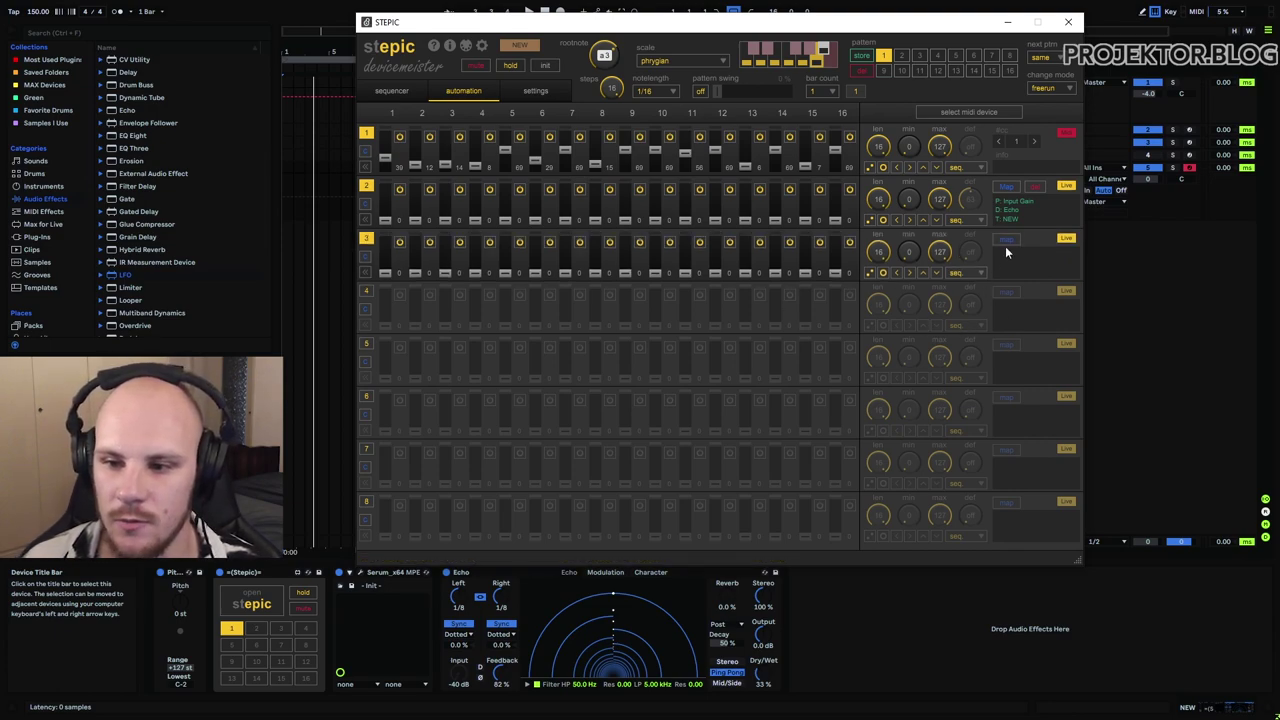
pyautogui.click(1006, 241)
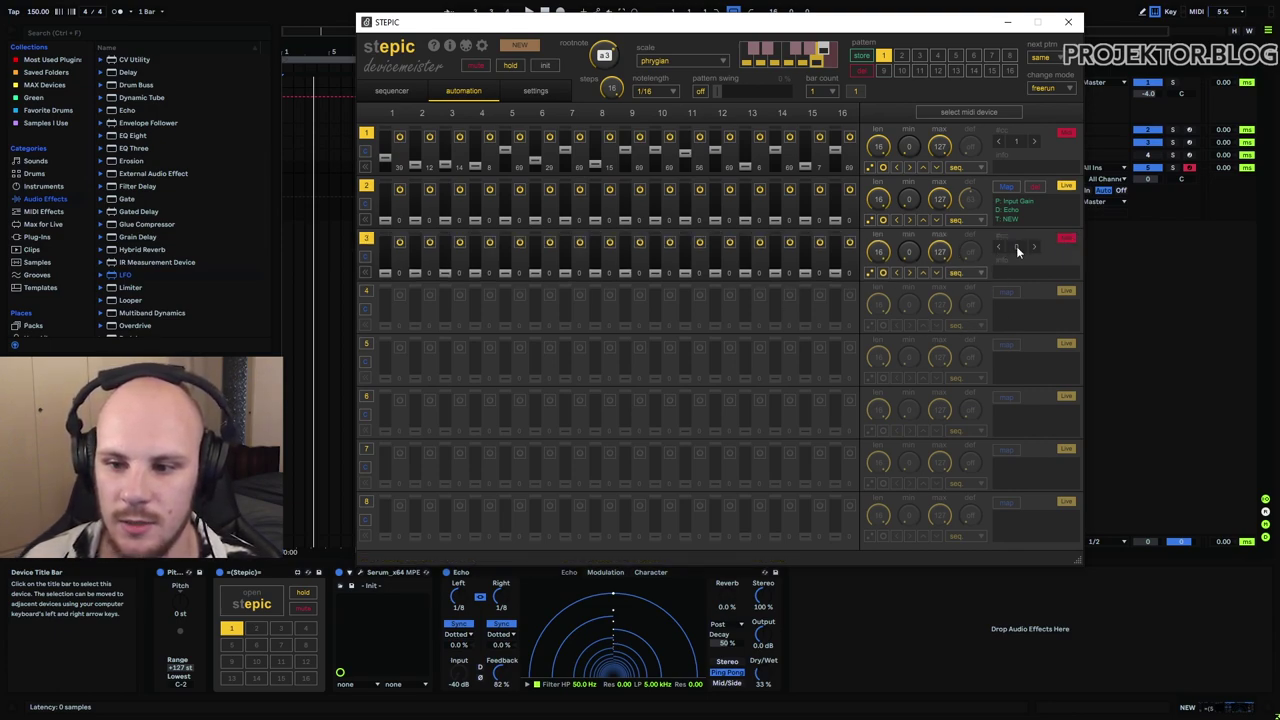
pyautogui.click(1035, 246)
pyautogui.click(1035, 246)
pyautogui.click(1035, 246)
pyautogui.click(1035, 246)
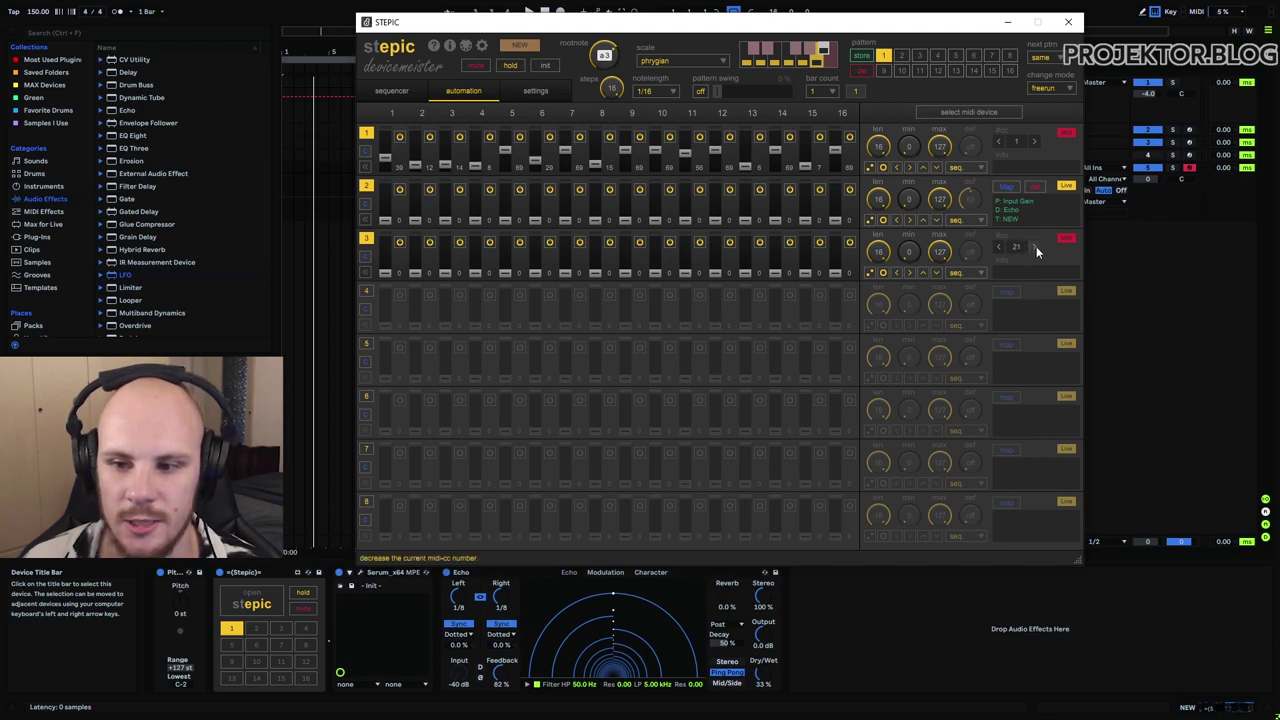
pyautogui.click(1036, 246)
pyautogui.click(1036, 246)
pyautogui.click(1036, 246)
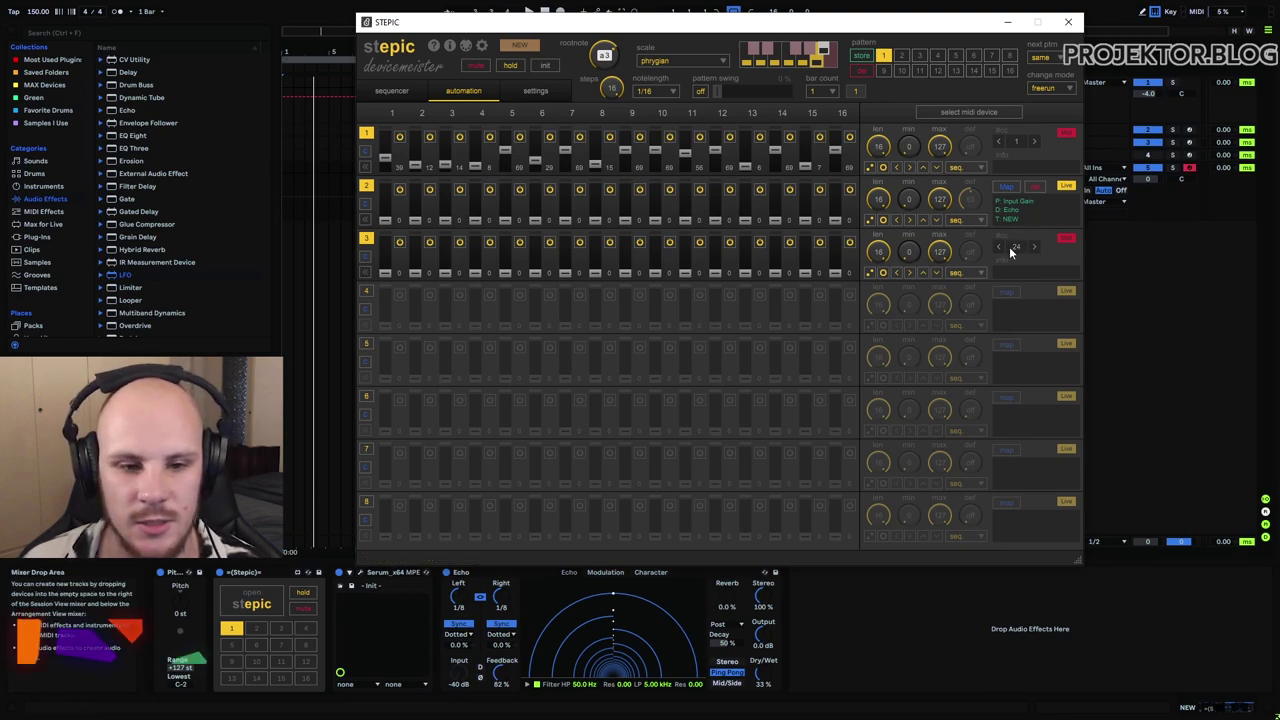
pyautogui.click(366, 238)
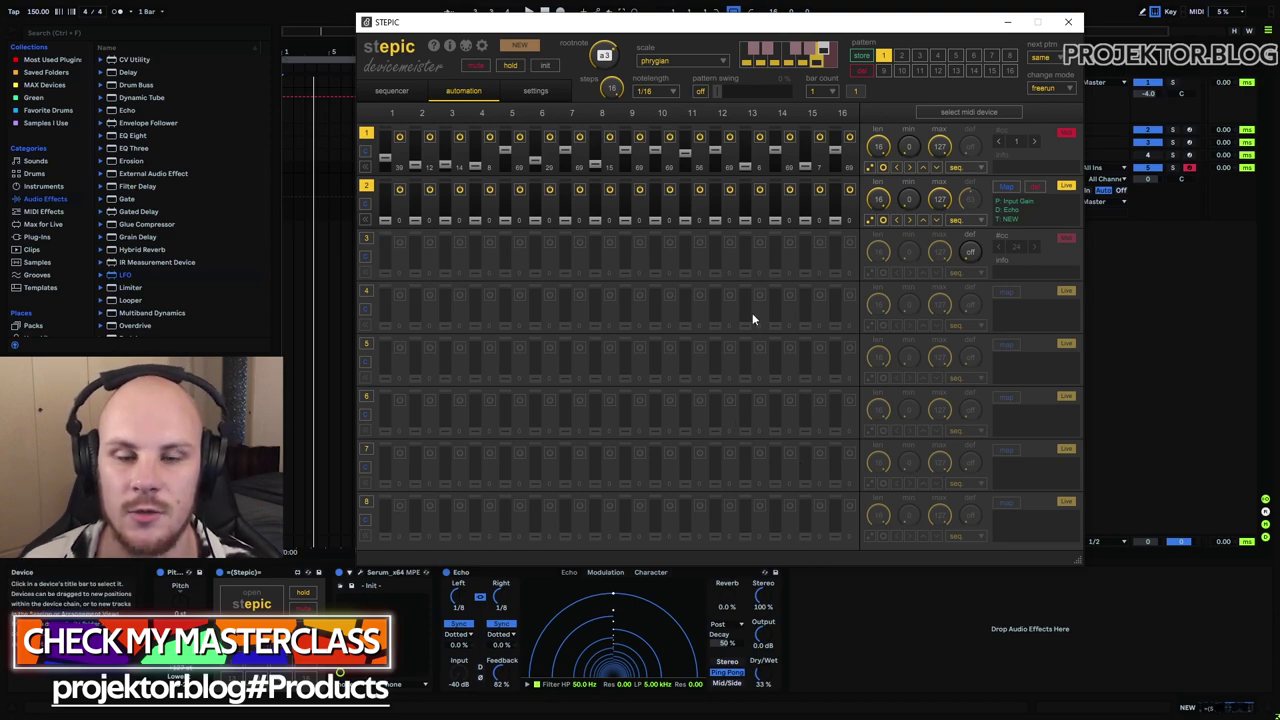
# - Raise lane 2 to 127 on steps 1, 4, 7, 9, 12 and 15, and compare them with the sequencer's chord steps
pyautogui.moveTo(388, 219); pyautogui.dragTo(388, 190)
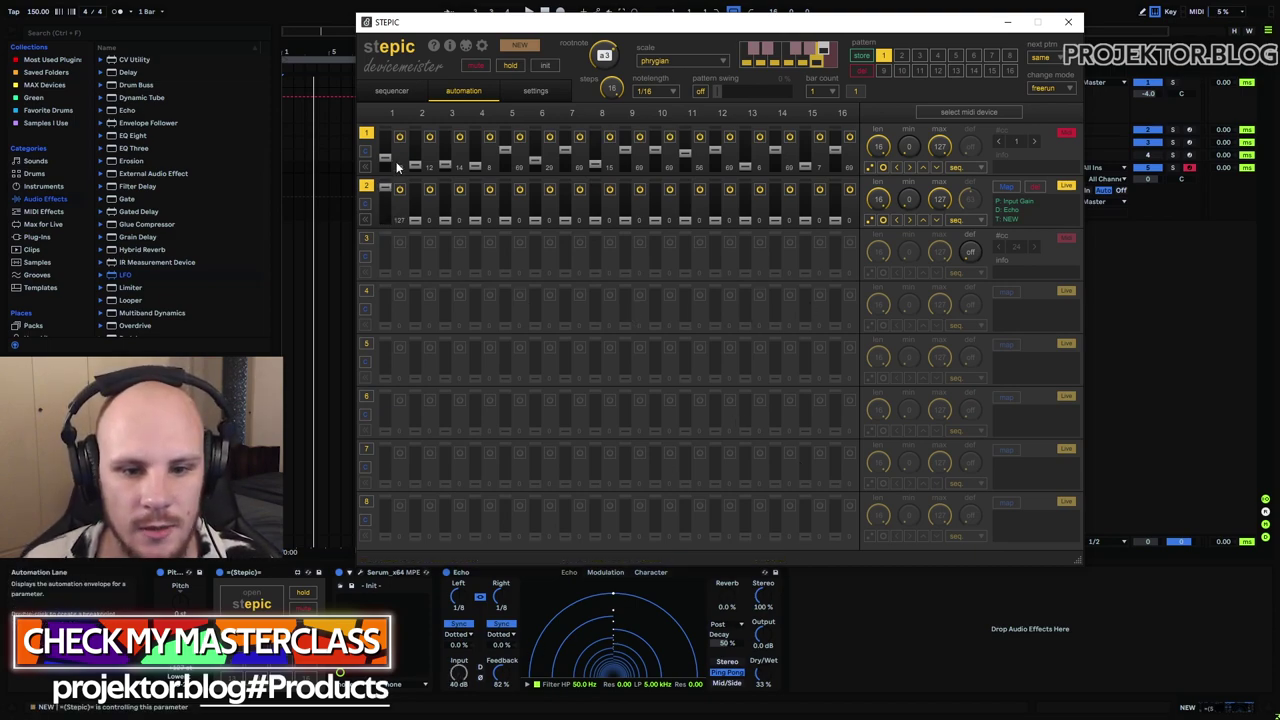
pyautogui.moveTo(473, 218); pyautogui.dragTo(473, 190)
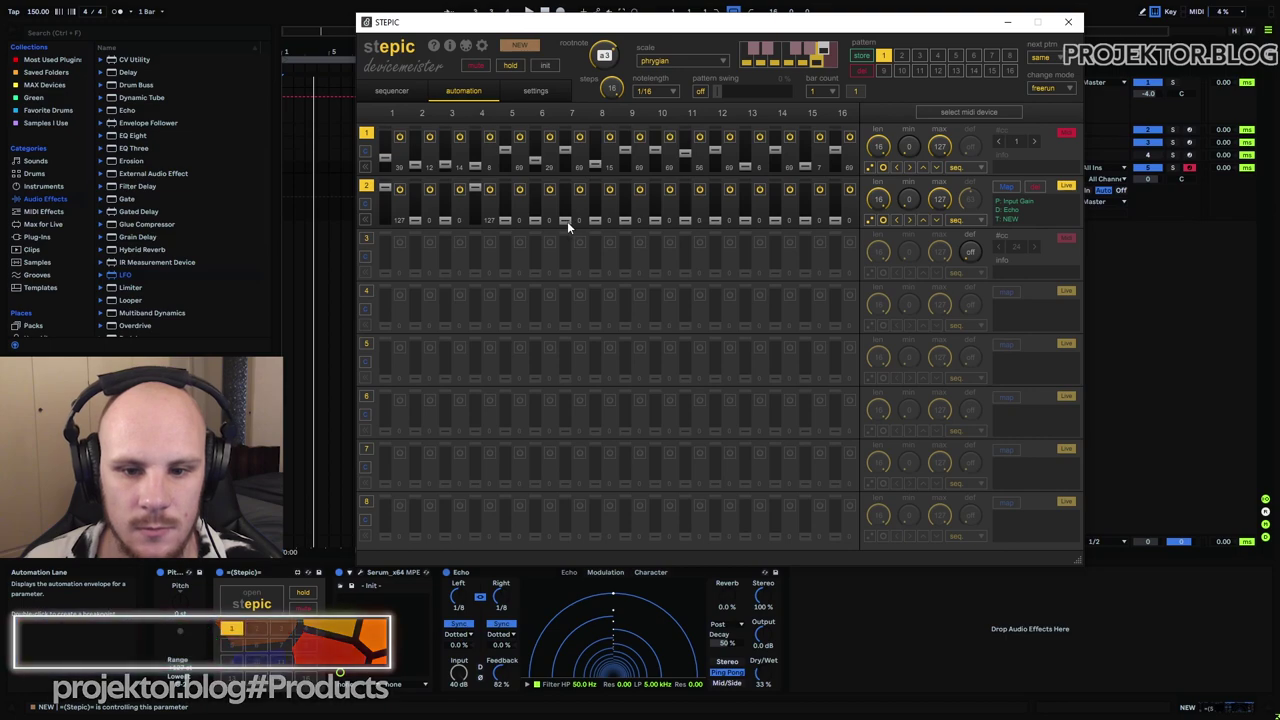
pyautogui.moveTo(567, 221); pyautogui.dragTo(567, 190)
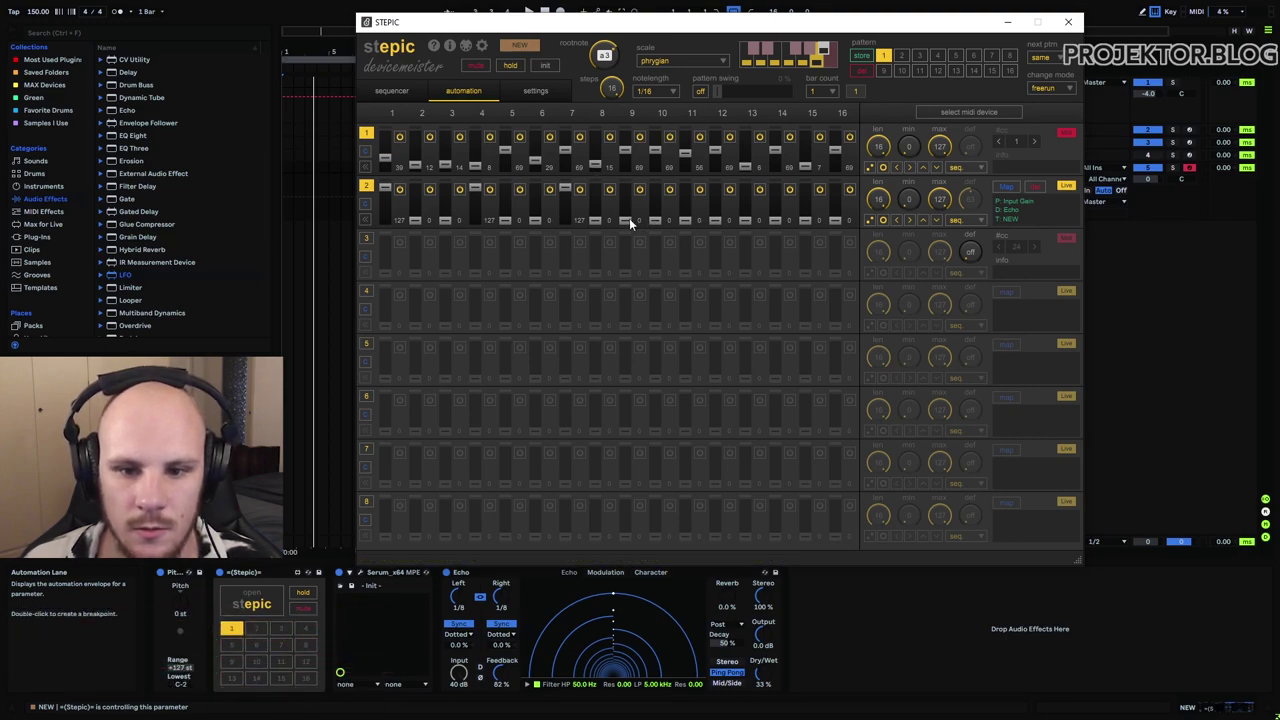
pyautogui.moveTo(629, 218); pyautogui.dragTo(631, 190)
pyautogui.moveTo(713, 220); pyautogui.dragTo(715, 189)
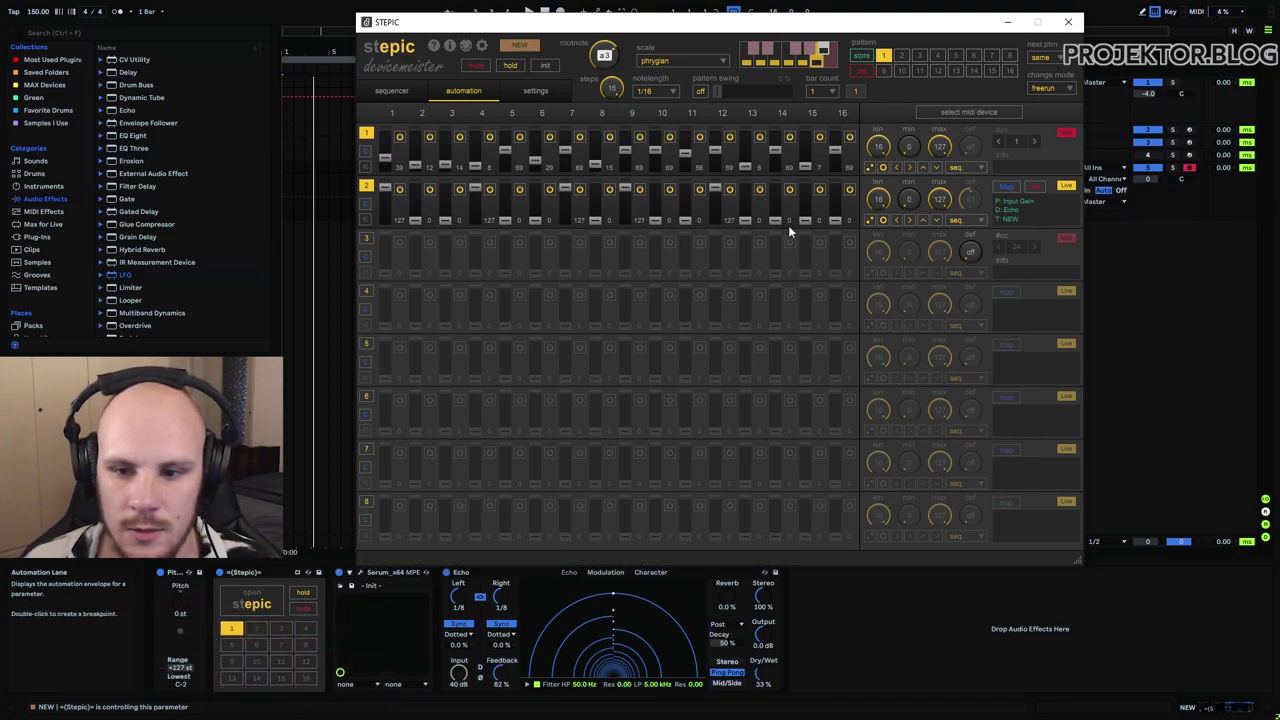
pyautogui.moveTo(805, 220); pyautogui.dragTo(807, 190)
pyautogui.click(393, 91)
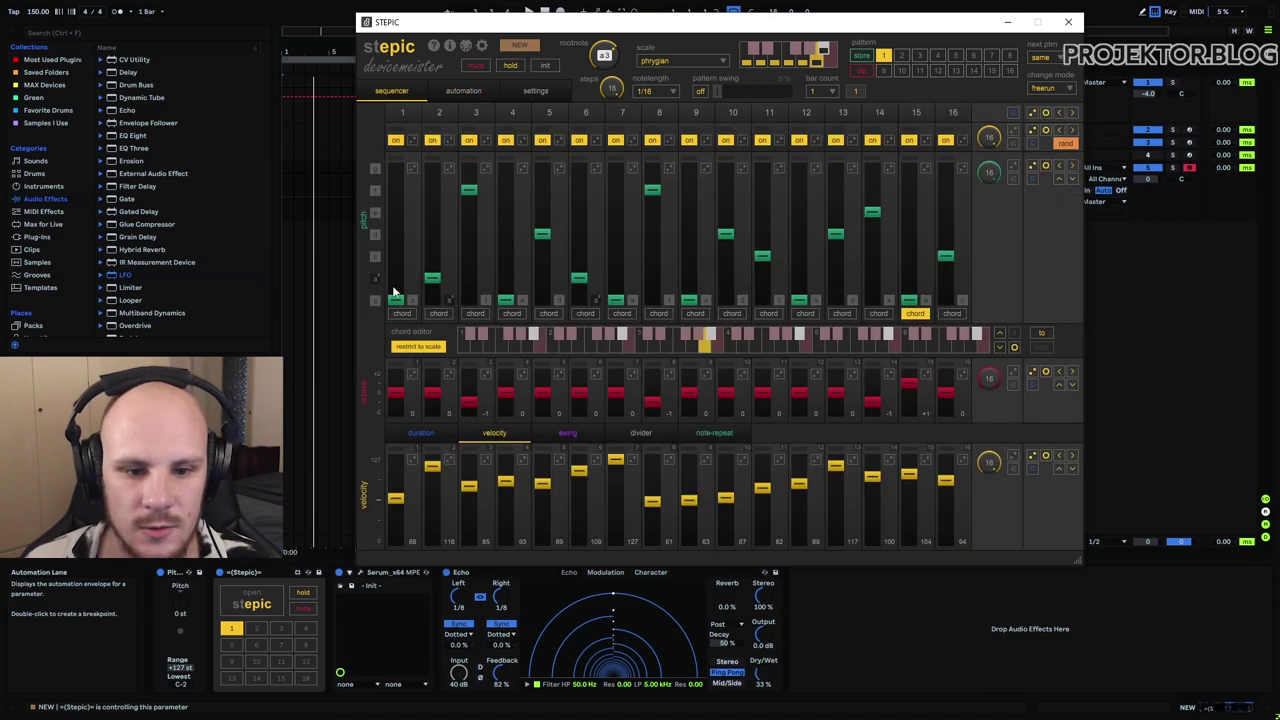
pyautogui.click(470, 92)
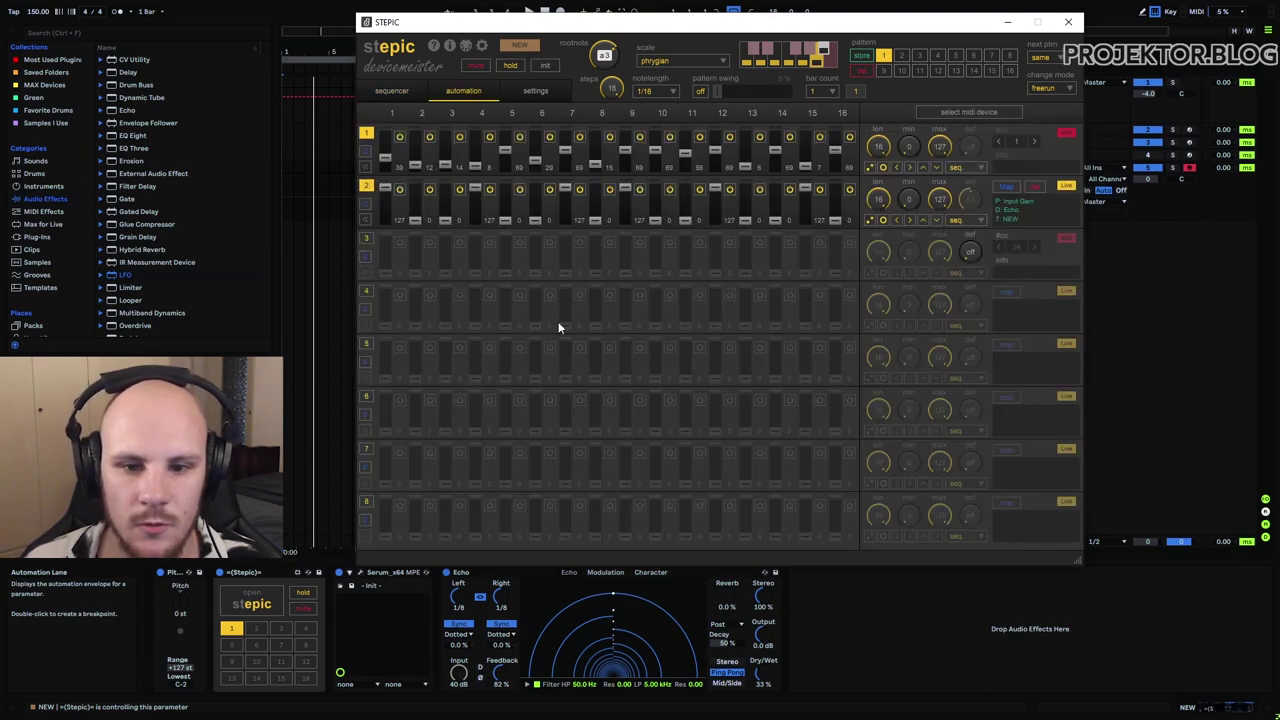
# - Lower automation lane 2's maximum to 70 and play the pattern to hear the reduced Echo input gain
pyautogui.press('space')
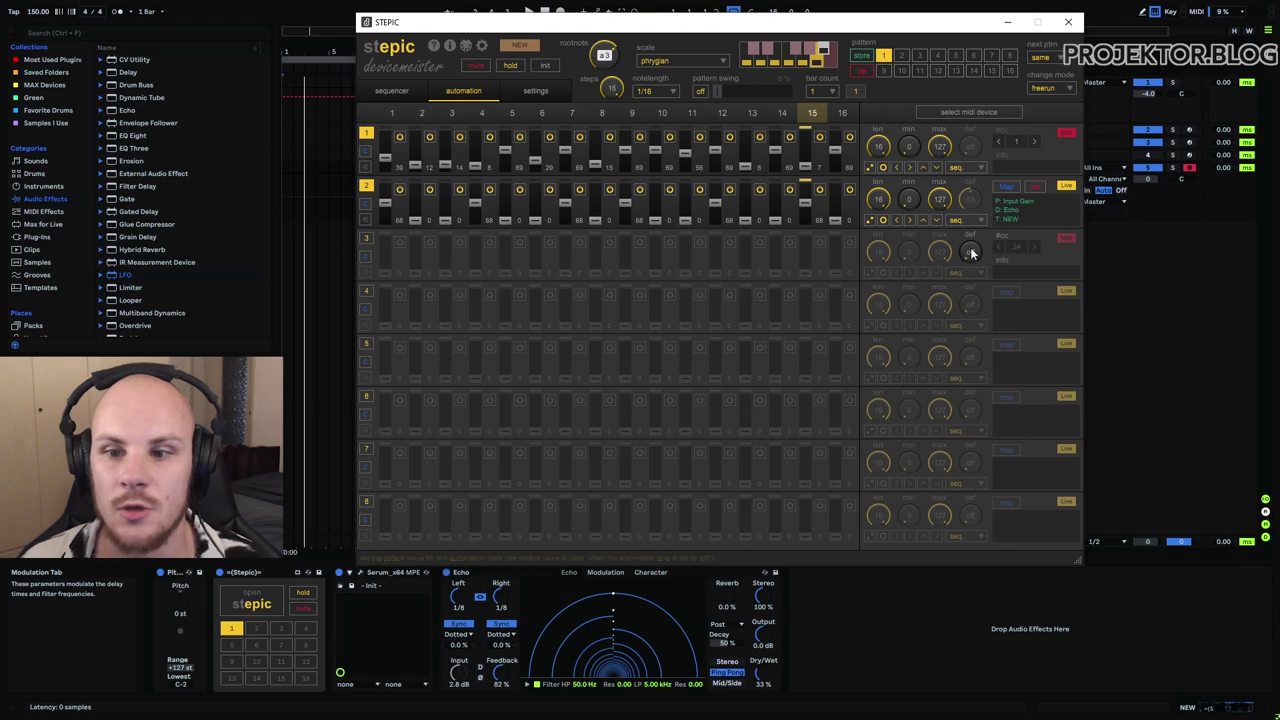
pyautogui.moveTo(946, 206); pyautogui.dragTo(942, 272)
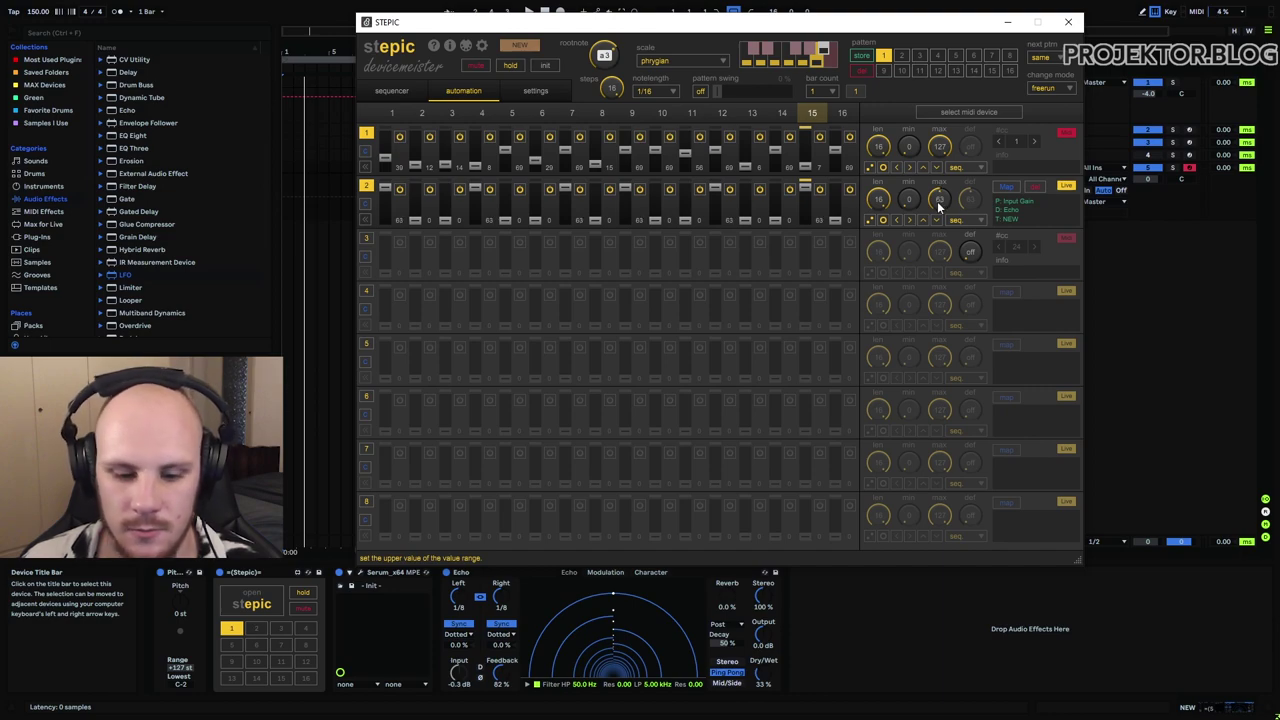
pyautogui.moveTo(937, 201); pyautogui.dragTo(941, 195)
pyautogui.press('space')
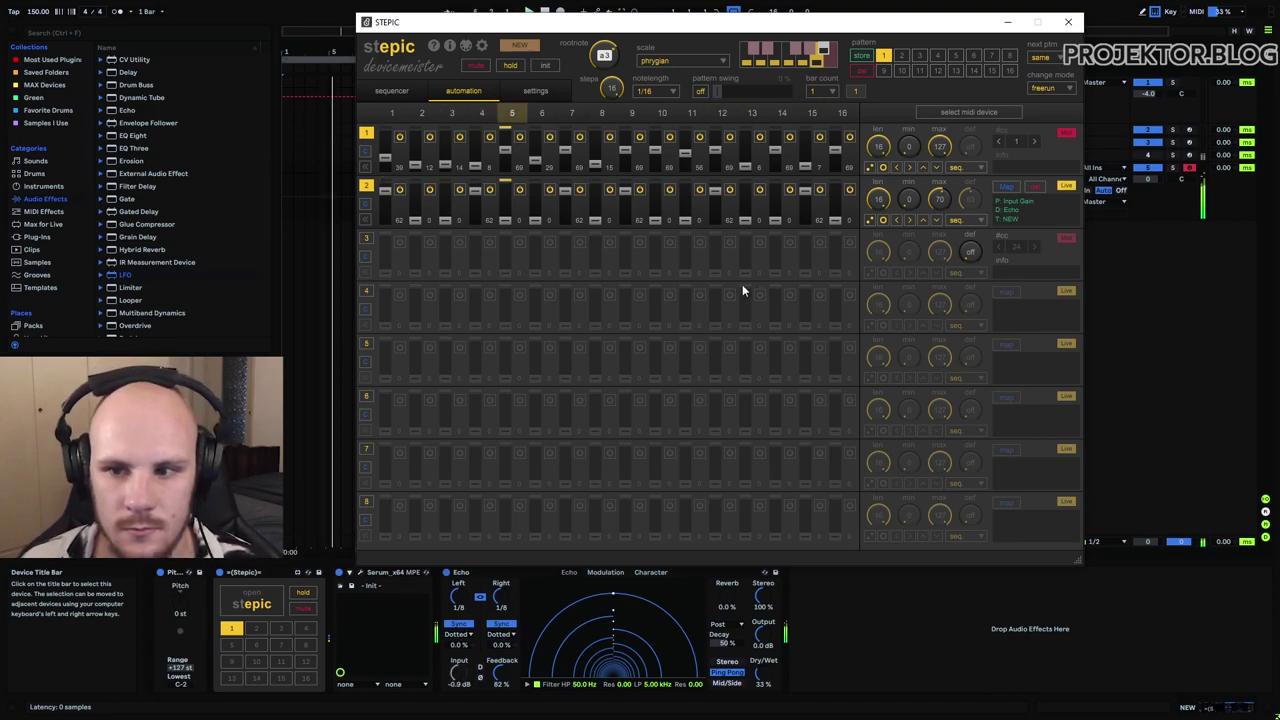
pyautogui.press('space')
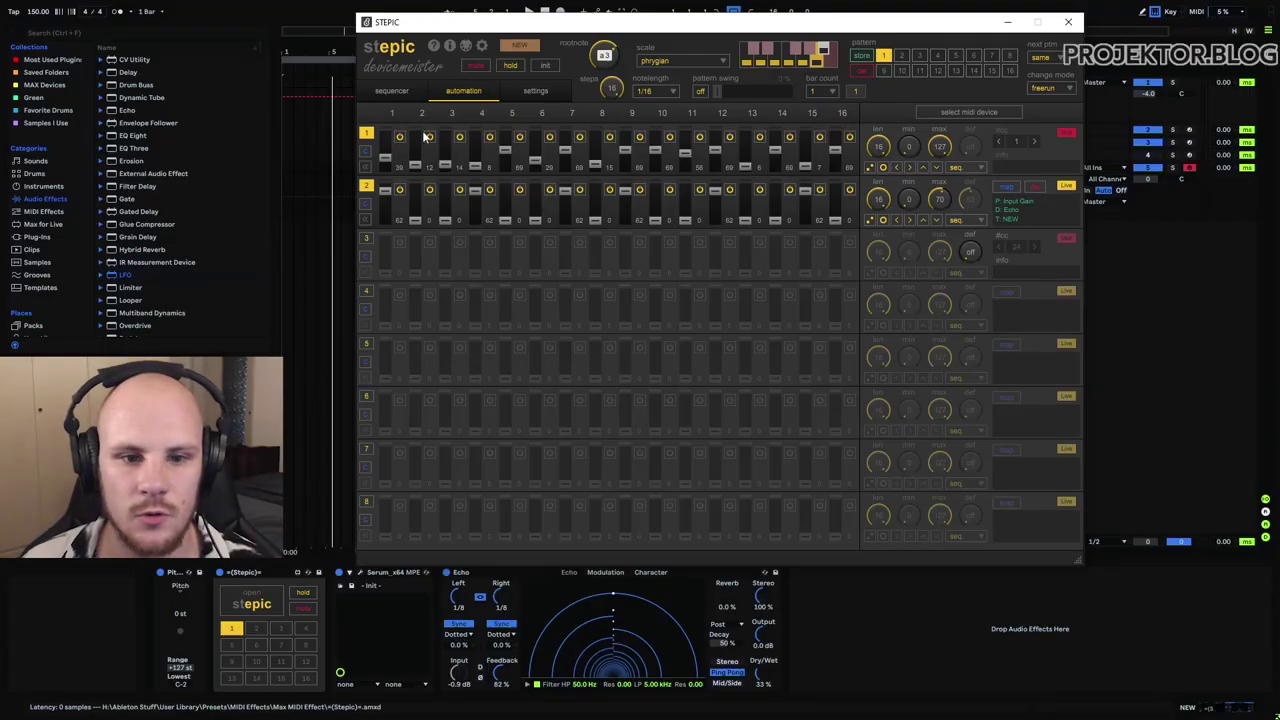
# - Store the current pattern in pattern slot 2 and look over its automation lanes and settings
pyautogui.click(391, 90)
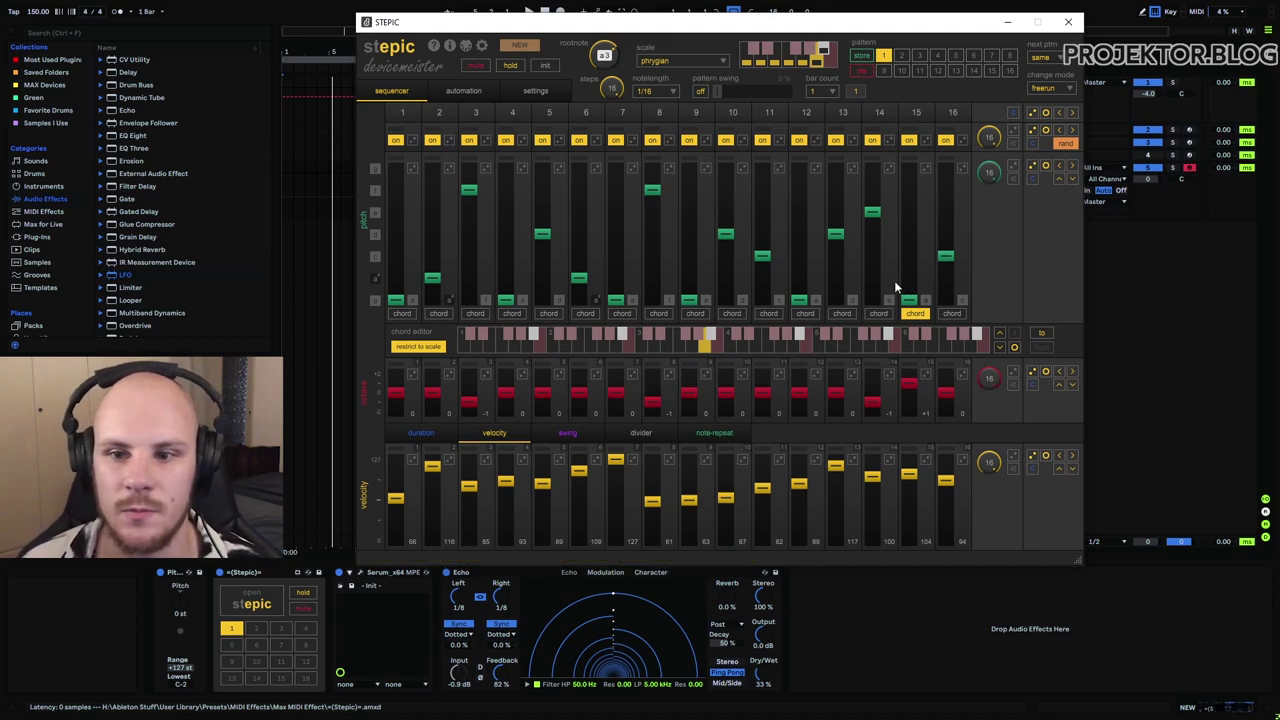
pyautogui.click(862, 56)
pyautogui.click(901, 55)
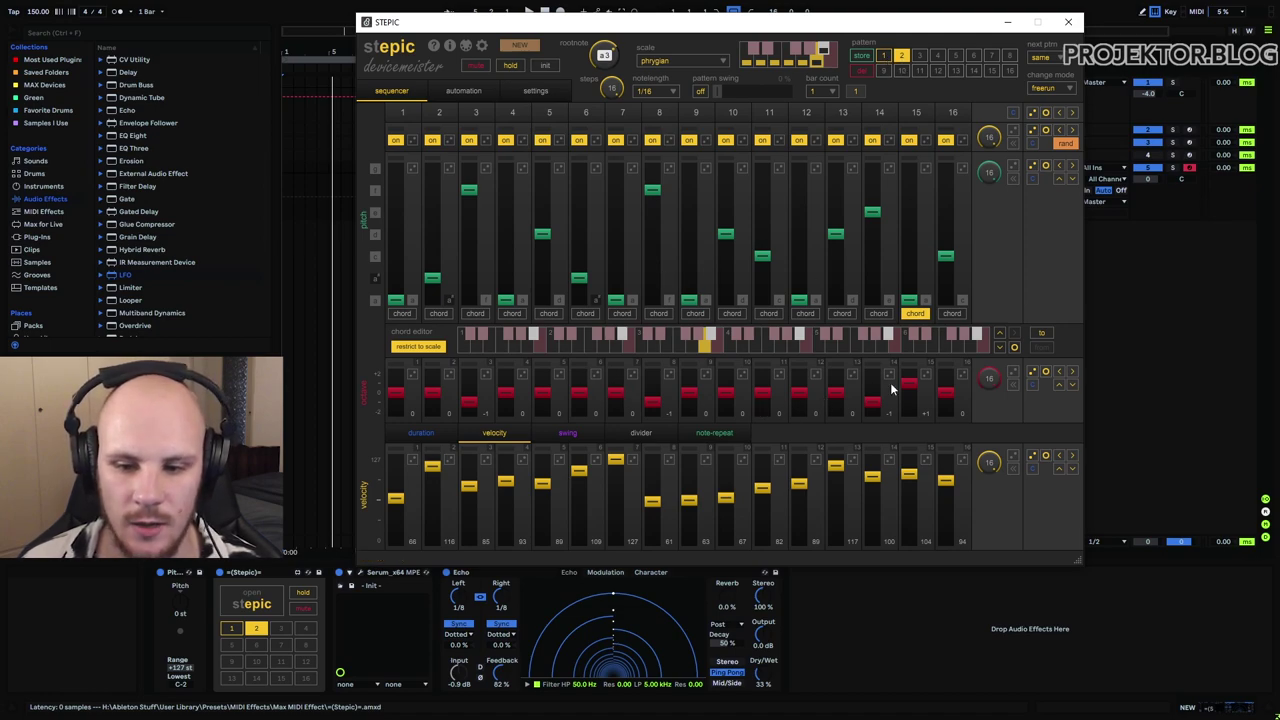
pyautogui.click(455, 92)
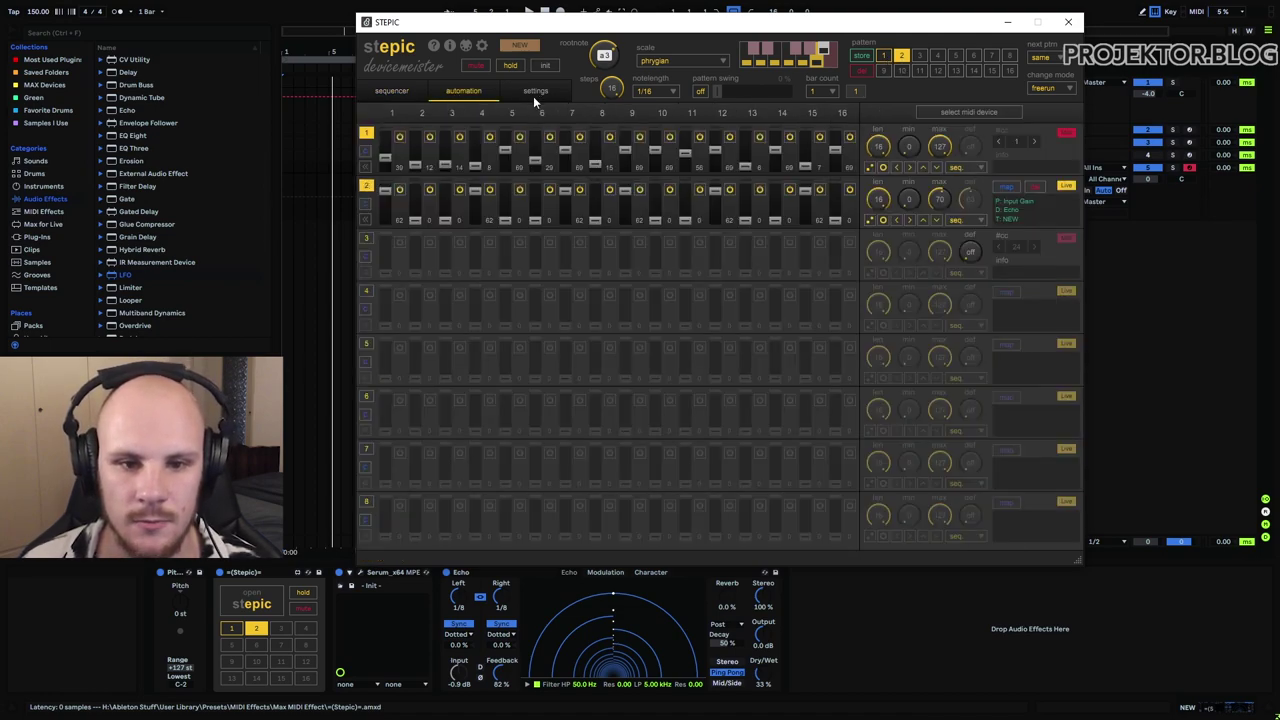
pyautogui.click(533, 93)
pyautogui.click(414, 91)
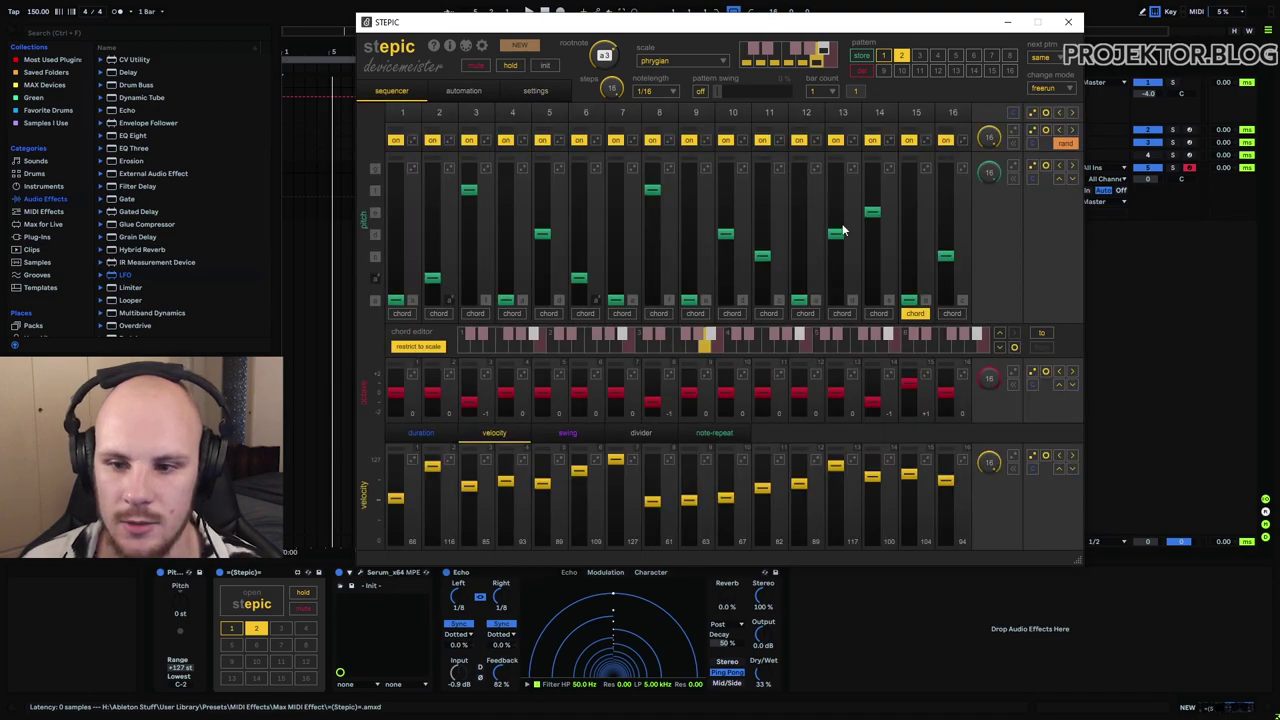
# - In pattern 2, raise the pitches of steps 10, 11 and 13, lower those of 8, 14 and 16, and set step 16's octave to +1
pyautogui.moveTo(843, 230); pyautogui.dragTo(870, 233)
pyautogui.moveTo(945, 260); pyautogui.dragTo(945, 211)
pyautogui.moveTo(762, 256); pyautogui.dragTo(762, 212)
pyautogui.moveTo(912, 386); pyautogui.dragTo(949, 398)
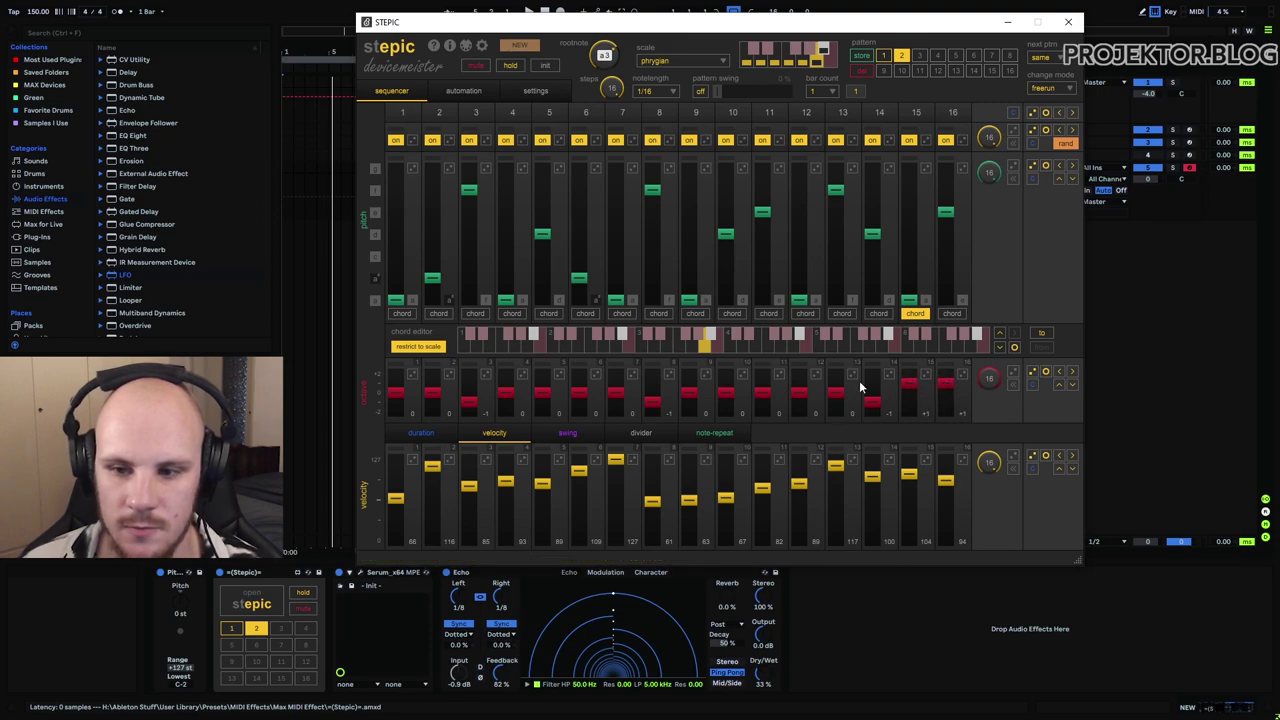
pyautogui.moveTo(946, 240); pyautogui.dragTo(951, 285)
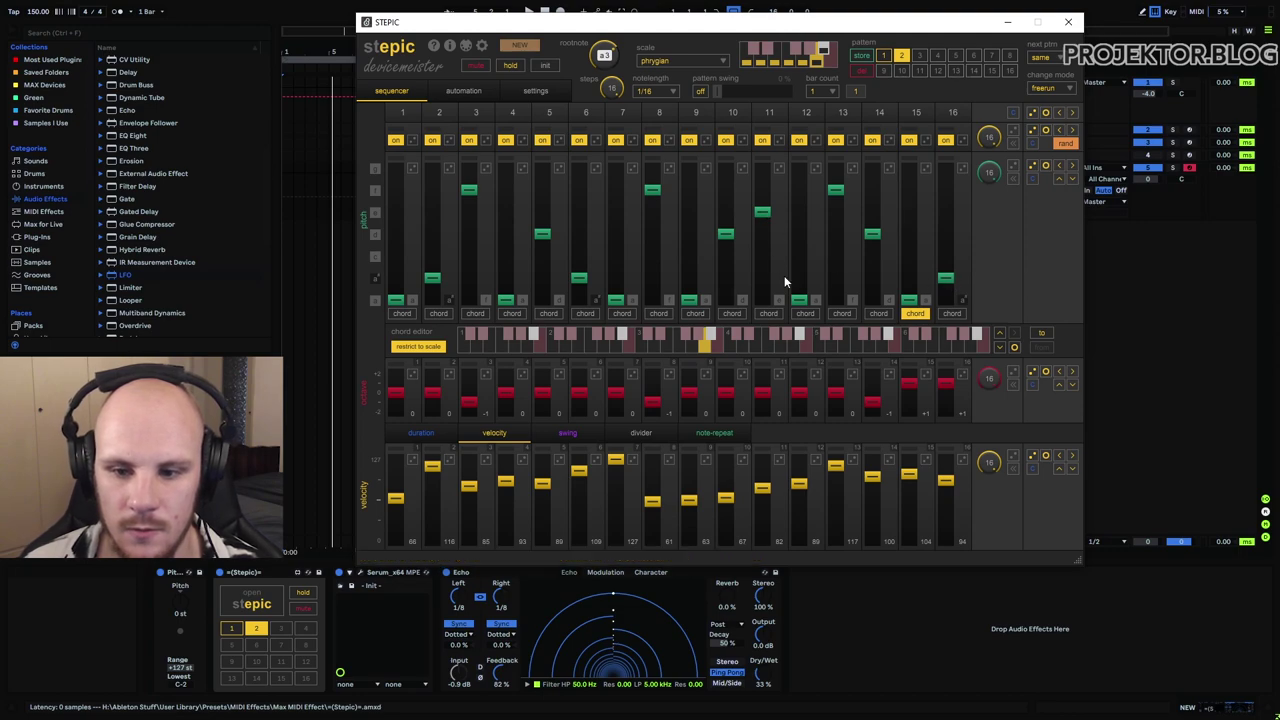
pyautogui.moveTo(734, 239); pyautogui.dragTo(751, 206)
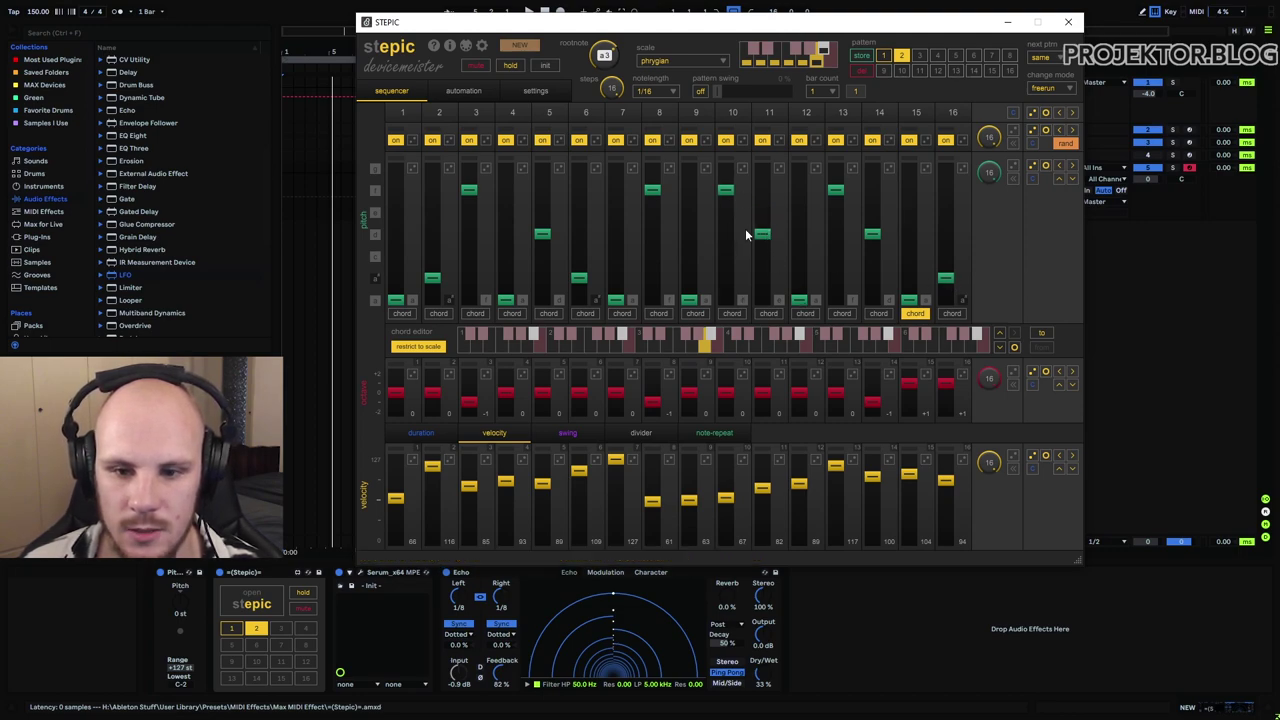
pyautogui.click(652, 211)
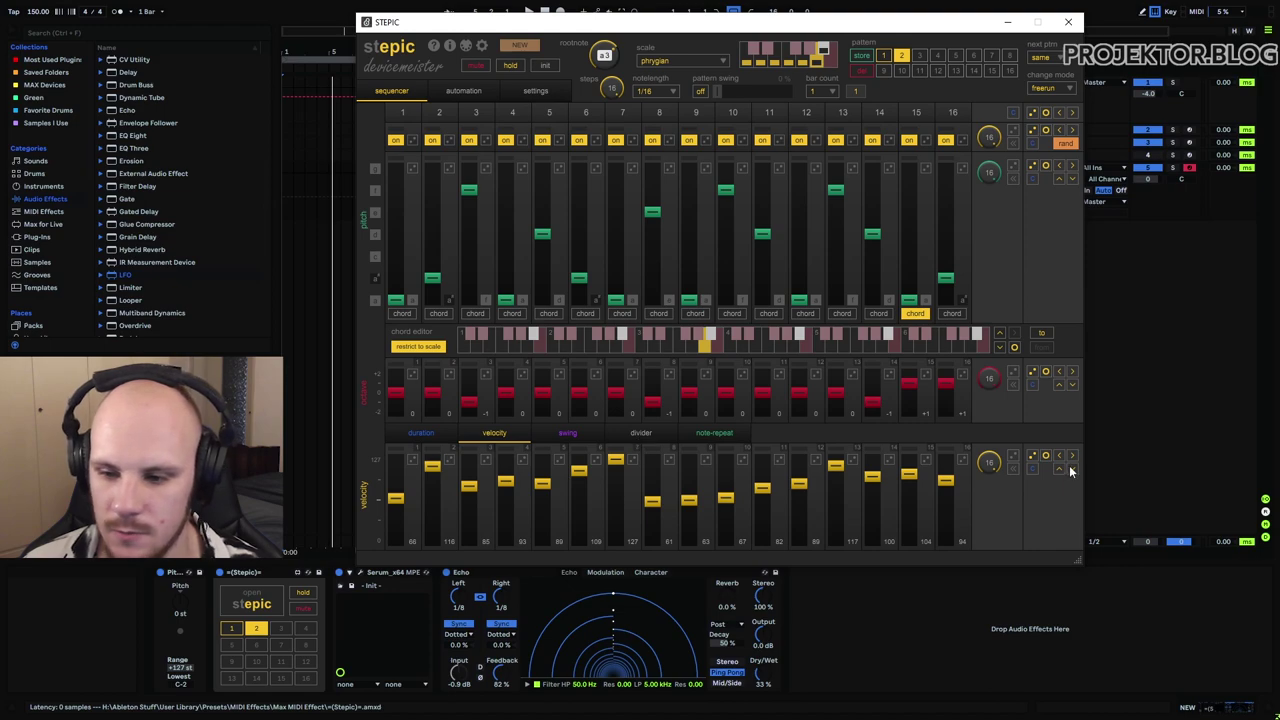
# - Randomize pattern 2's step velocities and durations, and shift all of the durations upward overall
pyautogui.click(1033, 457)
pyautogui.click(421, 433)
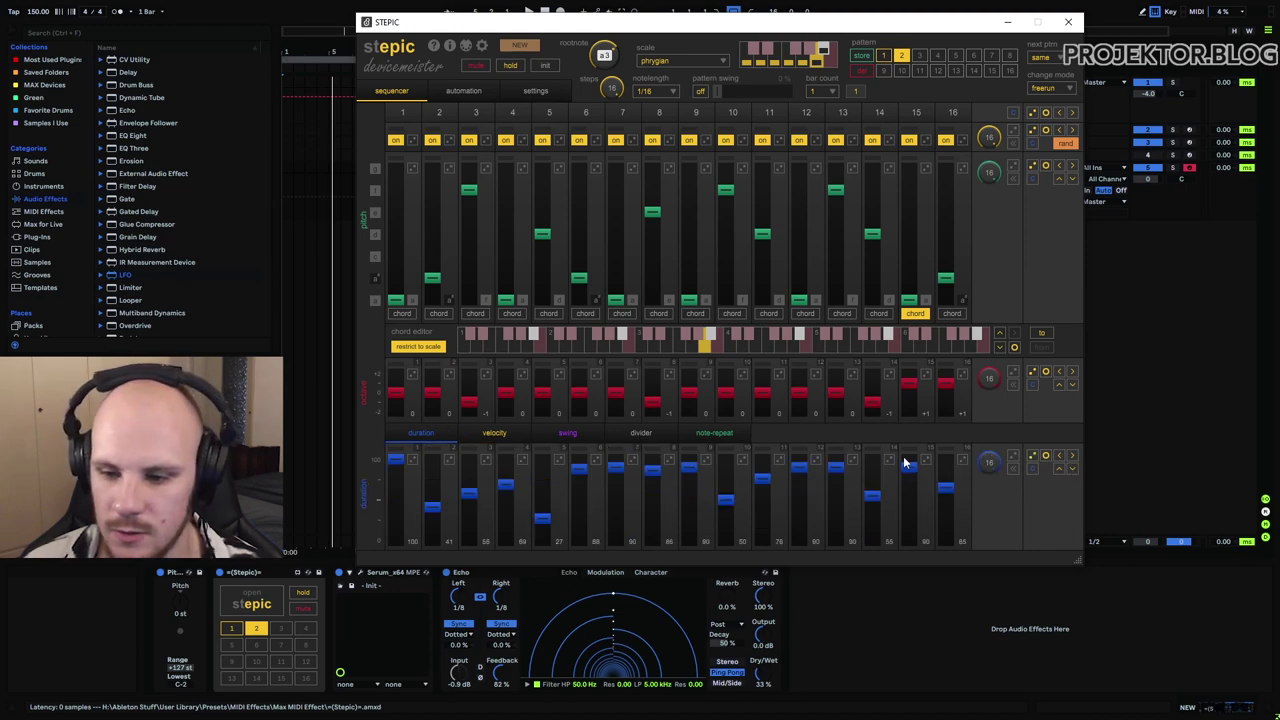
pyautogui.click(1030, 458)
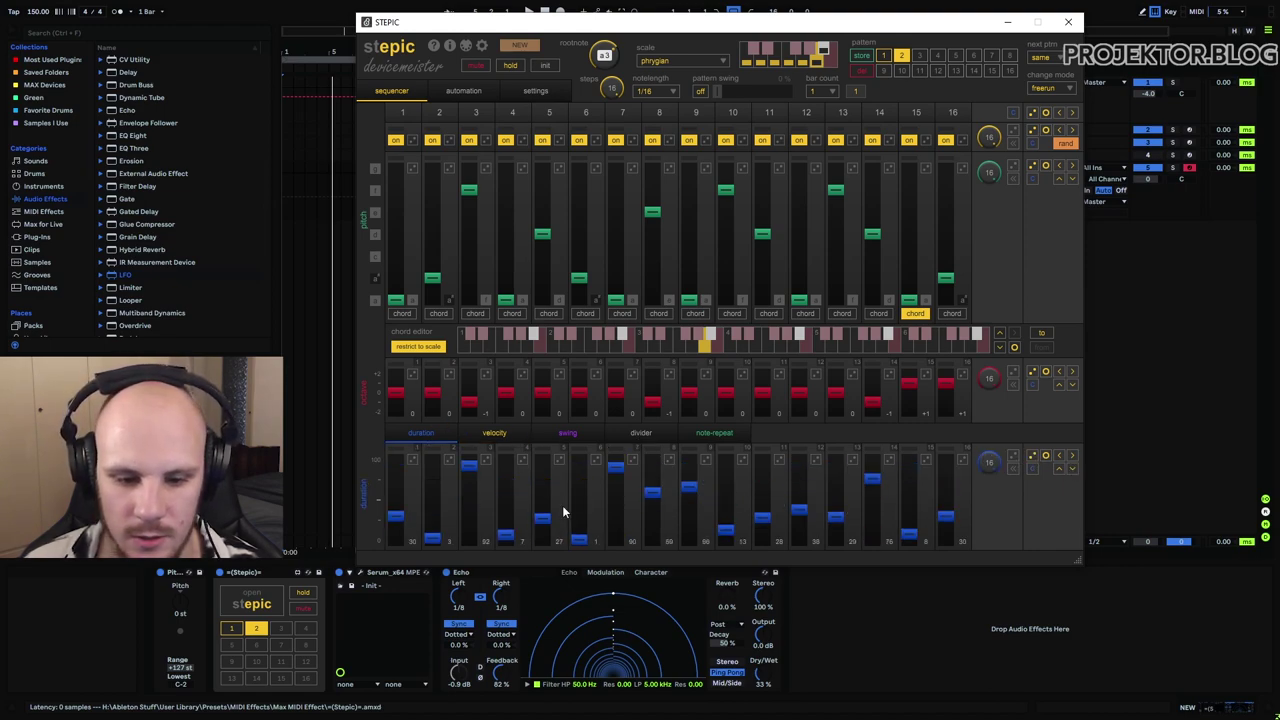
pyautogui.click(1059, 467)
pyautogui.click(1059, 467)
pyautogui.click(1059, 467)
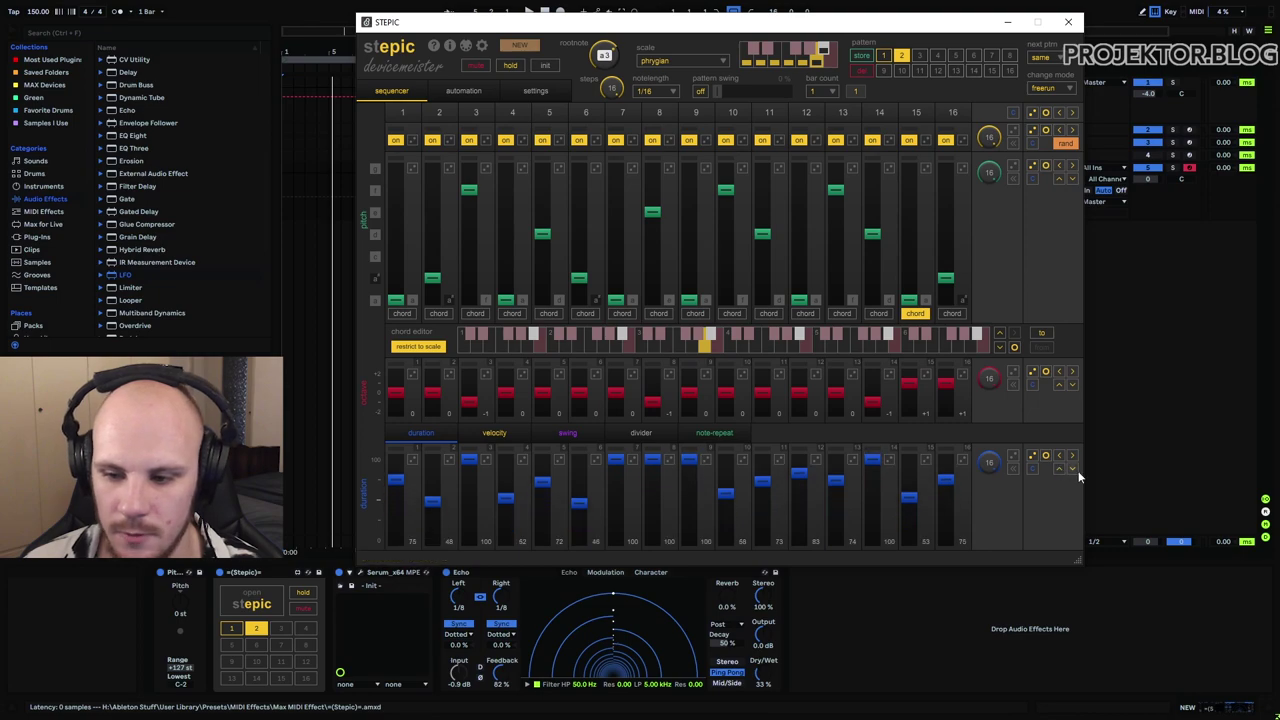
pyautogui.click(1071, 469)
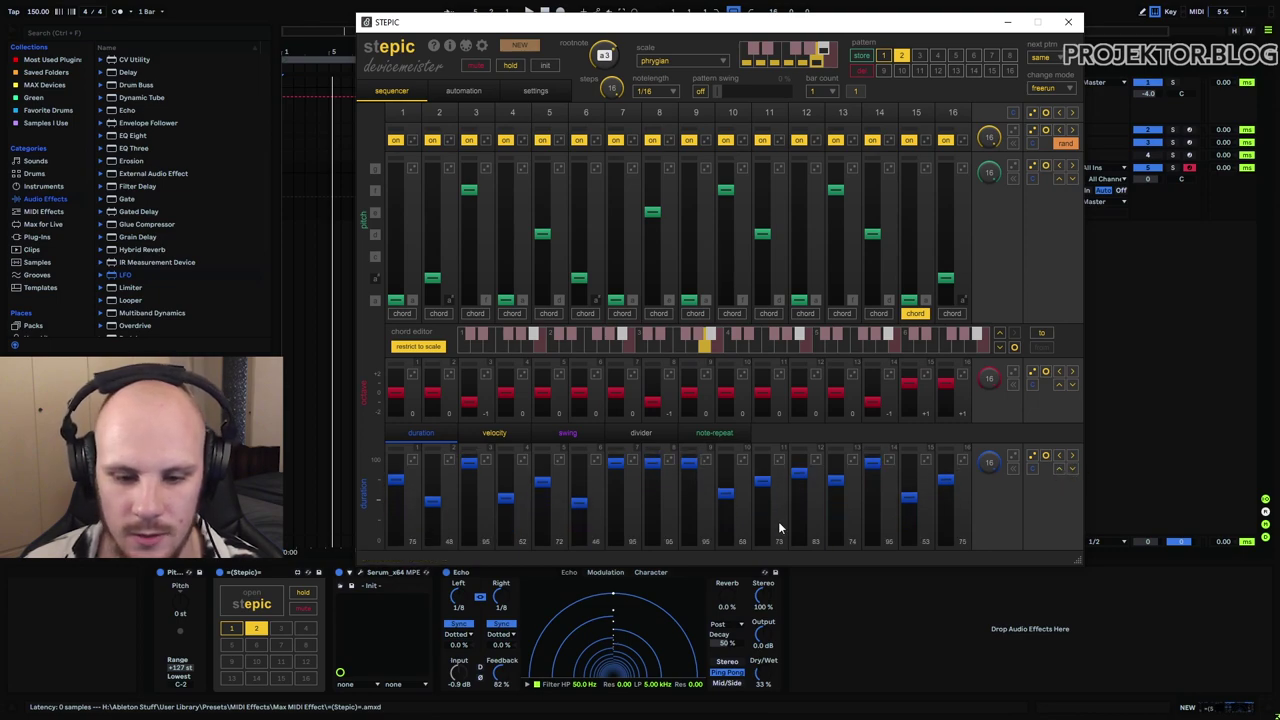
# - Randomize automation lane 1 for pattern 2, limit its range to minimum 9 and maximum 104, and start playback
pyautogui.click(462, 91)
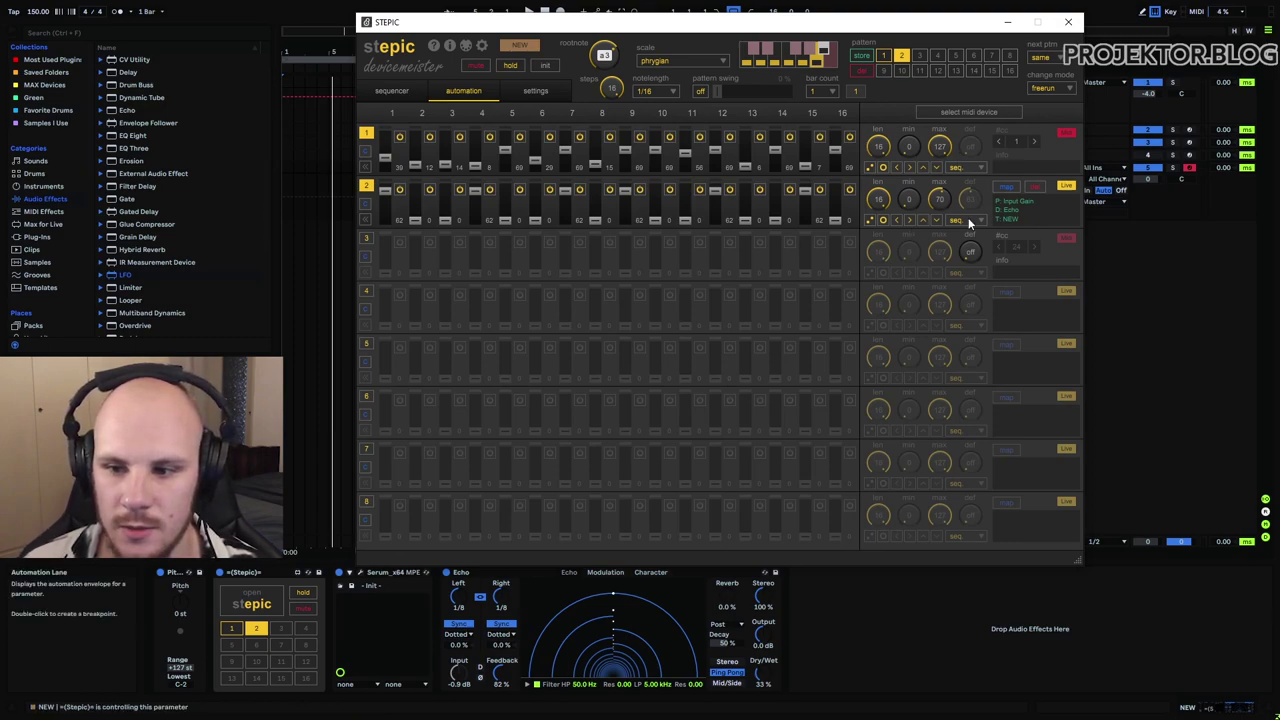
pyautogui.click(869, 168)
pyautogui.moveTo(939, 155); pyautogui.dragTo(916, 140)
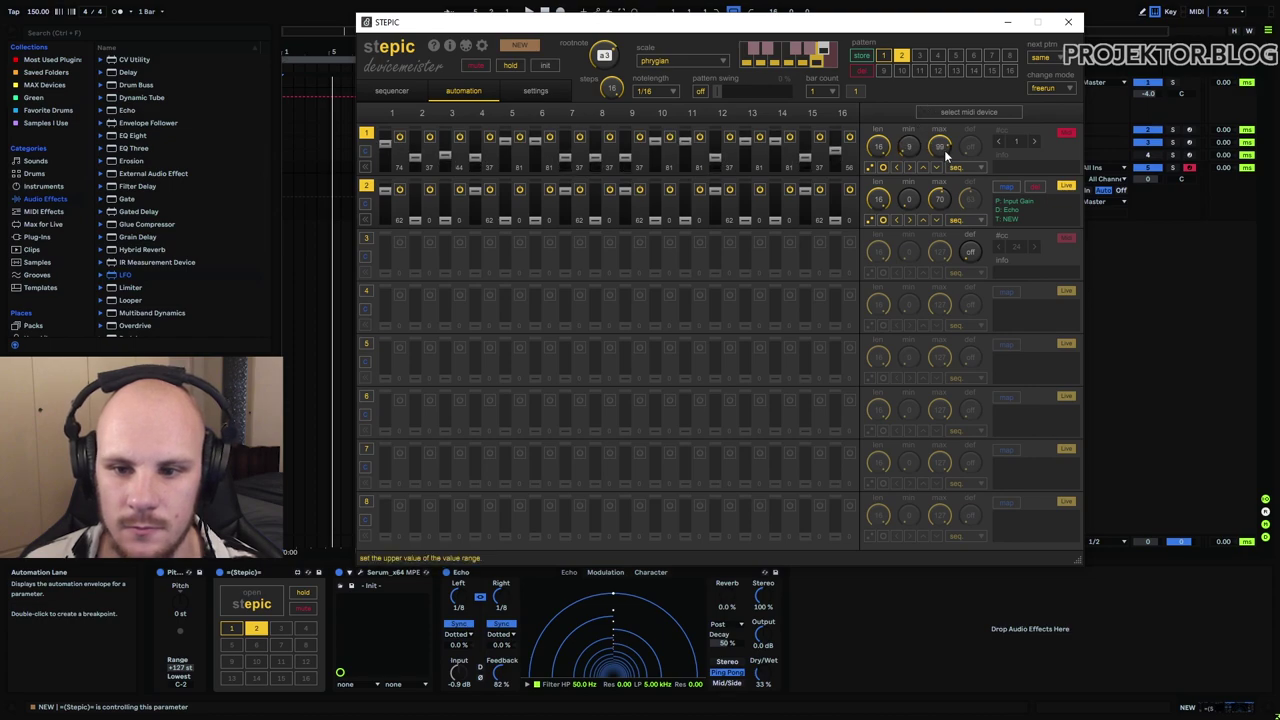
pyautogui.press('space')
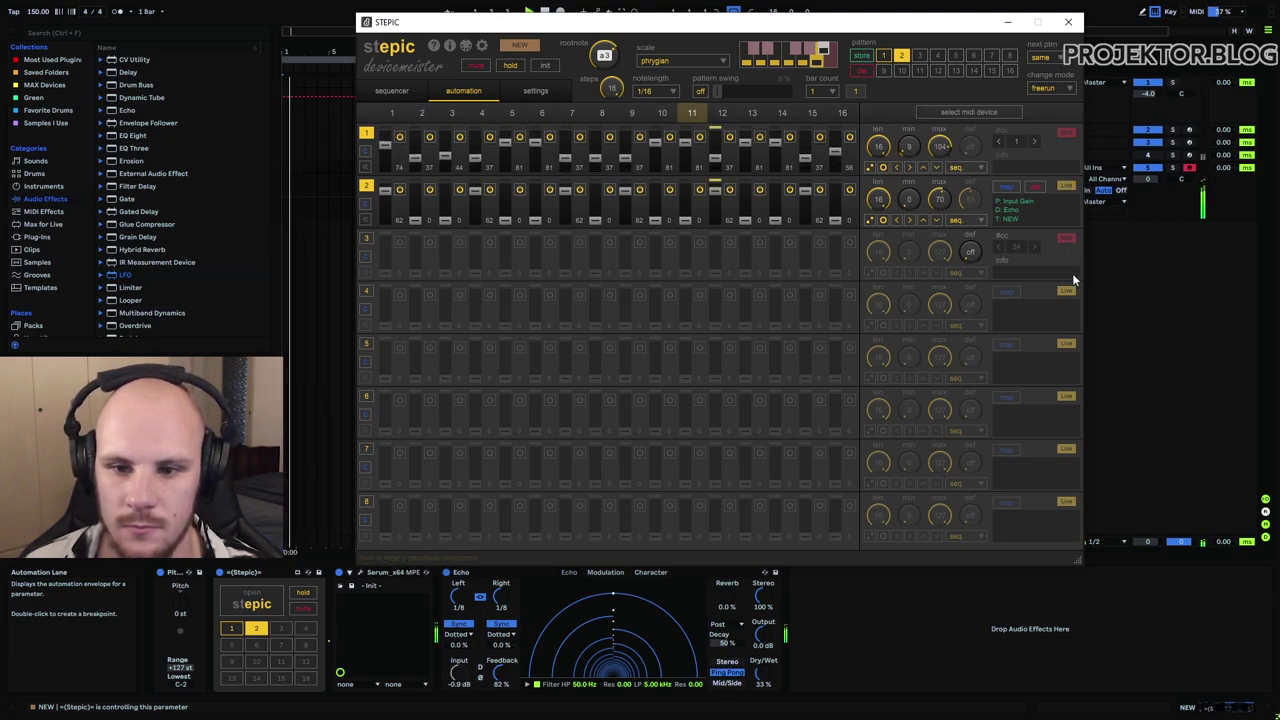
# - Lengthen the durations of steps 4, 6, 10 and 15 in pattern 2's sequencer, and shorten step 11 slightly
pyautogui.click(391, 90)
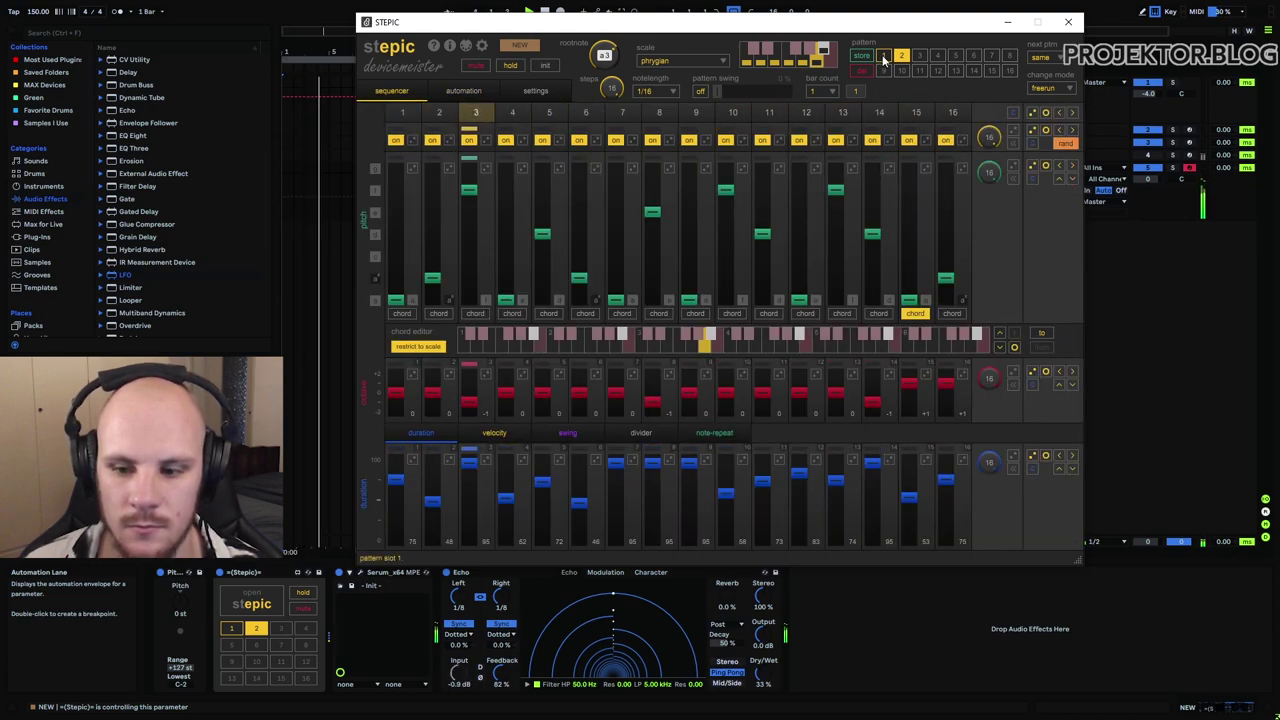
pyautogui.click(910, 484)
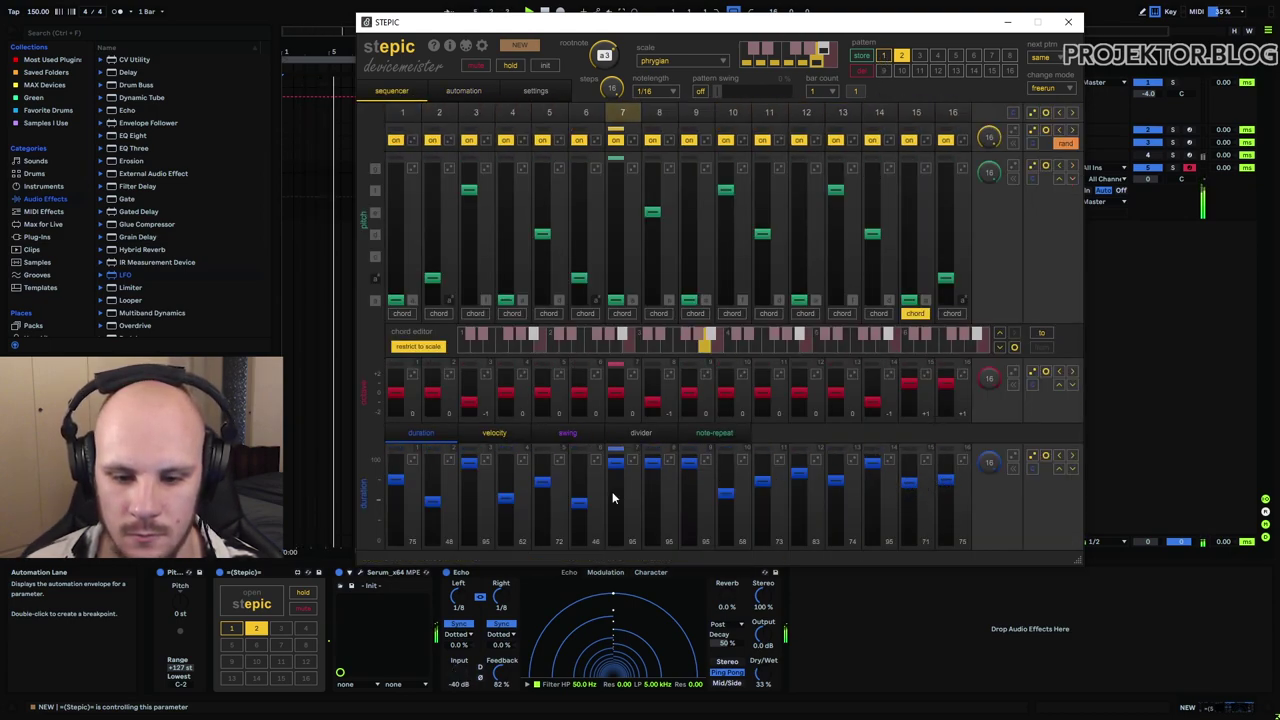
pyautogui.click(580, 490)
pyautogui.click(728, 481)
pyautogui.click(764, 488)
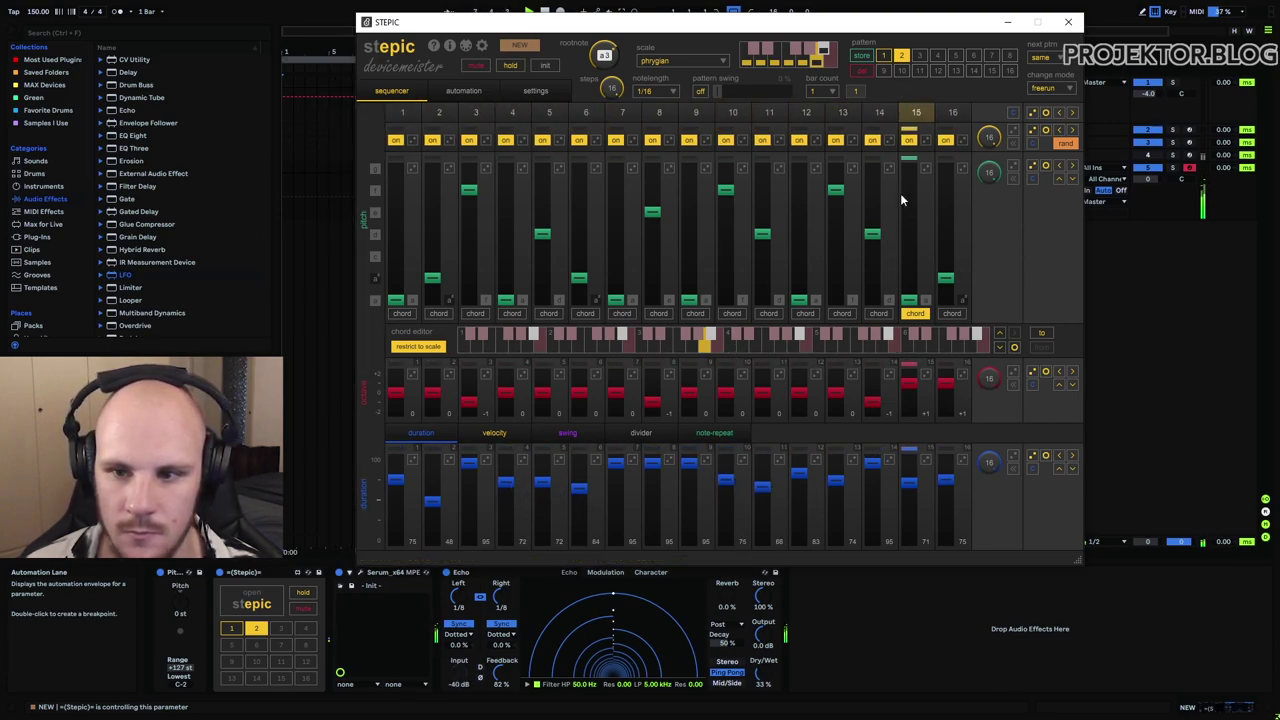
# - Alternate between patterns 1 and 2 during playback to compare how they sound
pyautogui.click(884, 56)
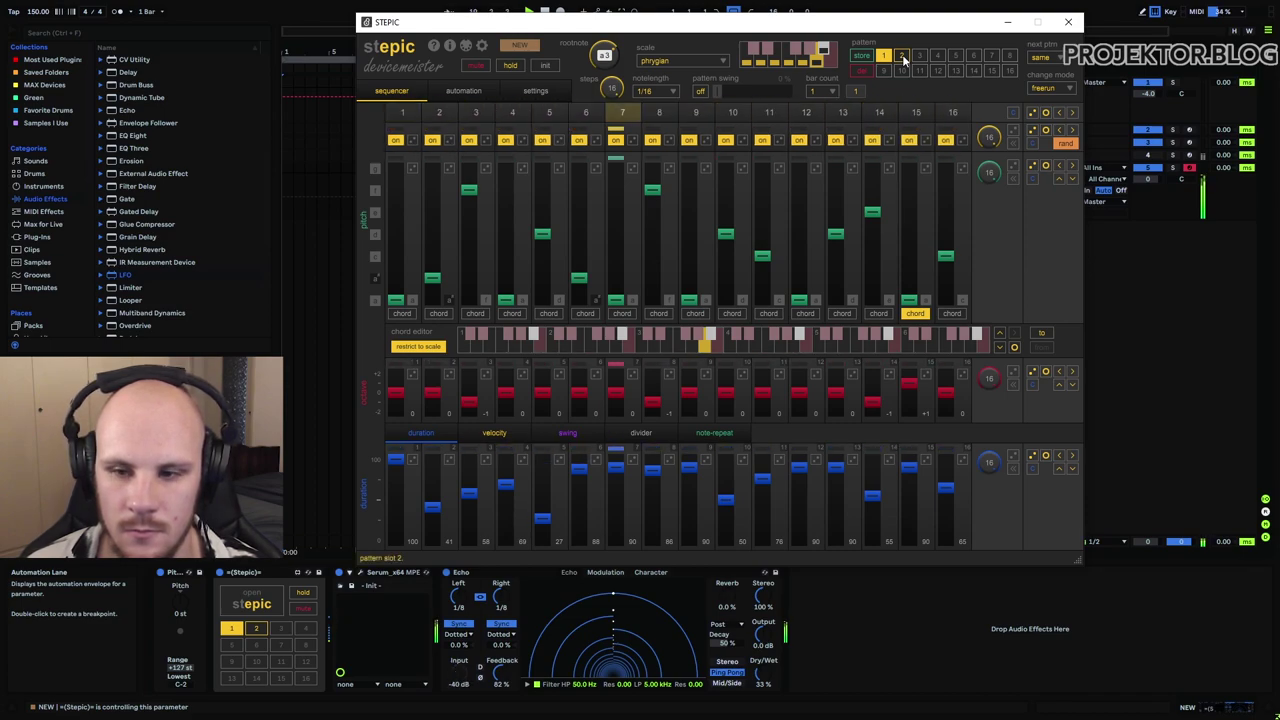
pyautogui.click(902, 56)
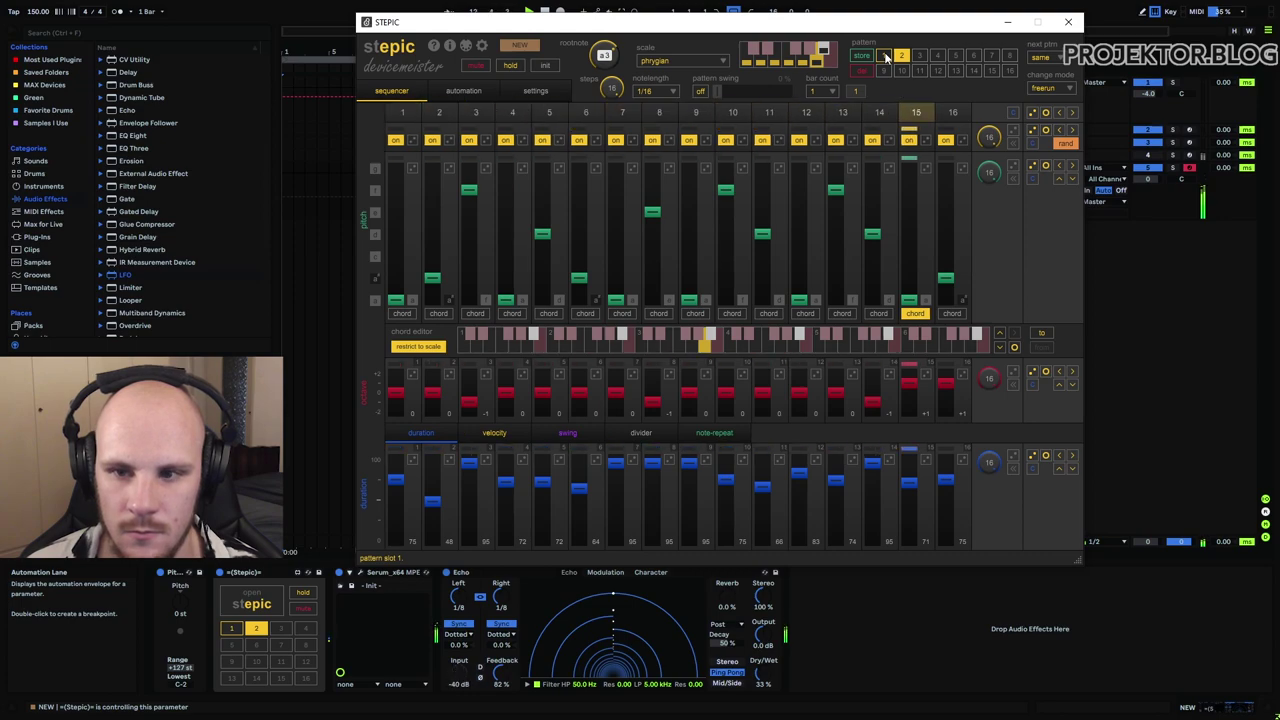
pyautogui.click(884, 56)
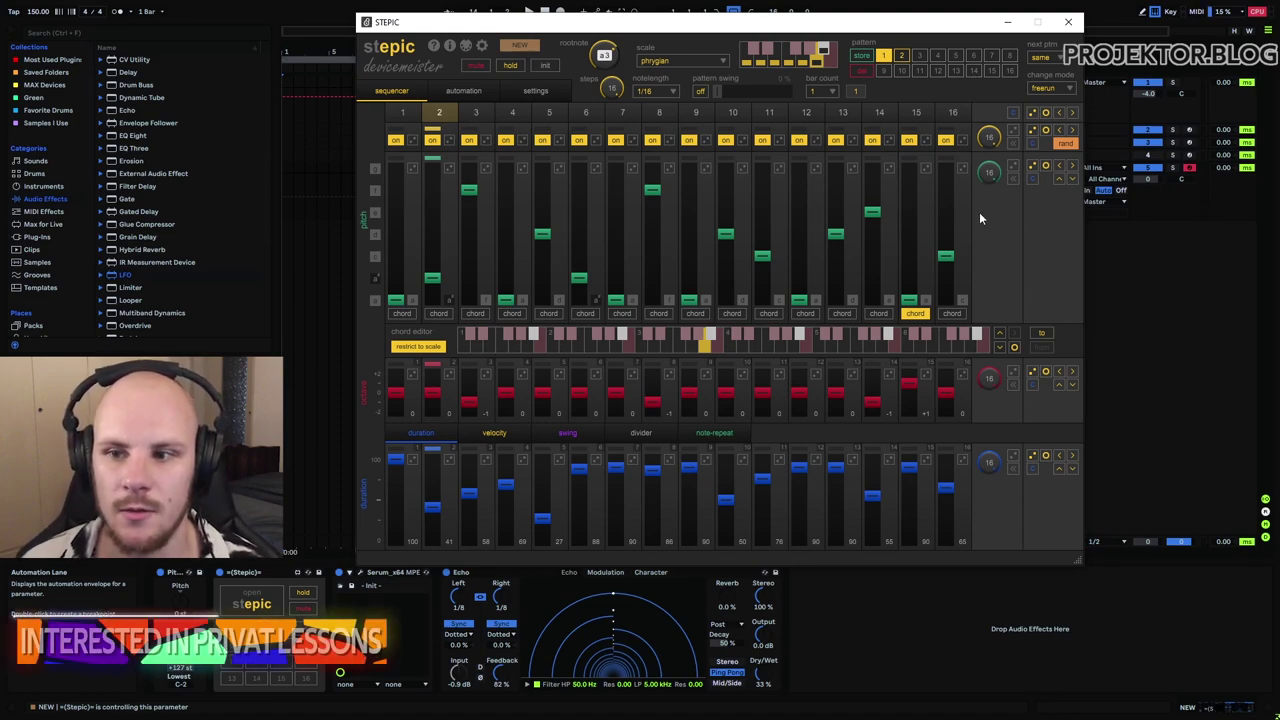
# - Chain the patterns by setting pattern 1's next pattern to p 2 and pattern 2's to p 1, and play the alternation
pyautogui.click(1052, 57)
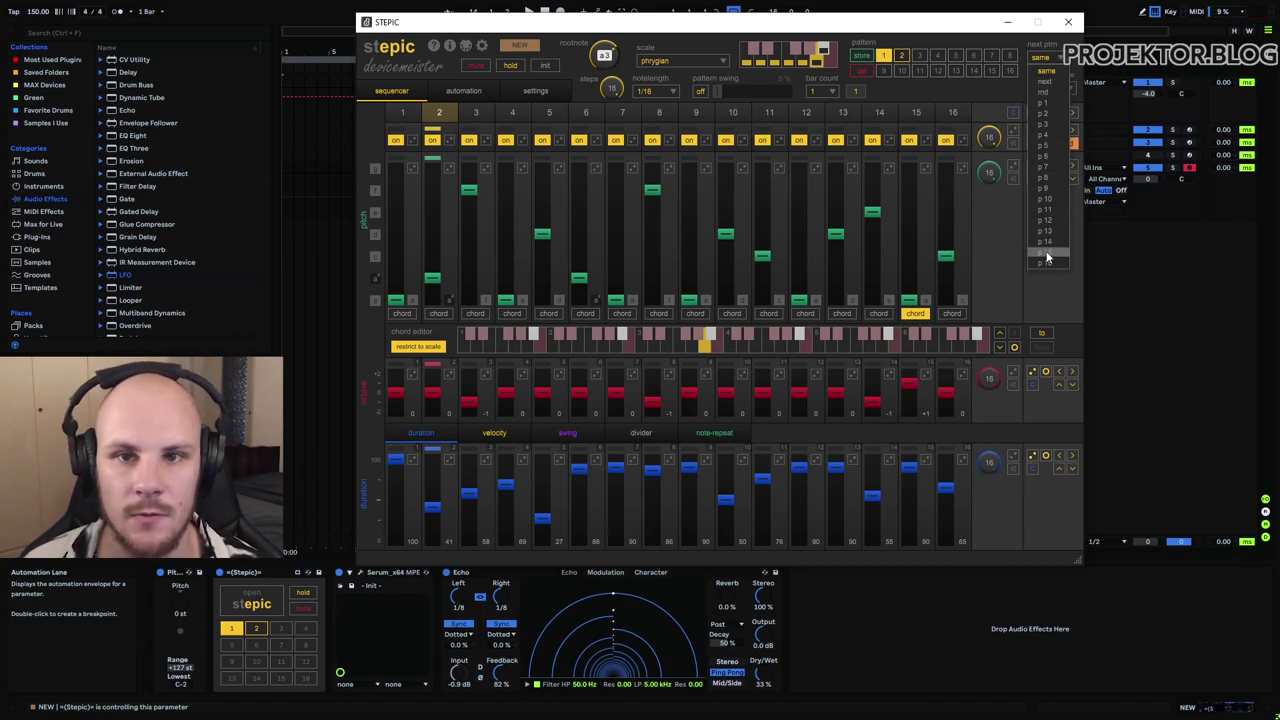
pyautogui.click(1054, 112)
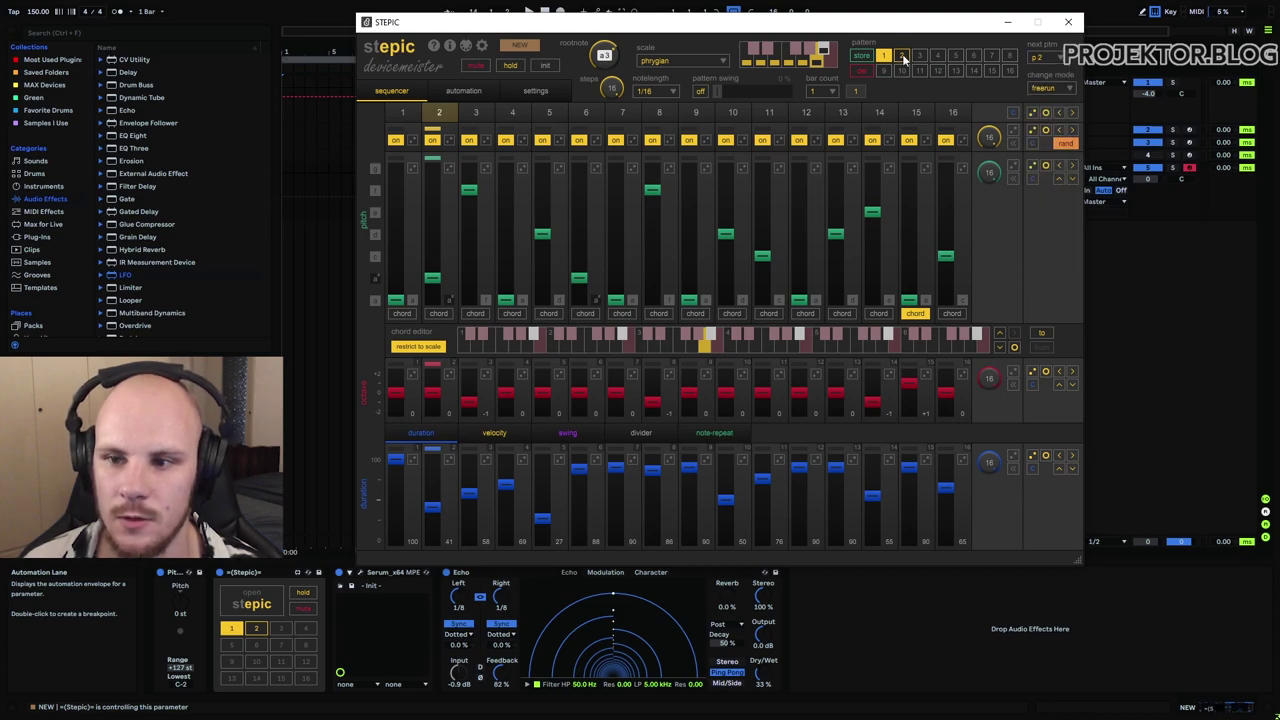
pyautogui.click(1053, 57)
pyautogui.click(1050, 101)
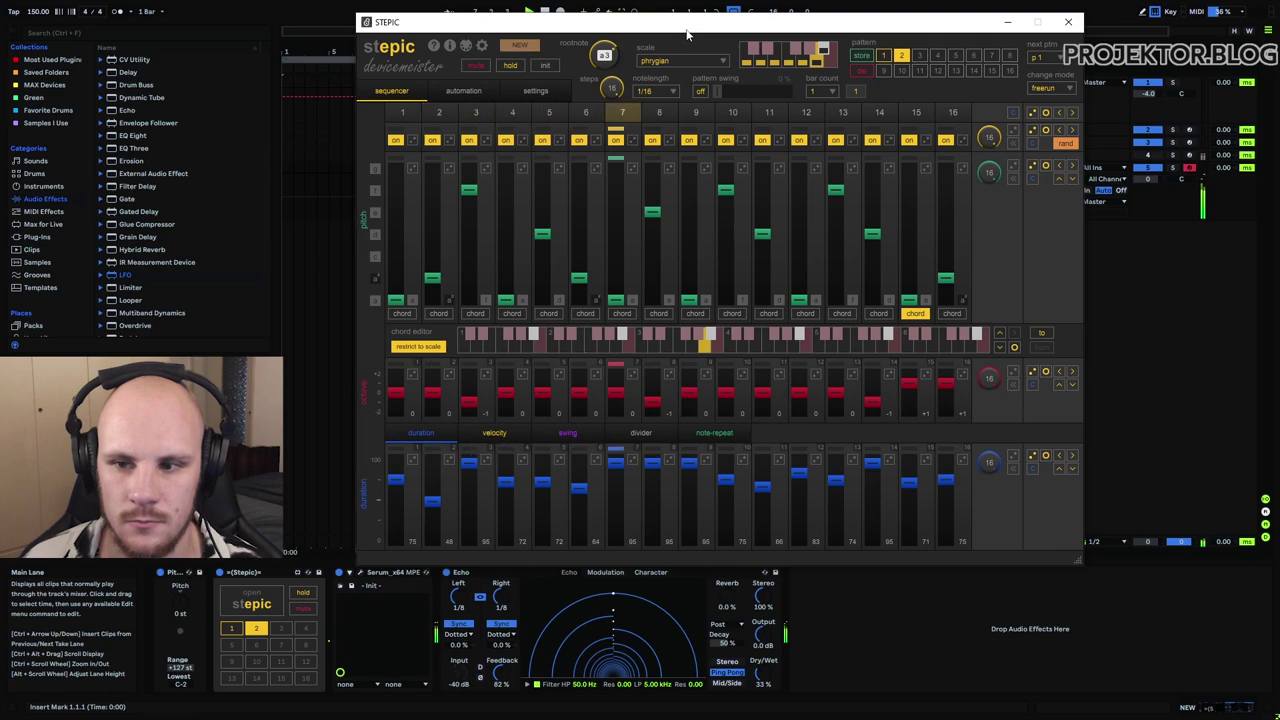
pyautogui.press('space')
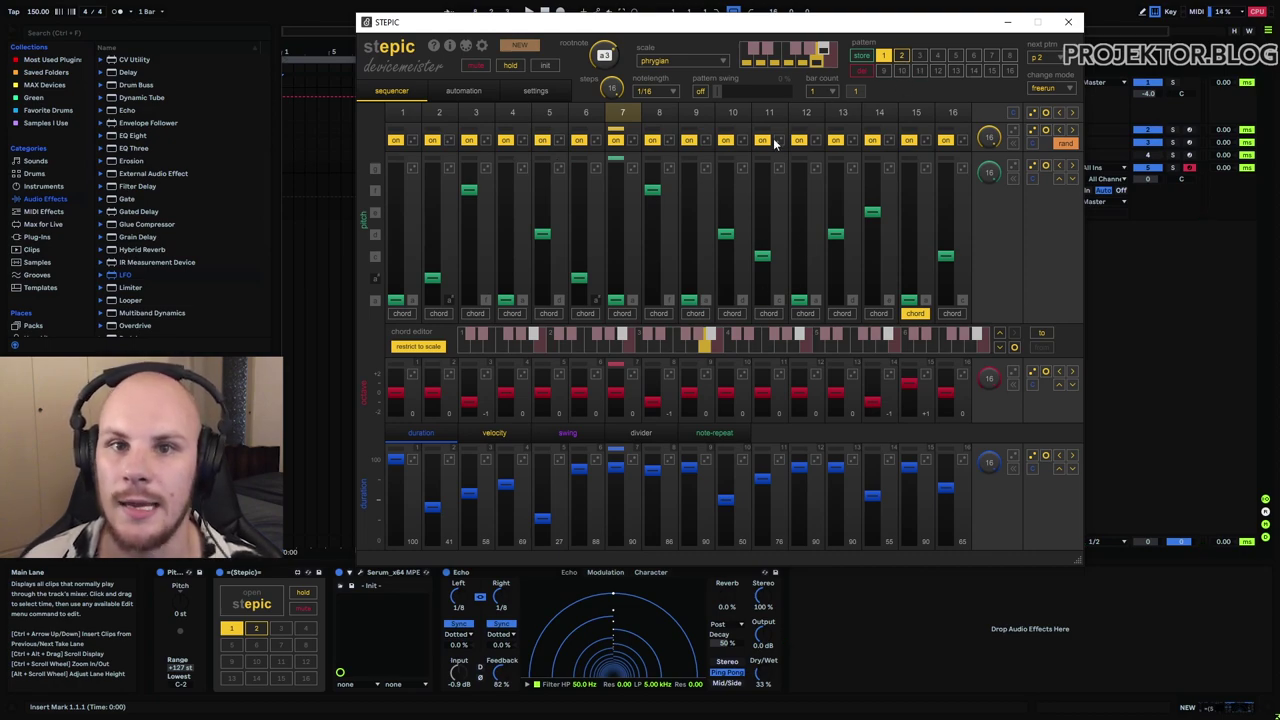
# - Select pattern 2, enable hold so that it keeps looping, and start playback
pyautogui.click(901, 56)
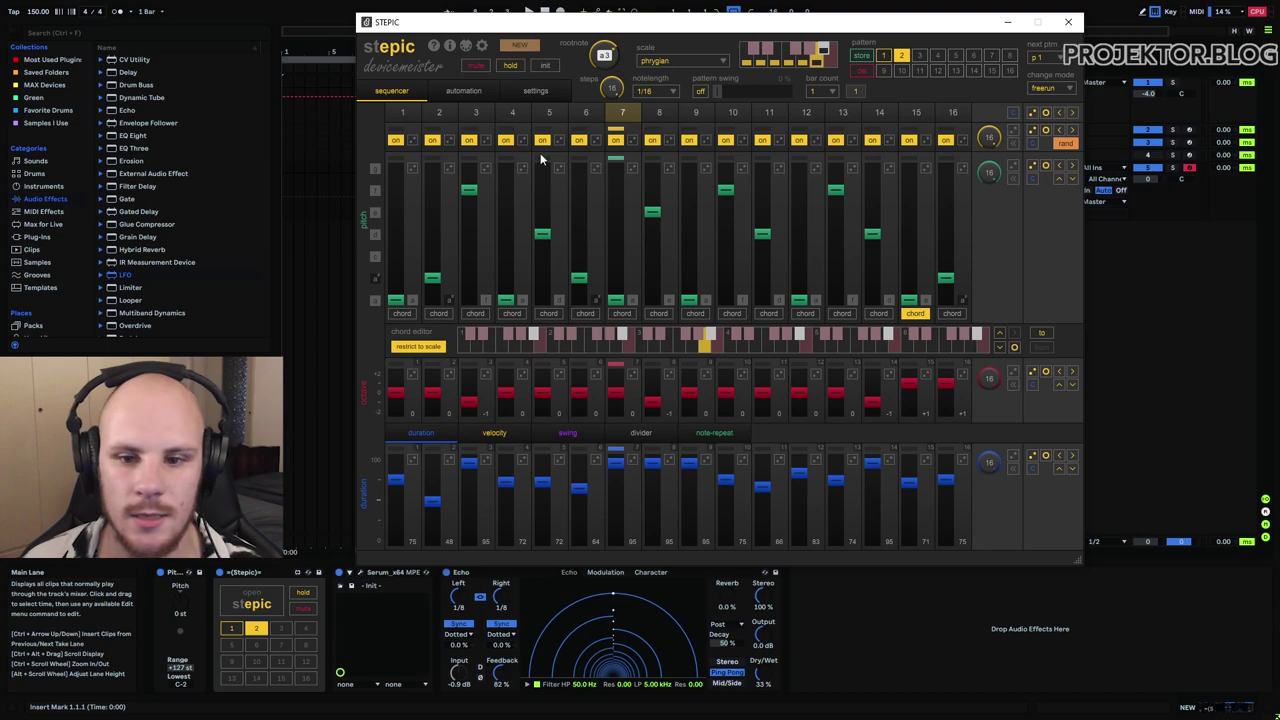
pyautogui.click(512, 65)
pyautogui.press('space')
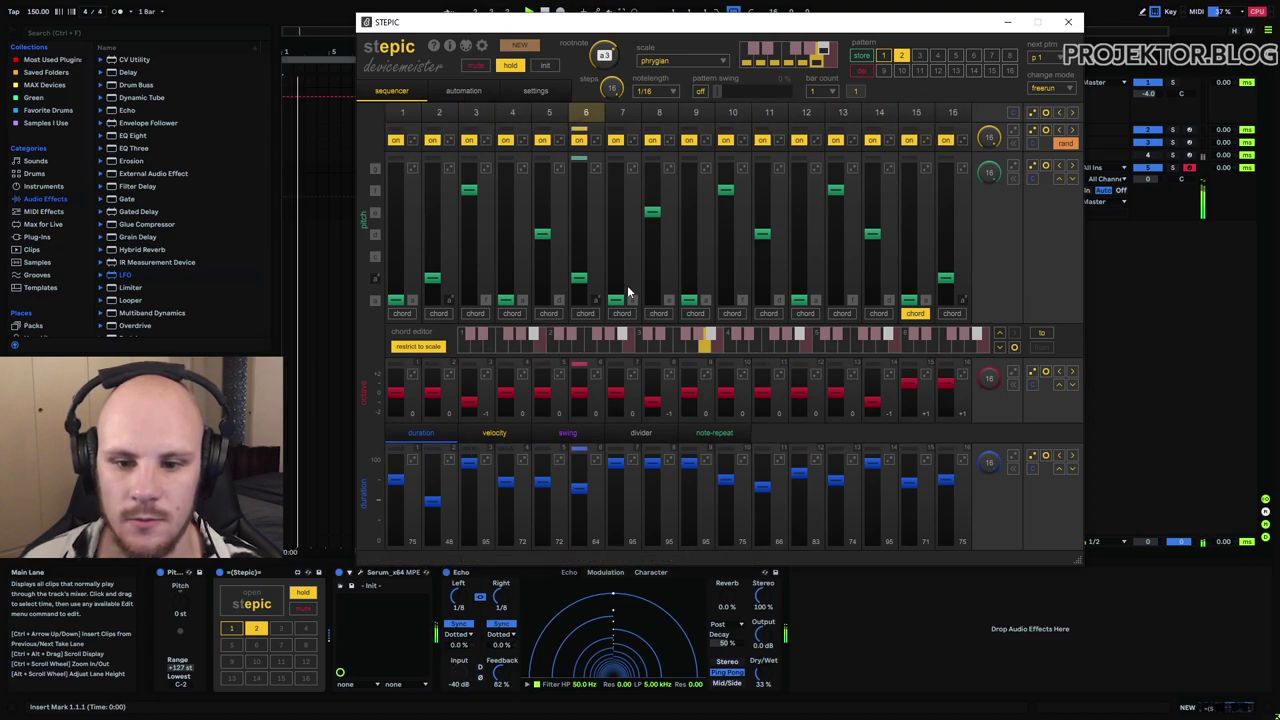
# - Raise the pitches of steps 6, 7, 9 and 16 in pattern 2, lower steps 10 and 11, and release hold before returning to pattern 1
pyautogui.moveTo(622, 294); pyautogui.dragTo(614, 260)
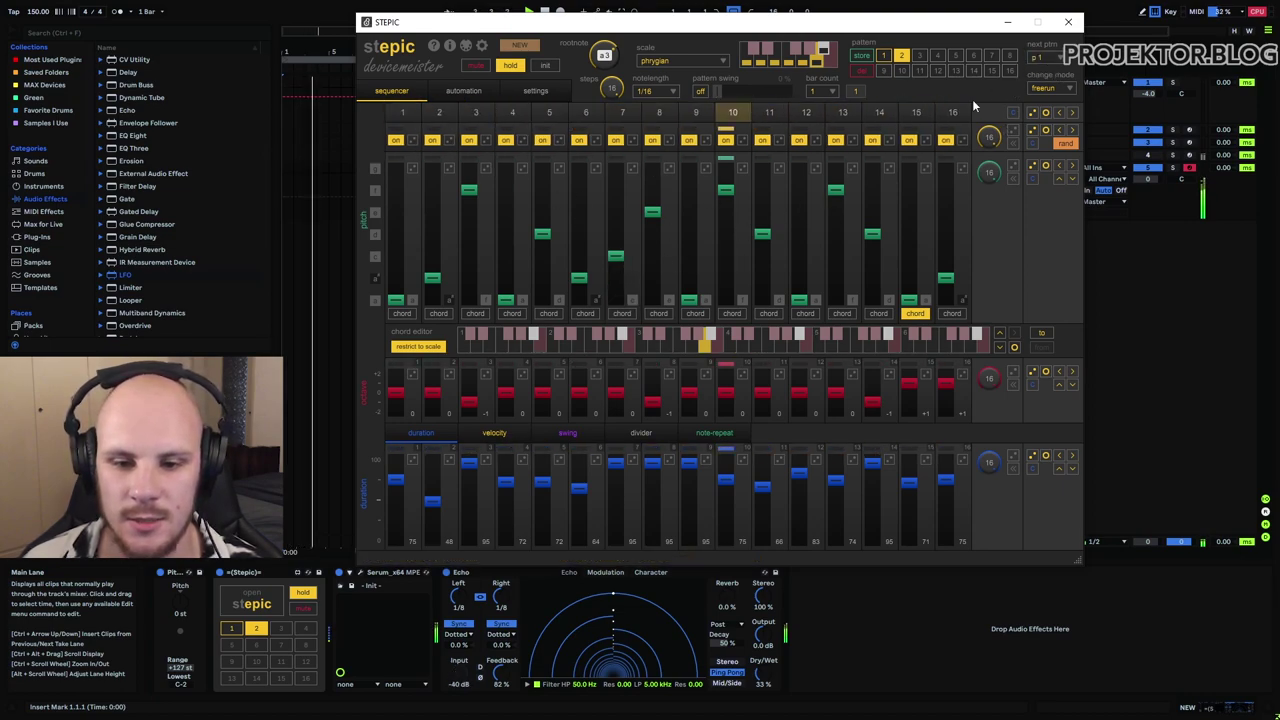
pyautogui.moveTo(614, 256); pyautogui.dragTo(615, 190)
pyautogui.moveTo(577, 279); pyautogui.dragTo(590, 190)
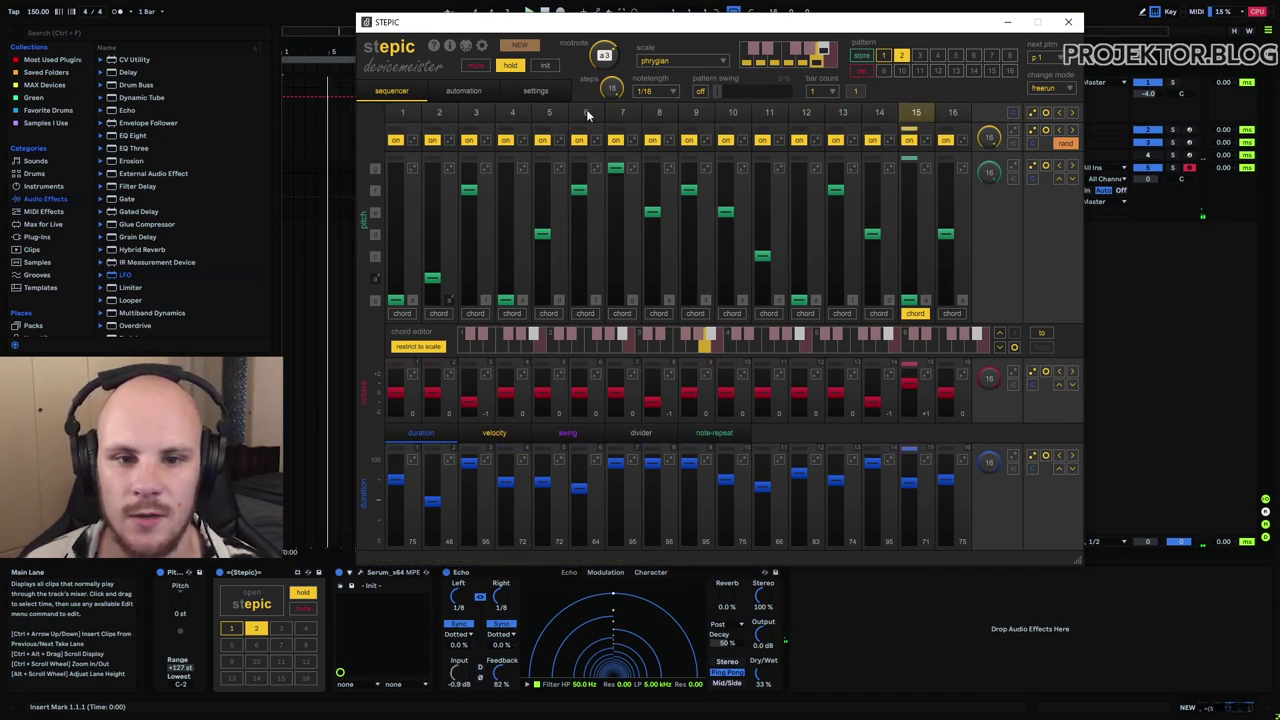
pyautogui.click(504, 68)
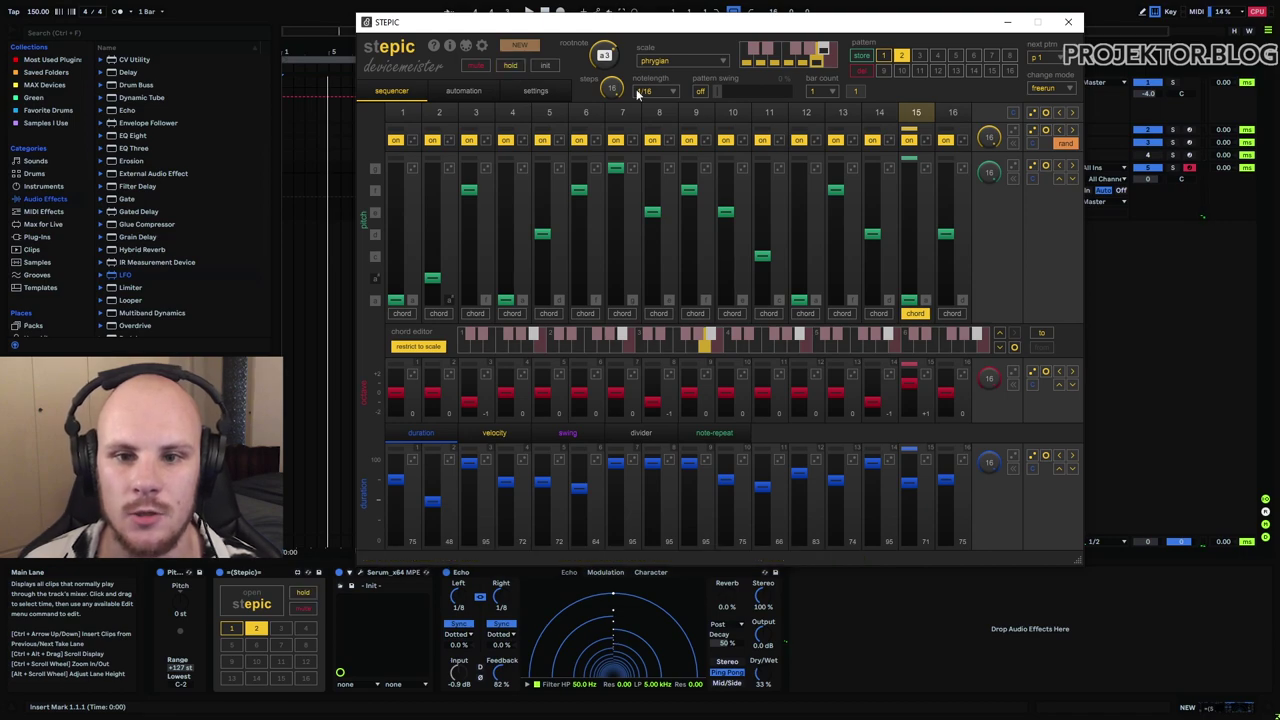
pyautogui.click(886, 55)
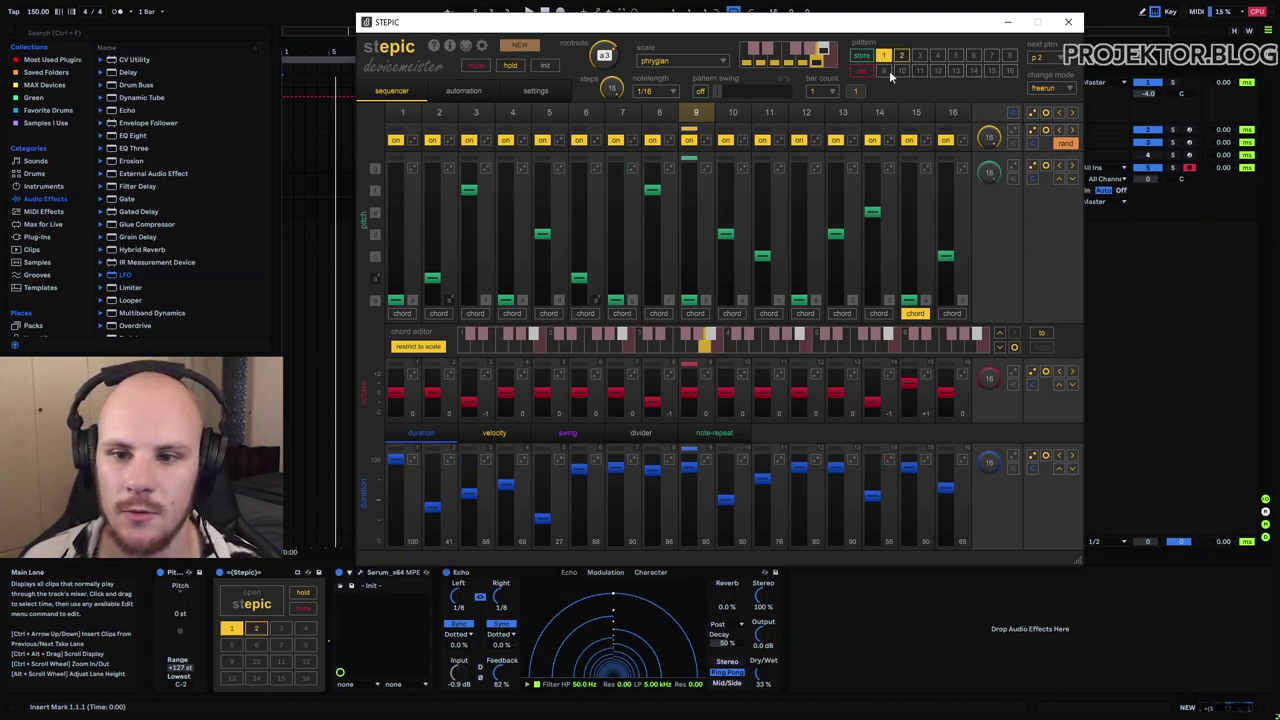
# - Set pattern 1's bar count to 3 and check it against pattern 2's settings
pyautogui.click(830, 91)
pyautogui.click(819, 126)
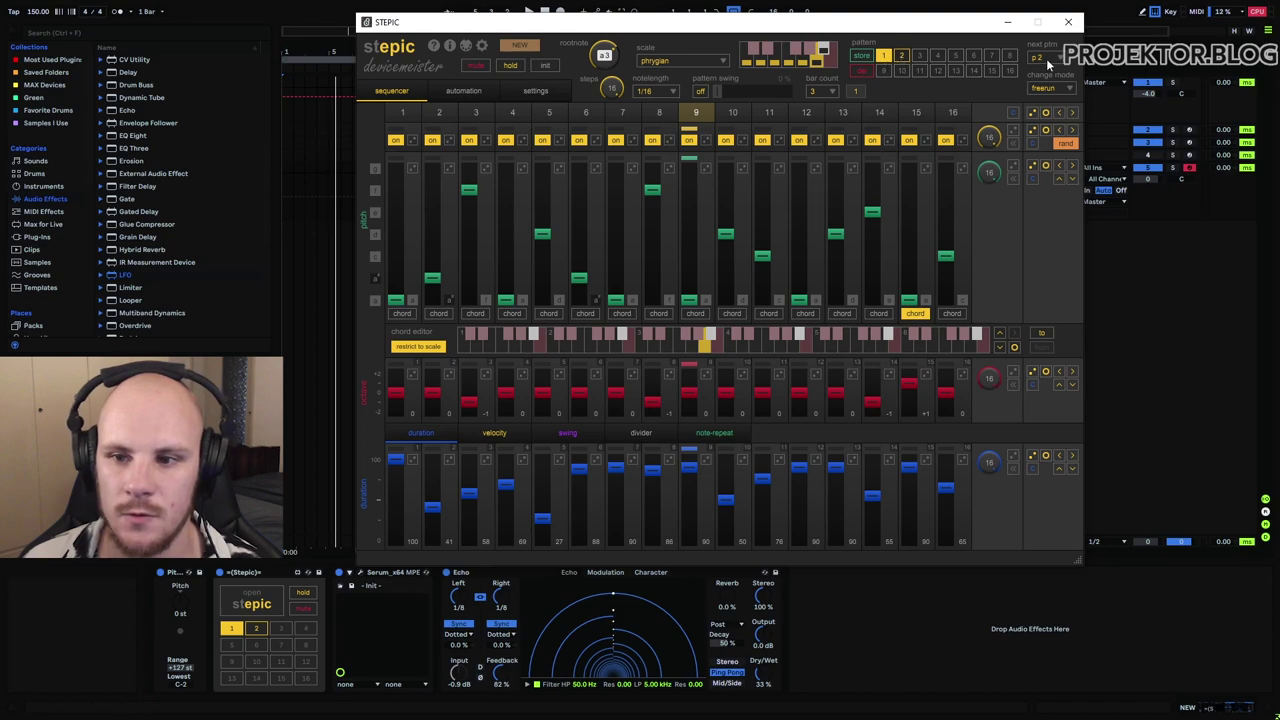
pyautogui.click(902, 56)
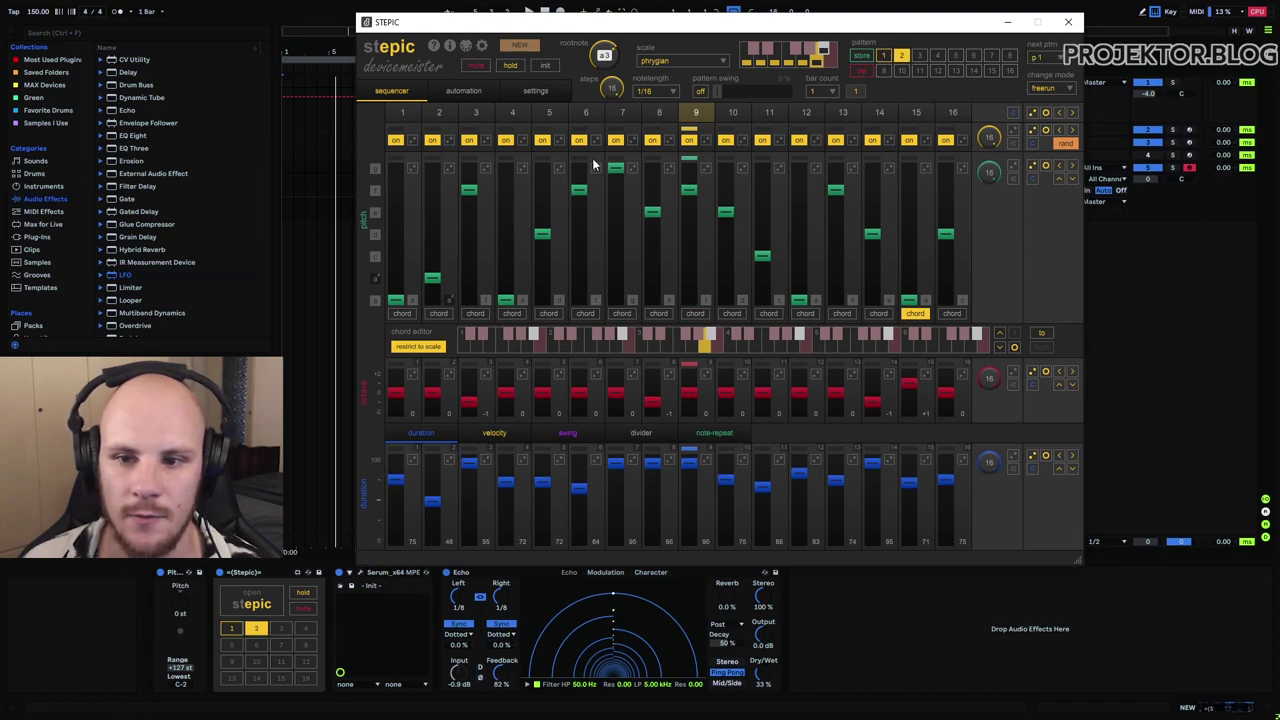
pyautogui.click(884, 56)
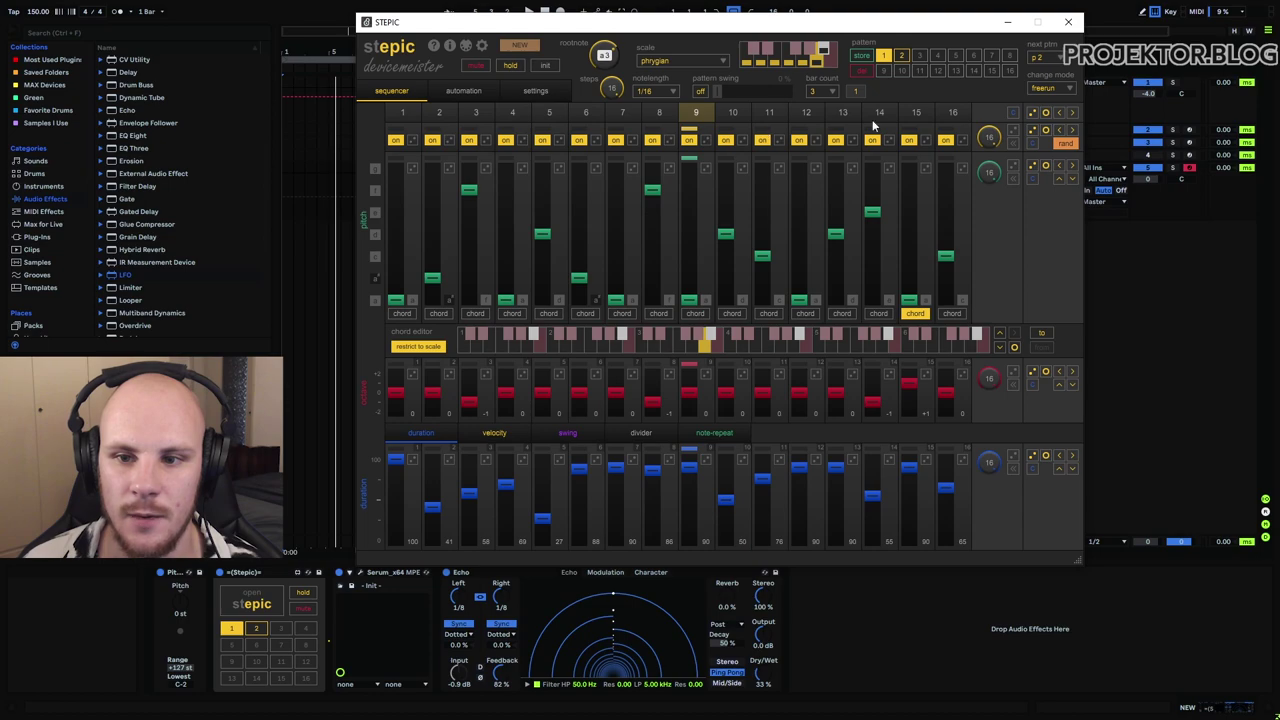
# - Raise all step velocities of pattern 2 together and close the Stepic window
pyautogui.click(1057, 469)
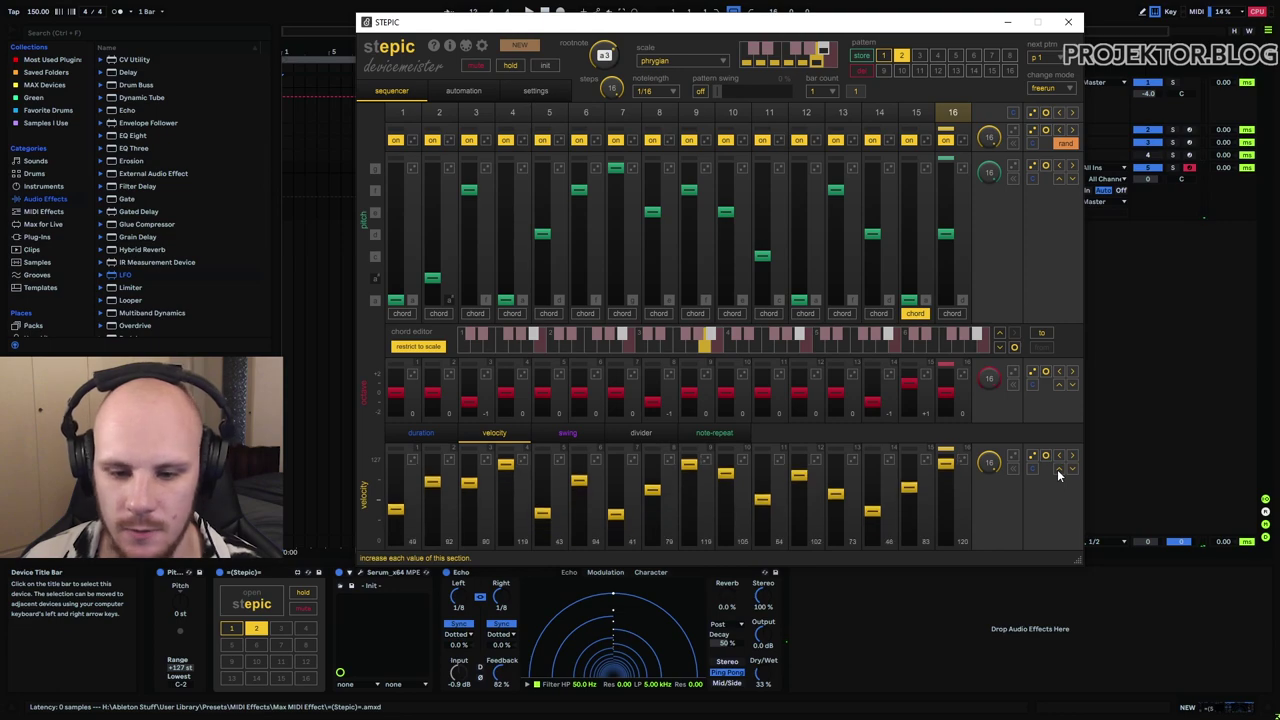
pyautogui.click(1057, 469)
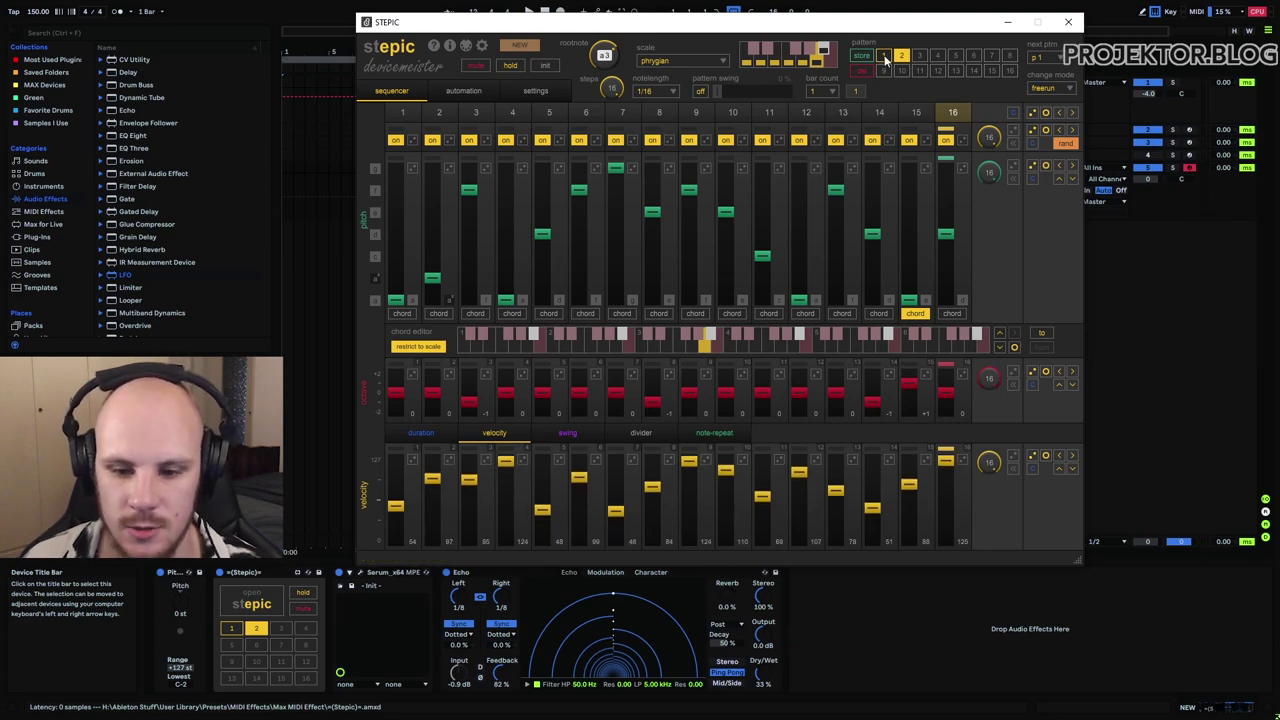
pyautogui.click(1068, 21)
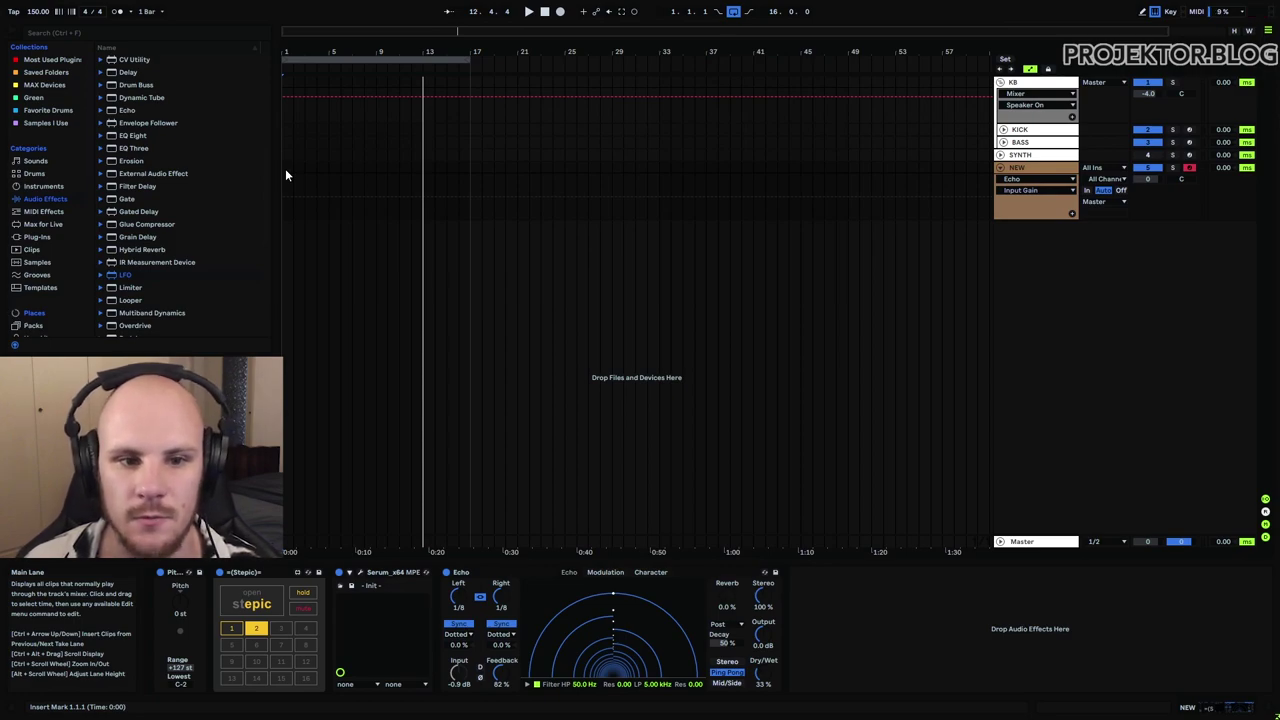
# - Automate Stepic's Mute on the NEW track to switch on at bar 9 and off again at bar 13
pyautogui.press('space')
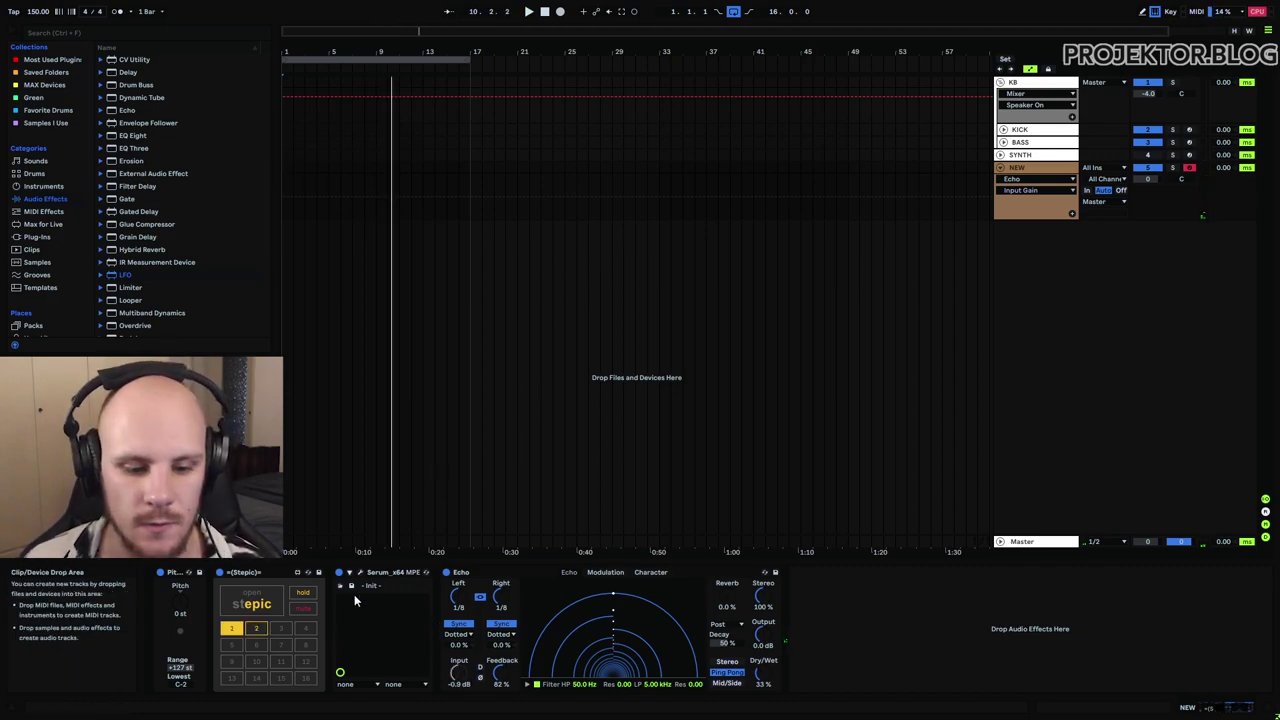
pyautogui.click(307, 611)
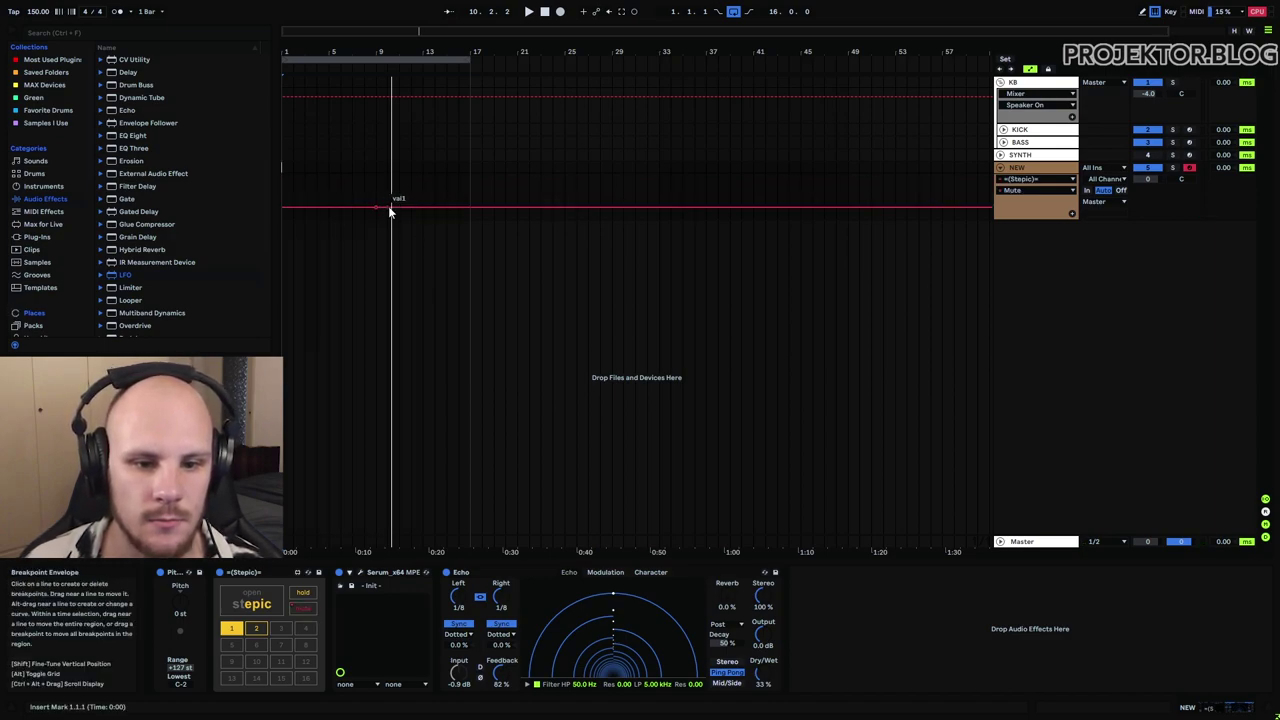
pyautogui.moveTo(390, 209); pyautogui.dragTo(449, 169)
pyautogui.click(378, 170)
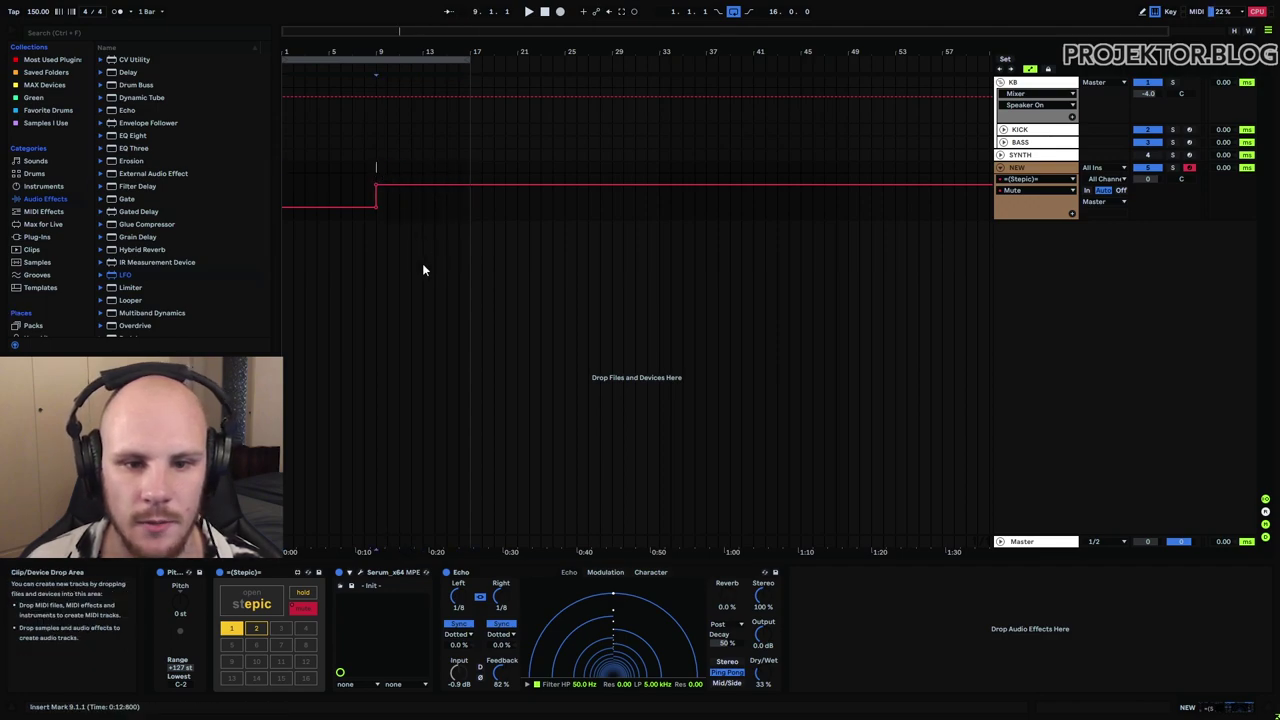
pyautogui.click(390, 170)
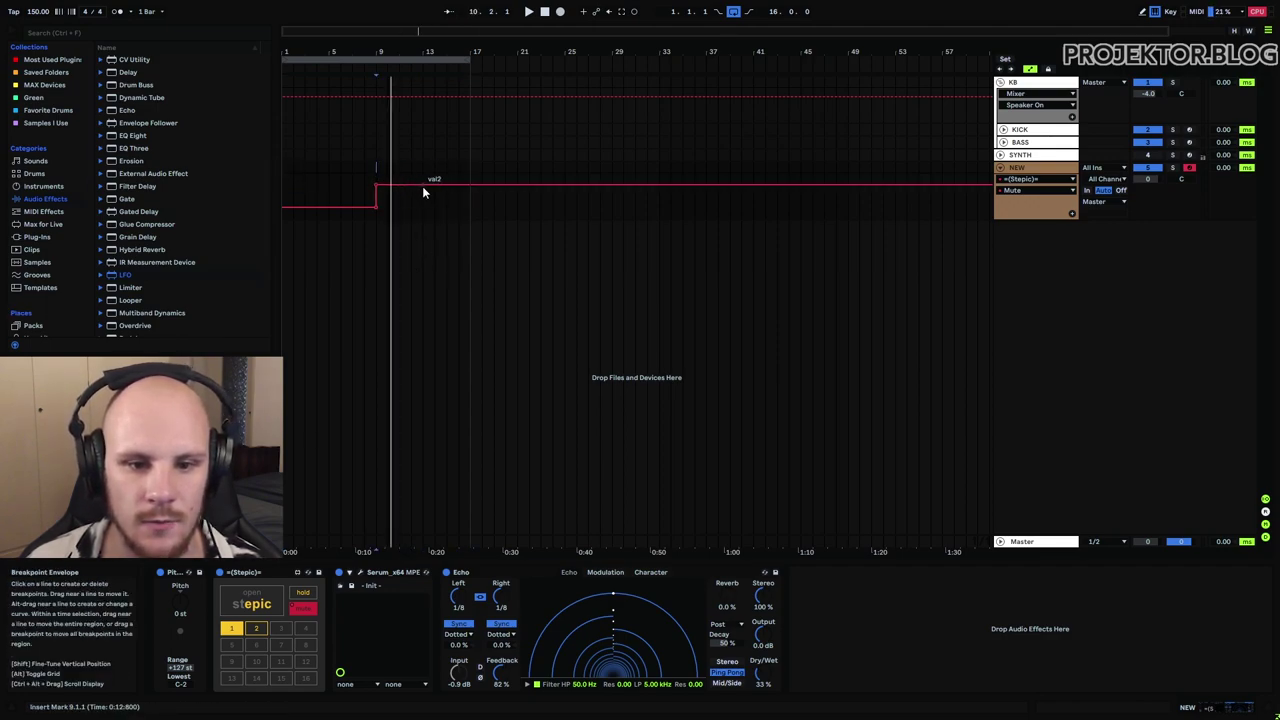
pyautogui.moveTo(422, 186); pyautogui.dragTo(422, 209)
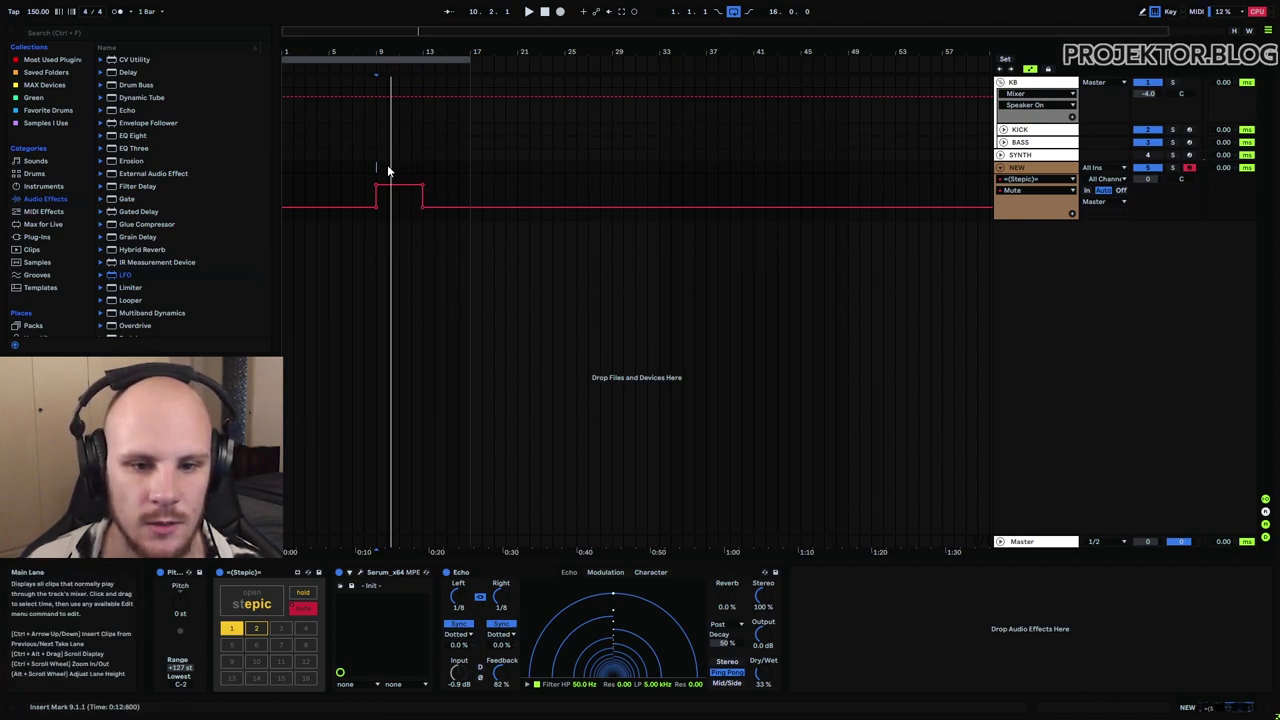
# - Play from bar 11 through the muted section, and mark bar 2 and bar 4 on the NEW track
pyautogui.click(400, 196)
pyautogui.press('space')
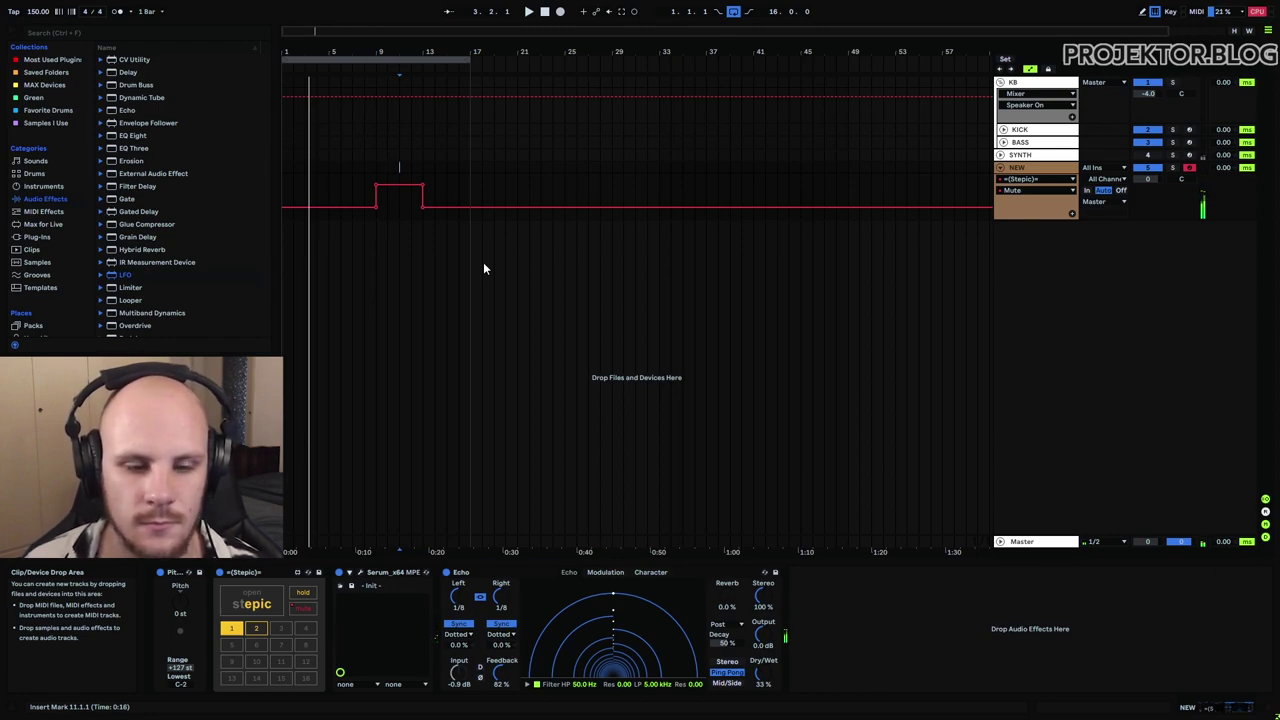
pyautogui.click(294, 171)
pyautogui.moveTo(294, 168); pyautogui.dragTo(300, 170)
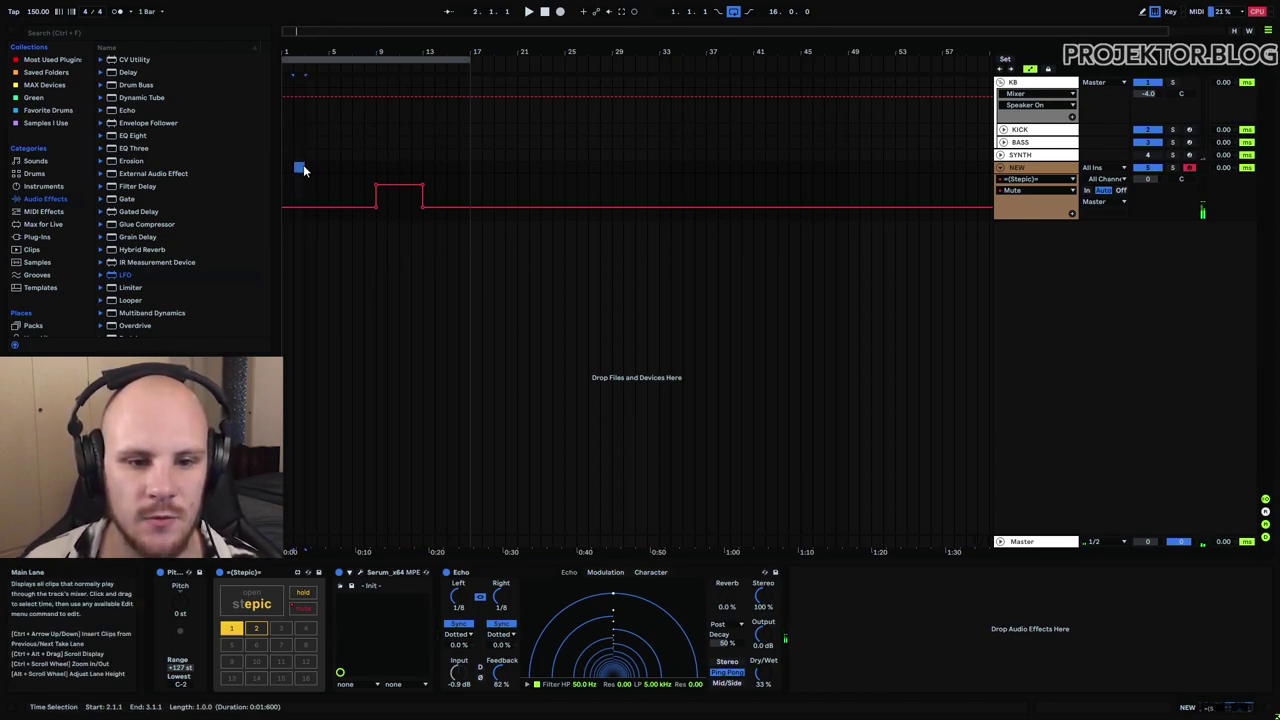
pyautogui.click(320, 170)
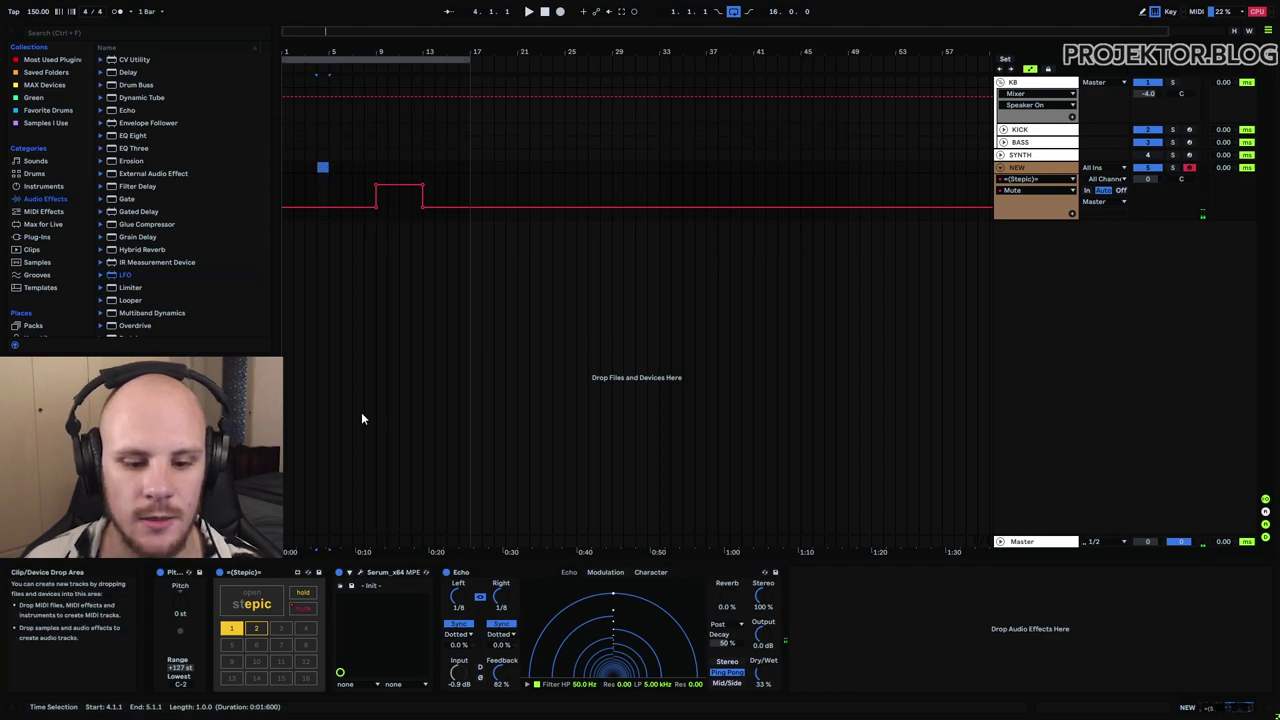
# - Set pattern 1's change mode to retrigger in Stepic and close its window
pyautogui.click(272, 602)
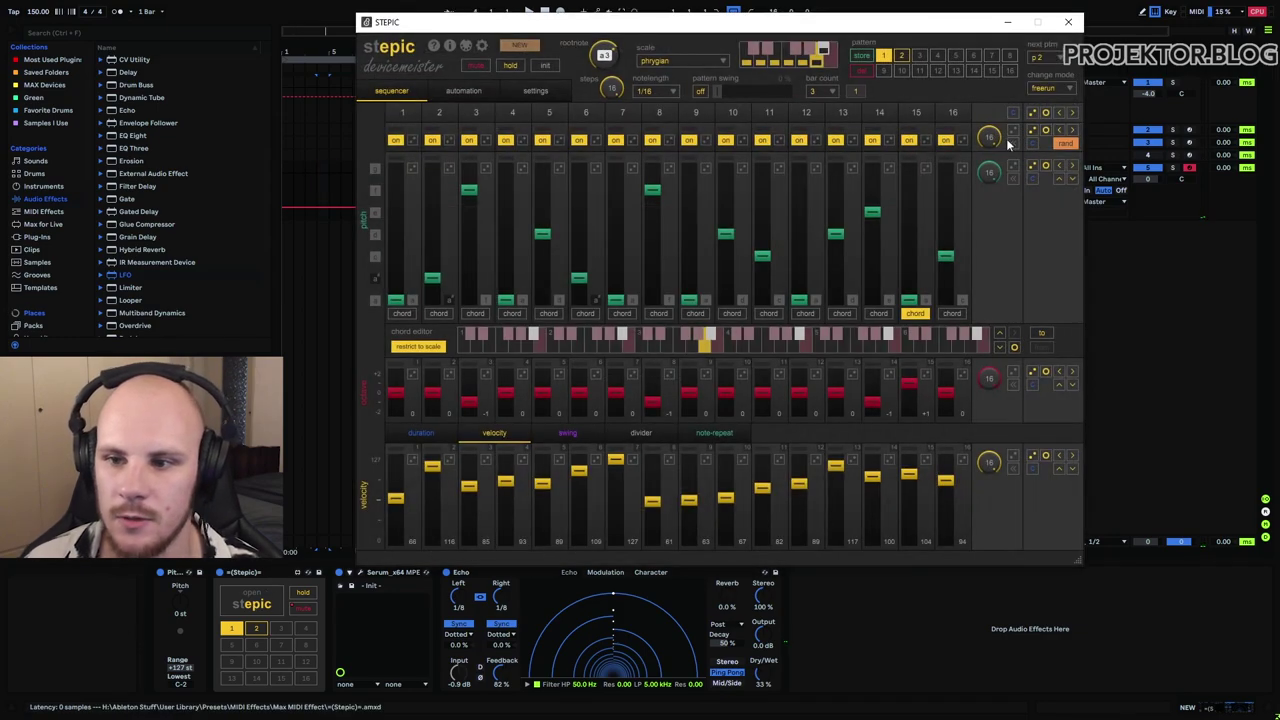
pyautogui.click(1047, 89)
pyautogui.click(1047, 110)
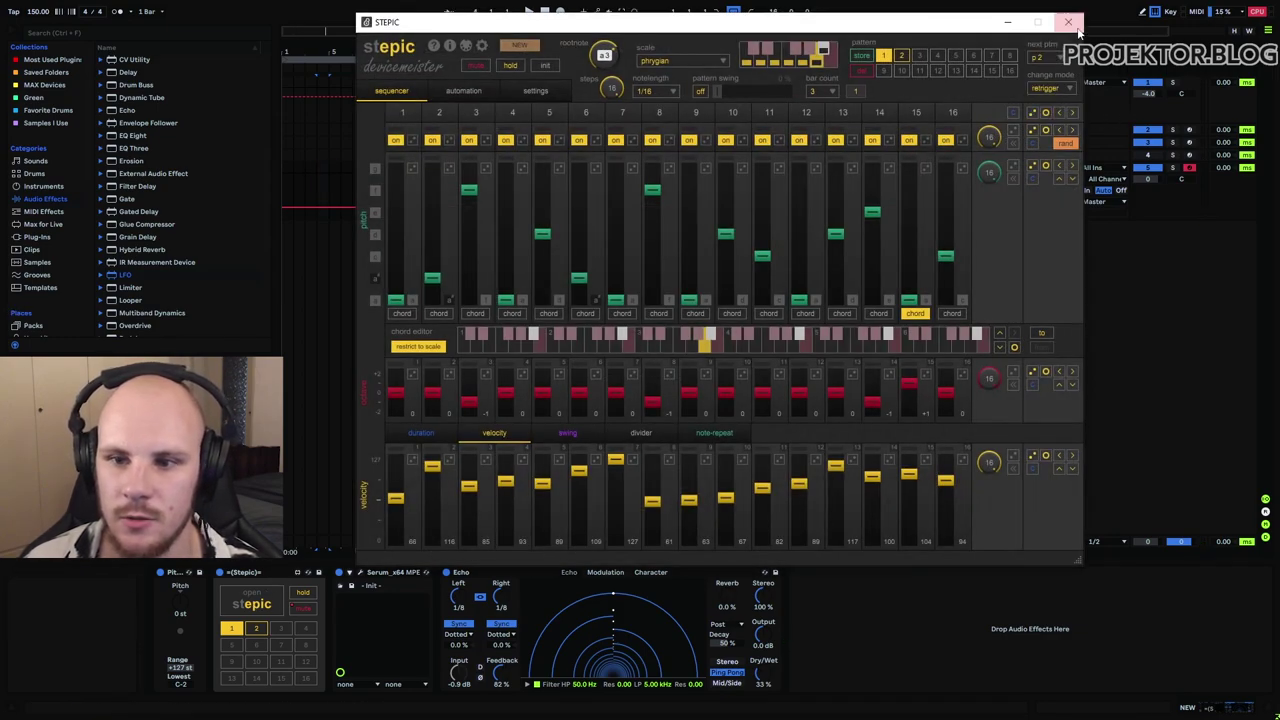
pyautogui.click(1070, 22)
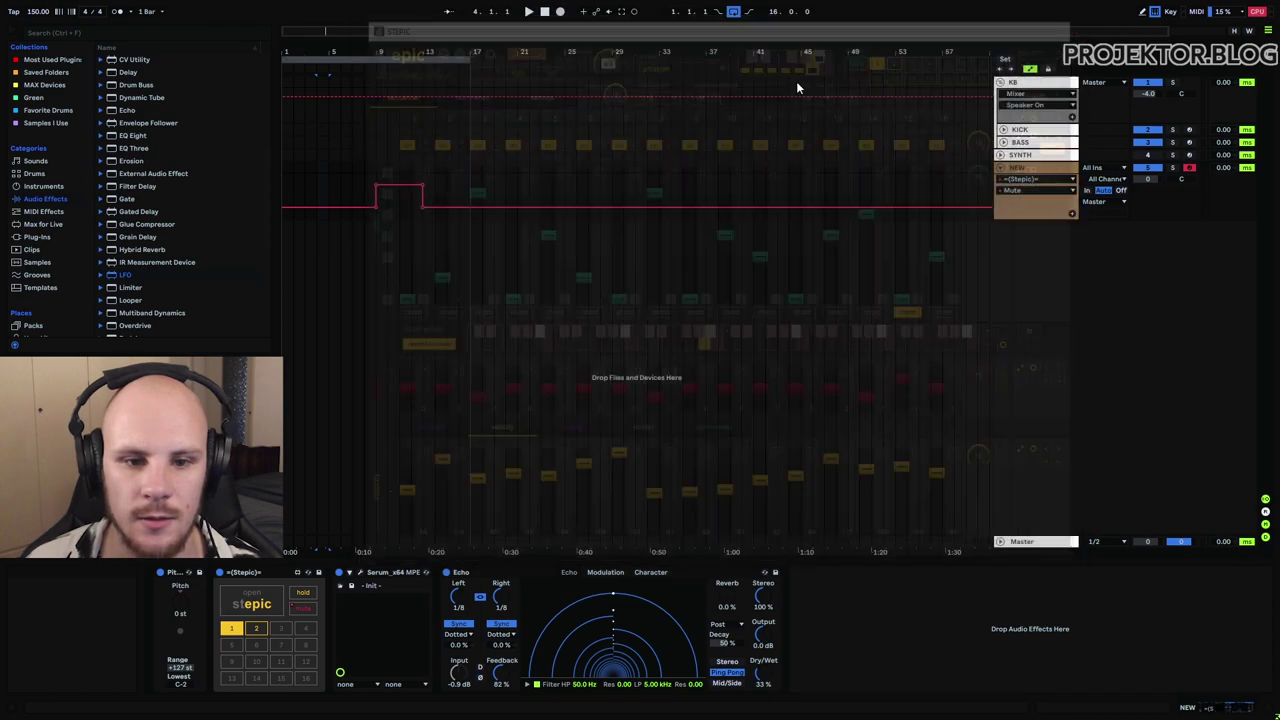
# - Play the NEW track from bar 11 and from bar 9 to check how the patterns restart after the mute
pyautogui.click(401, 173)
pyautogui.press('space')
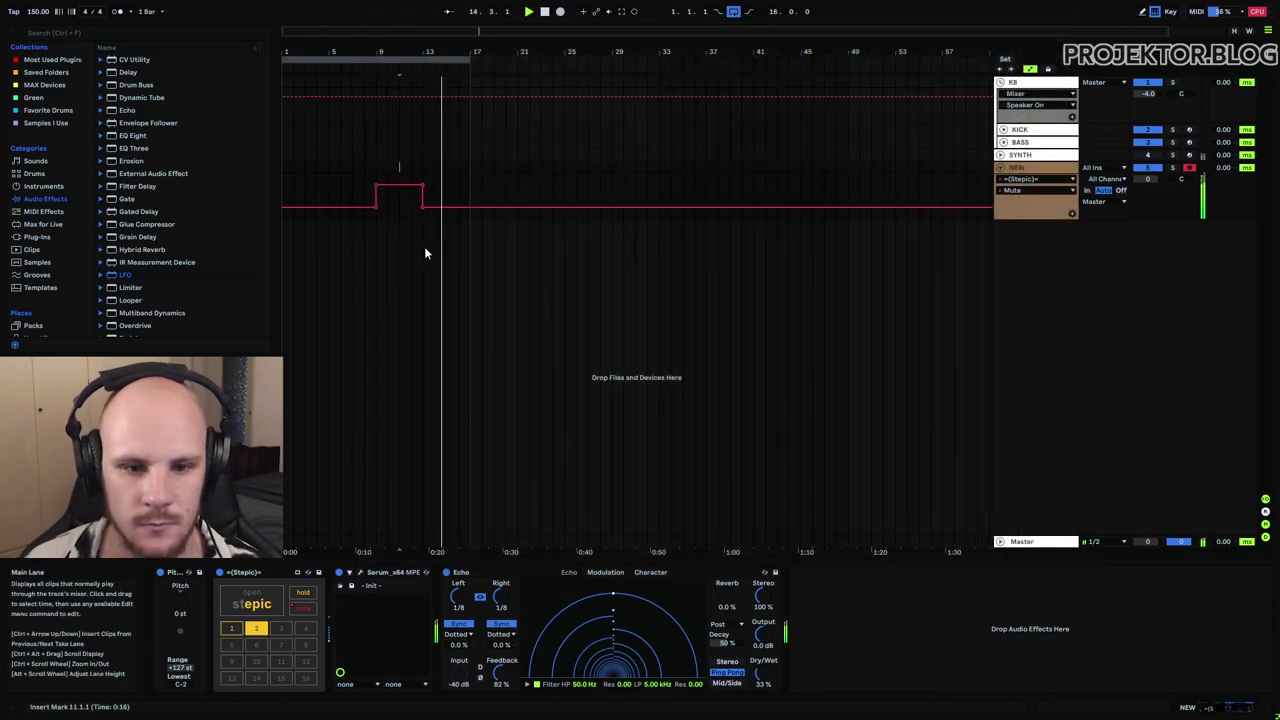
pyautogui.click(426, 170)
pyautogui.press('space')
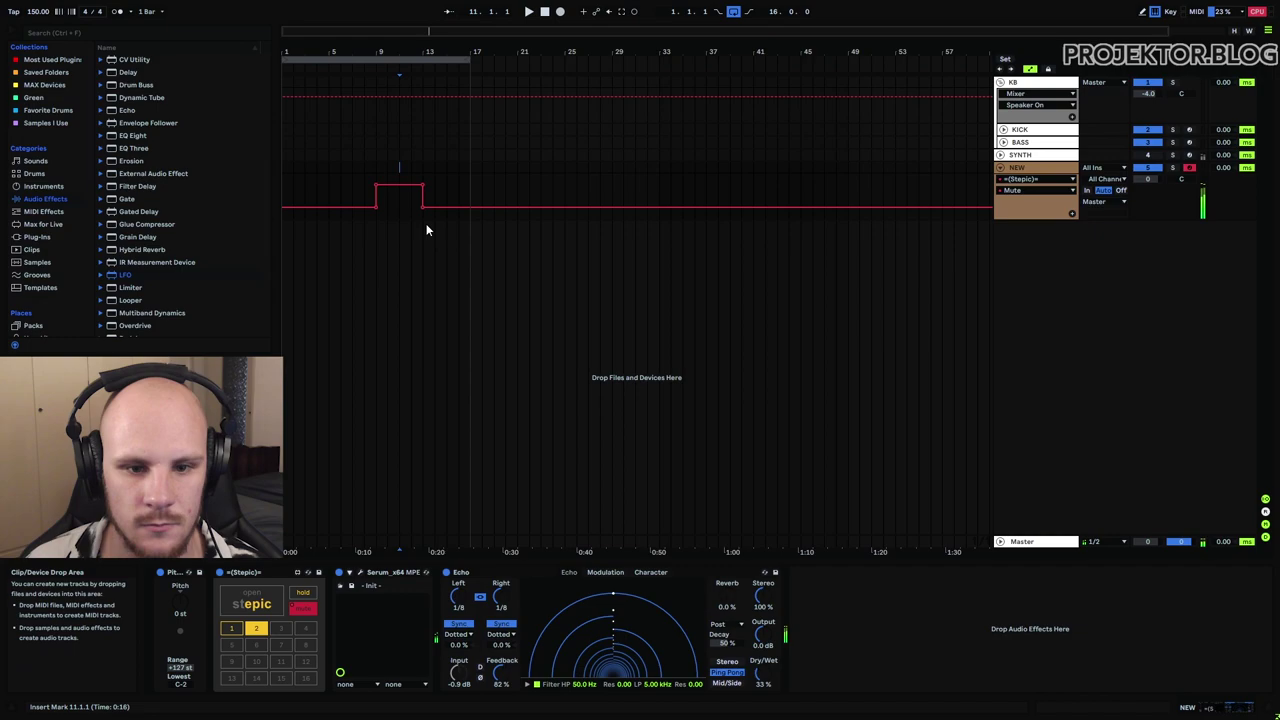
pyautogui.click(399, 166)
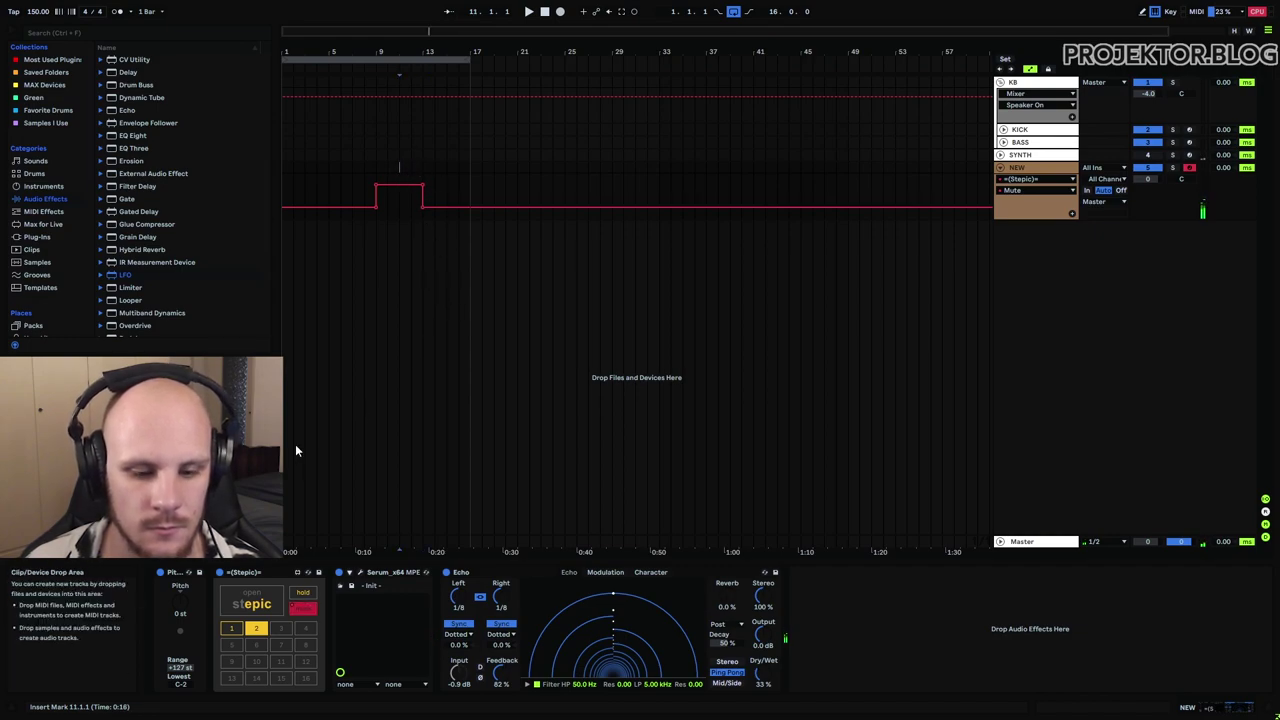
pyautogui.click(379, 166)
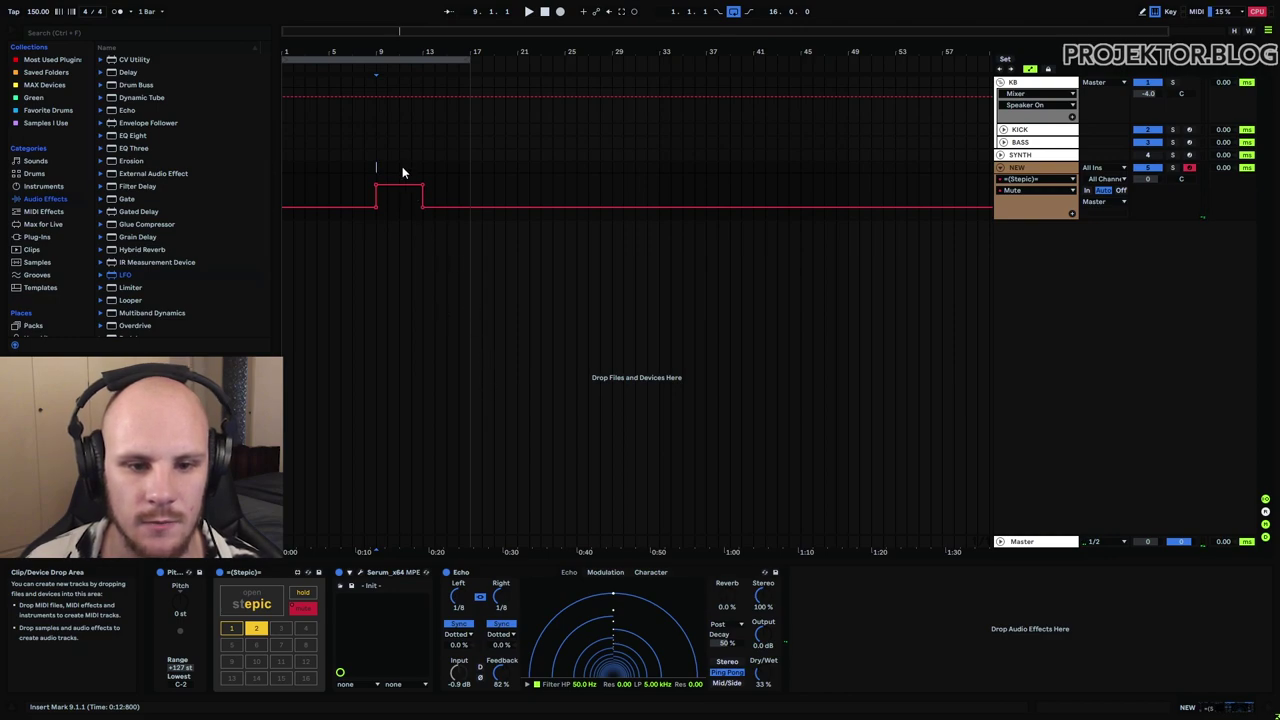
pyautogui.press('space')
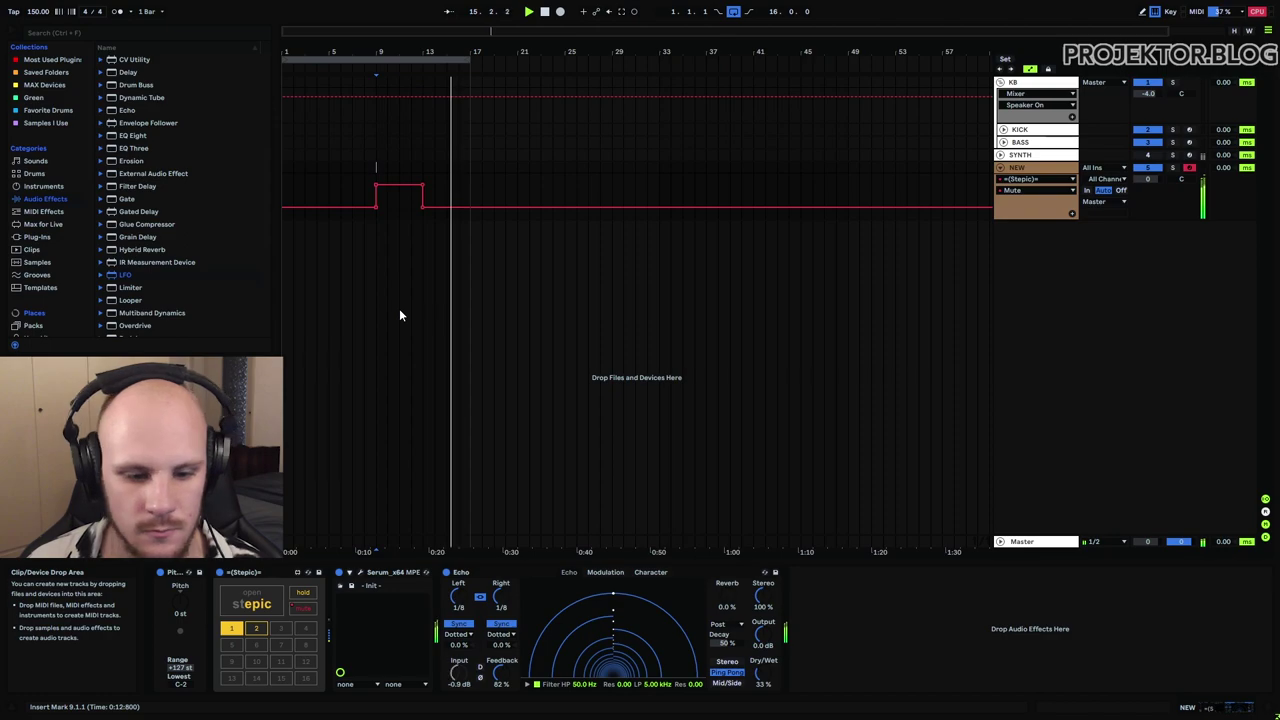
pyautogui.press('space')
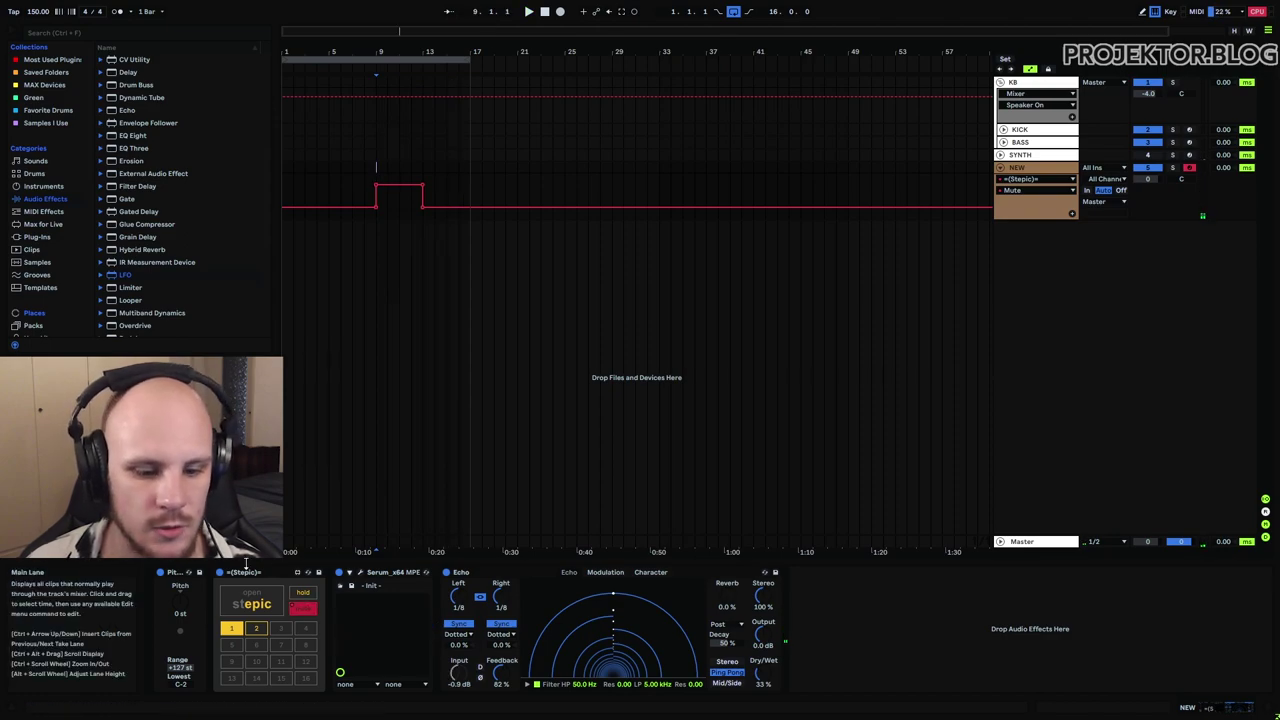
# - Show Stepic's ptr1 automation lane on the NEW track and review pattern 1's change mode and bar count
pyautogui.click(231, 628)
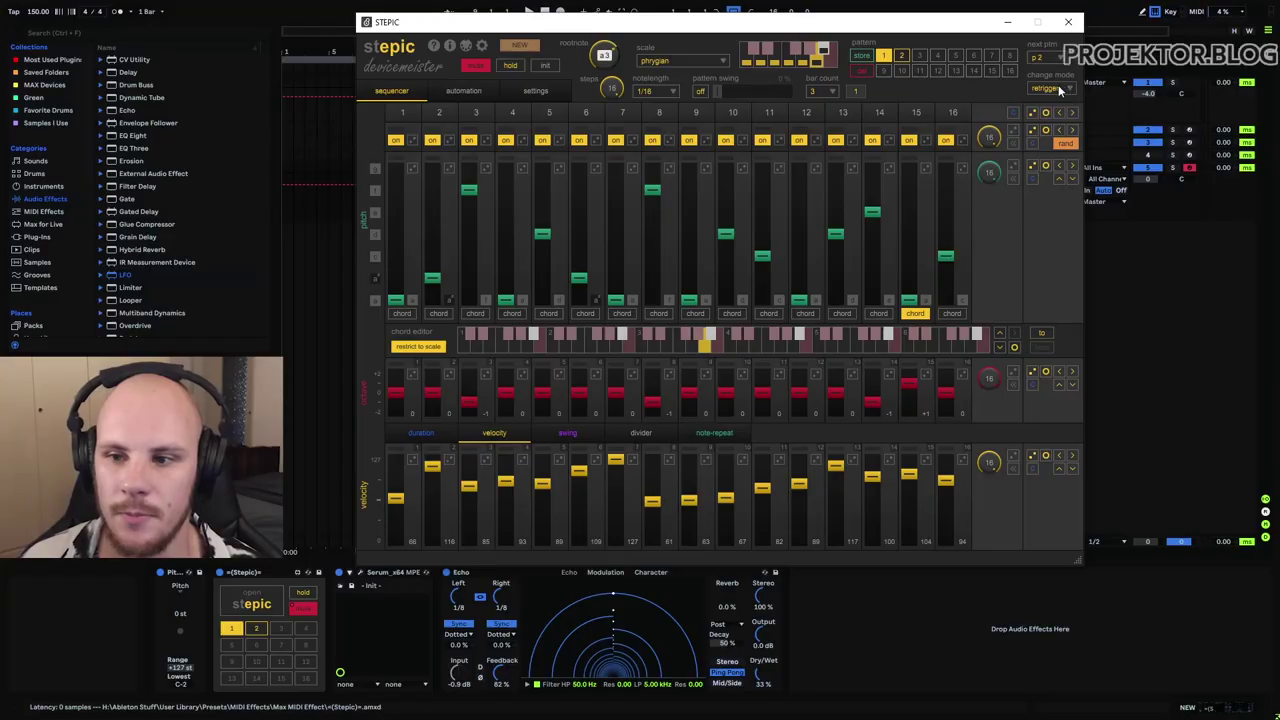
pyautogui.click(1068, 21)
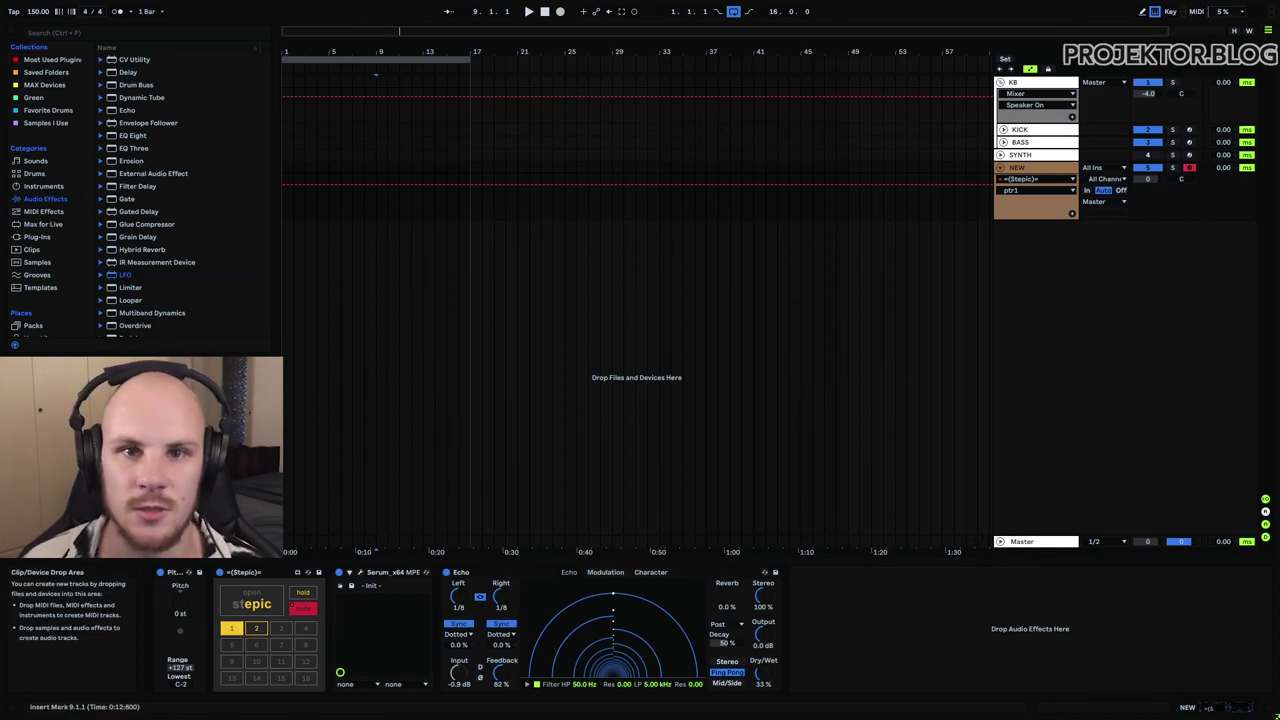
pyautogui.click(291, 607)
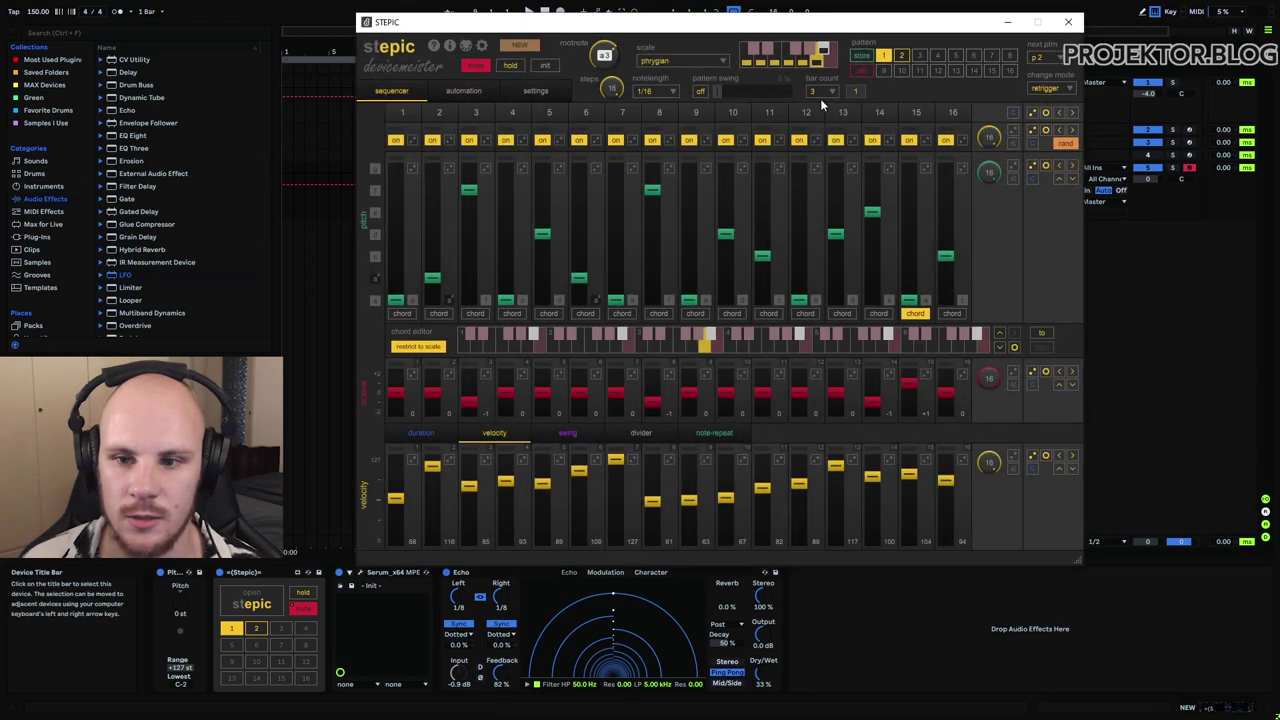
pyautogui.click(1068, 21)
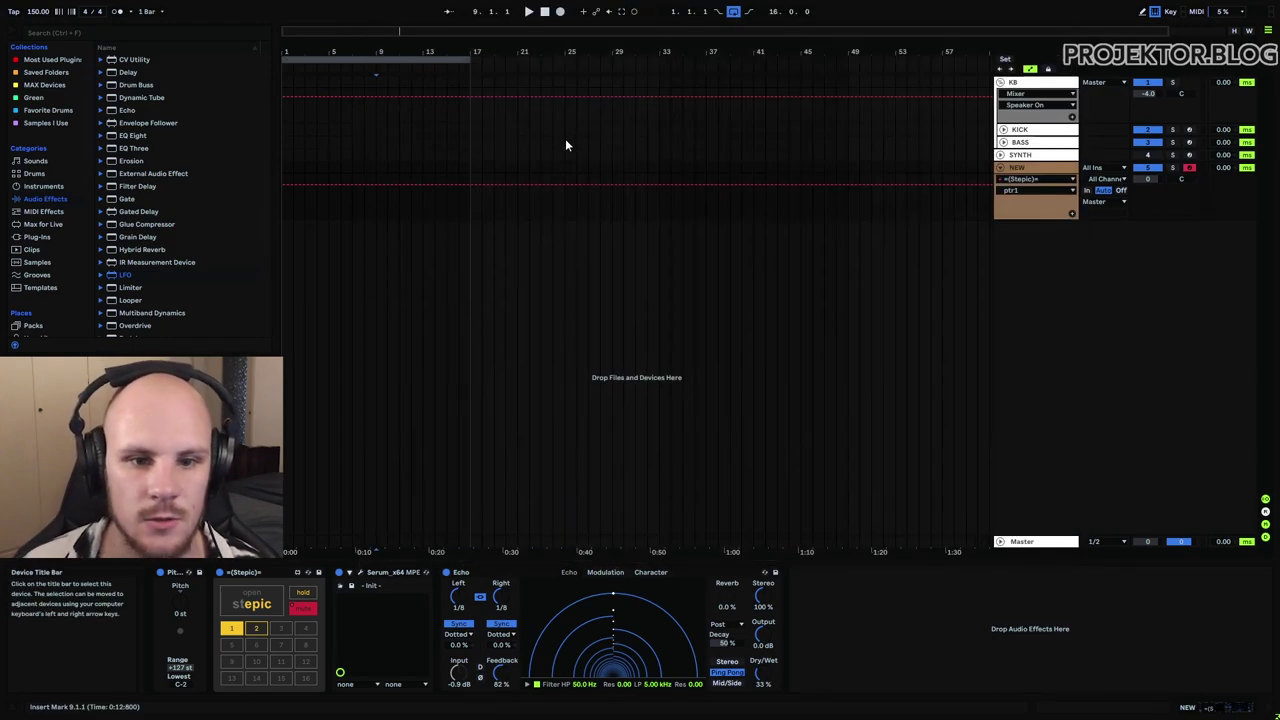
# - Mark bars 13 to 16 on the NEW track and review the Stepic sequencer before closing its window
pyautogui.click(422, 166)
pyautogui.moveTo(421, 169); pyautogui.dragTo(448, 168)
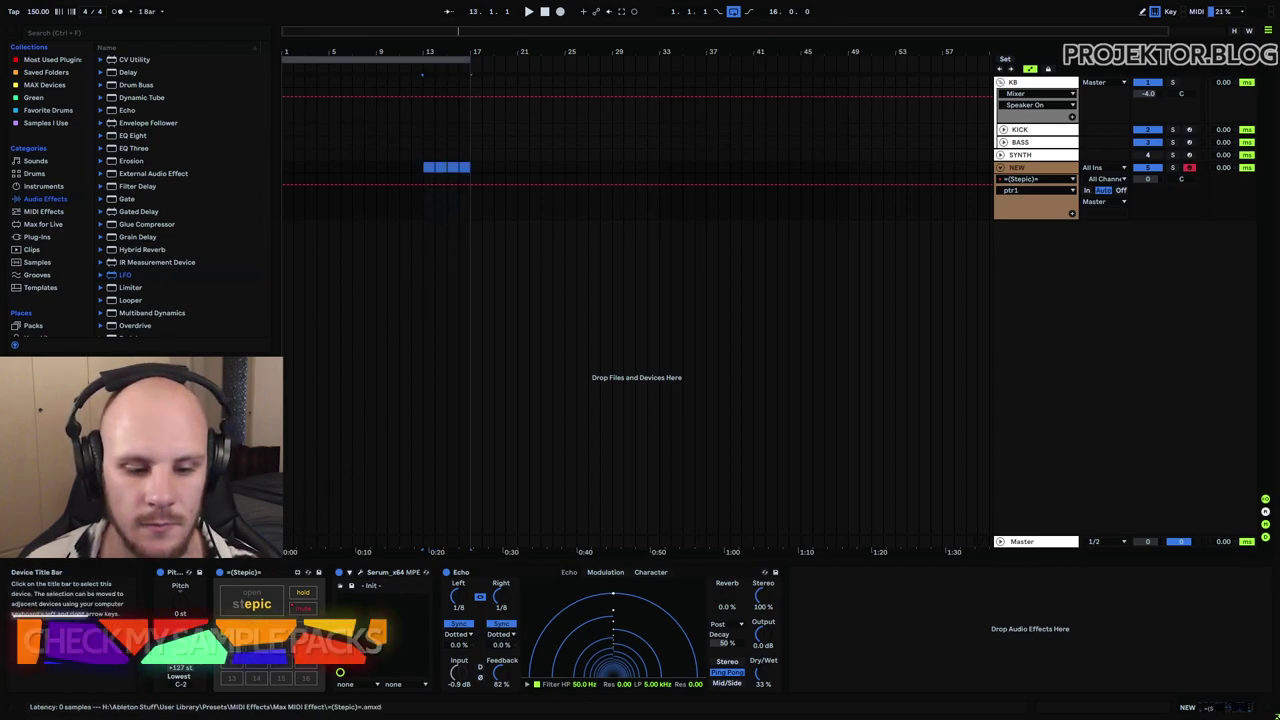
pyautogui.click(502, 546)
pyautogui.hotkey('ctrl', 'alt', 'p')
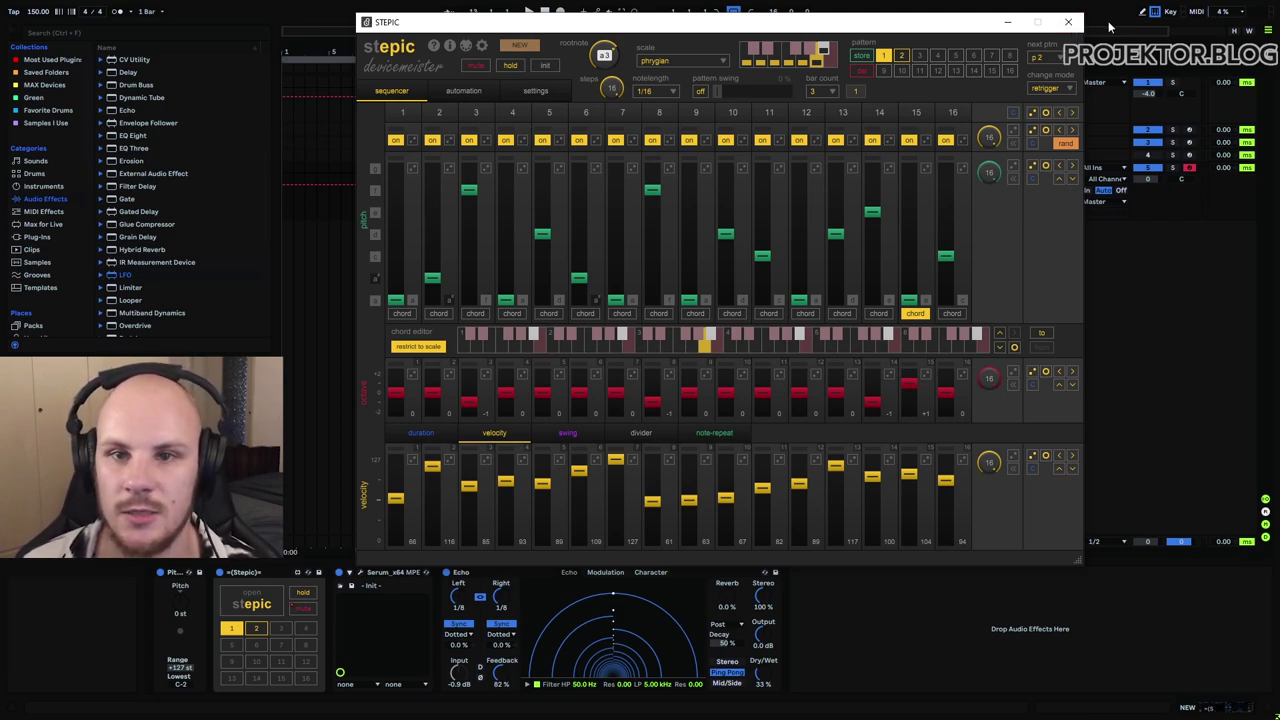
pyautogui.click(1070, 22)
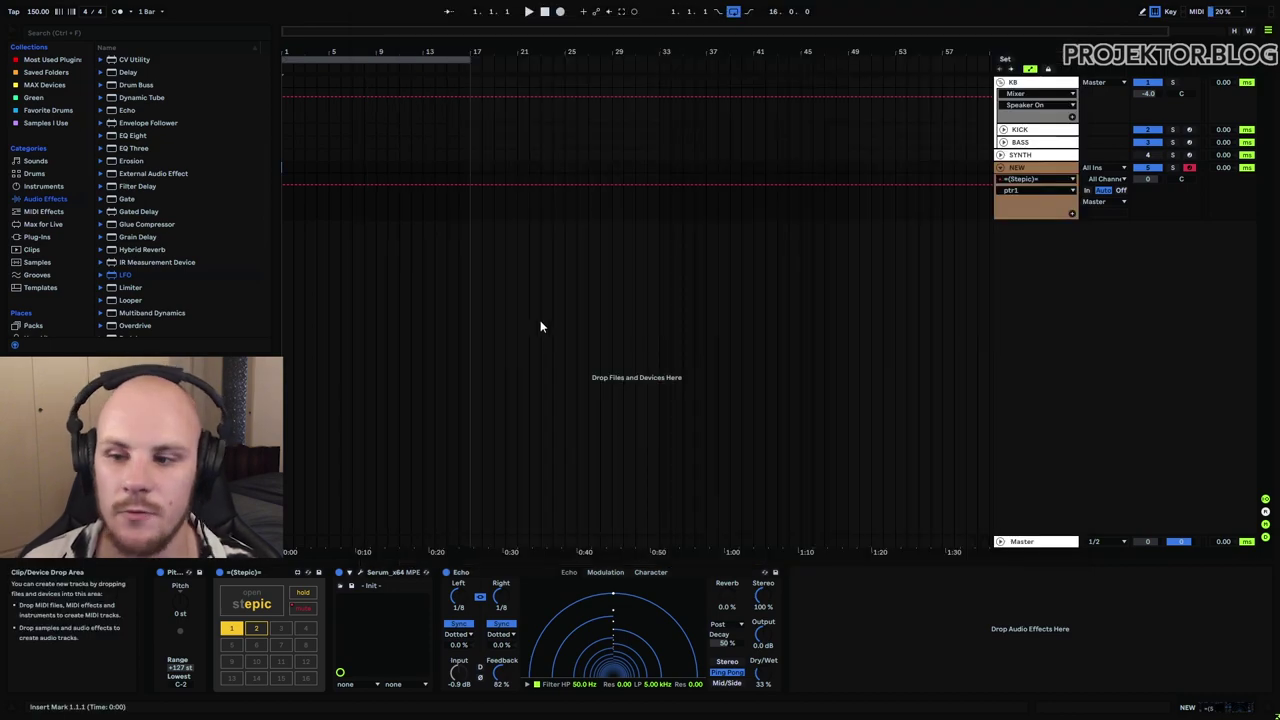
# - Unfold the SYNTH track and examine its Serum Macro 2 and Macro 3 automation and Stepic's automation page
pyautogui.click(1003, 155)
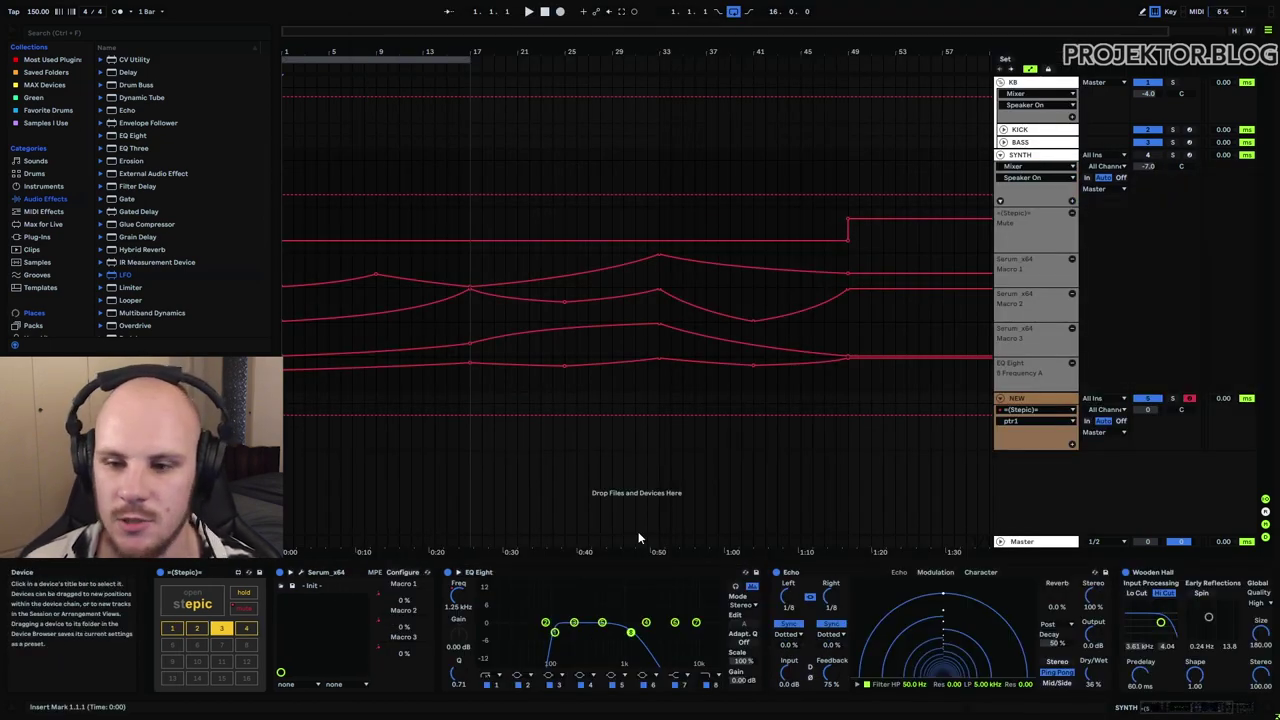
pyautogui.click(400, 597)
pyautogui.click(379, 626)
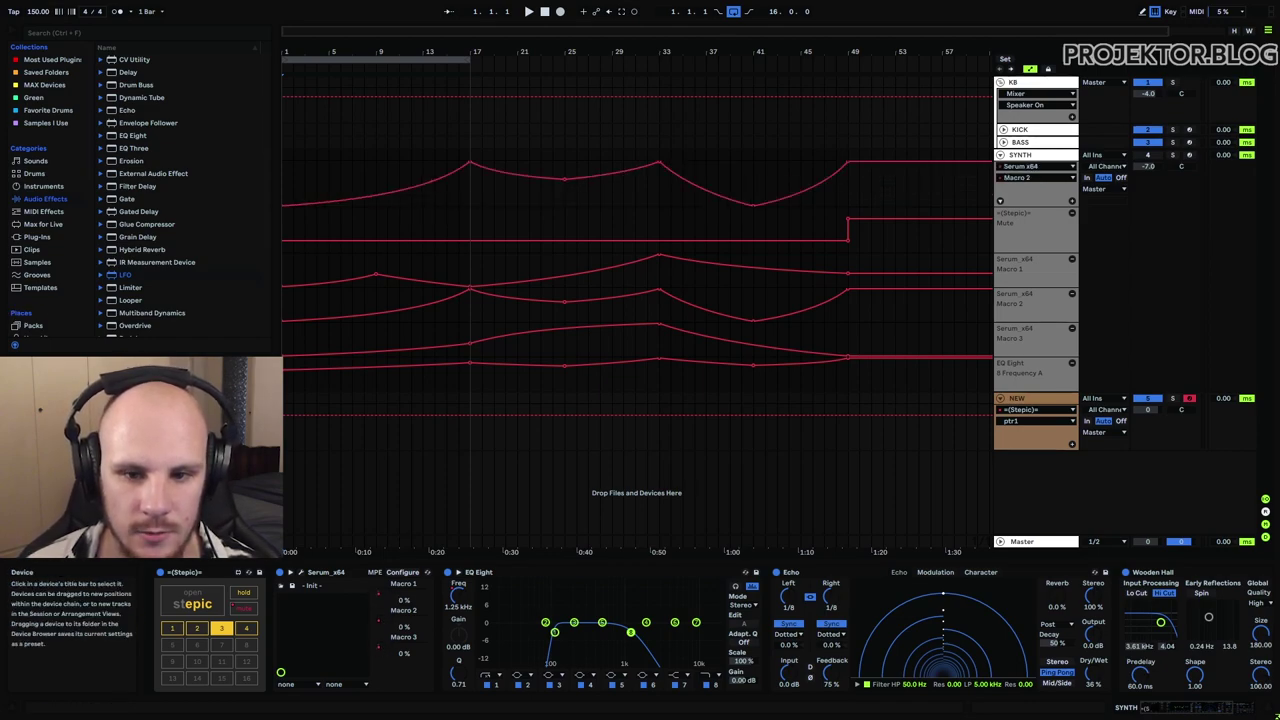
pyautogui.click(395, 645)
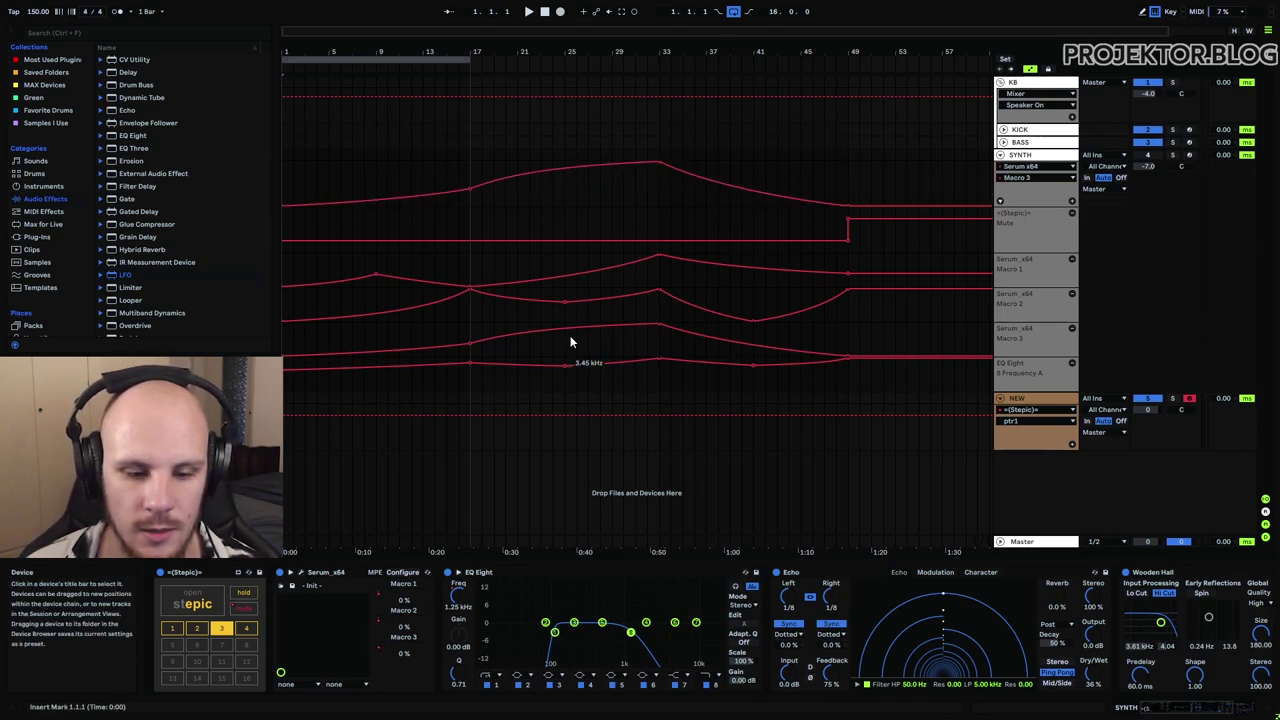
pyautogui.click(316, 593)
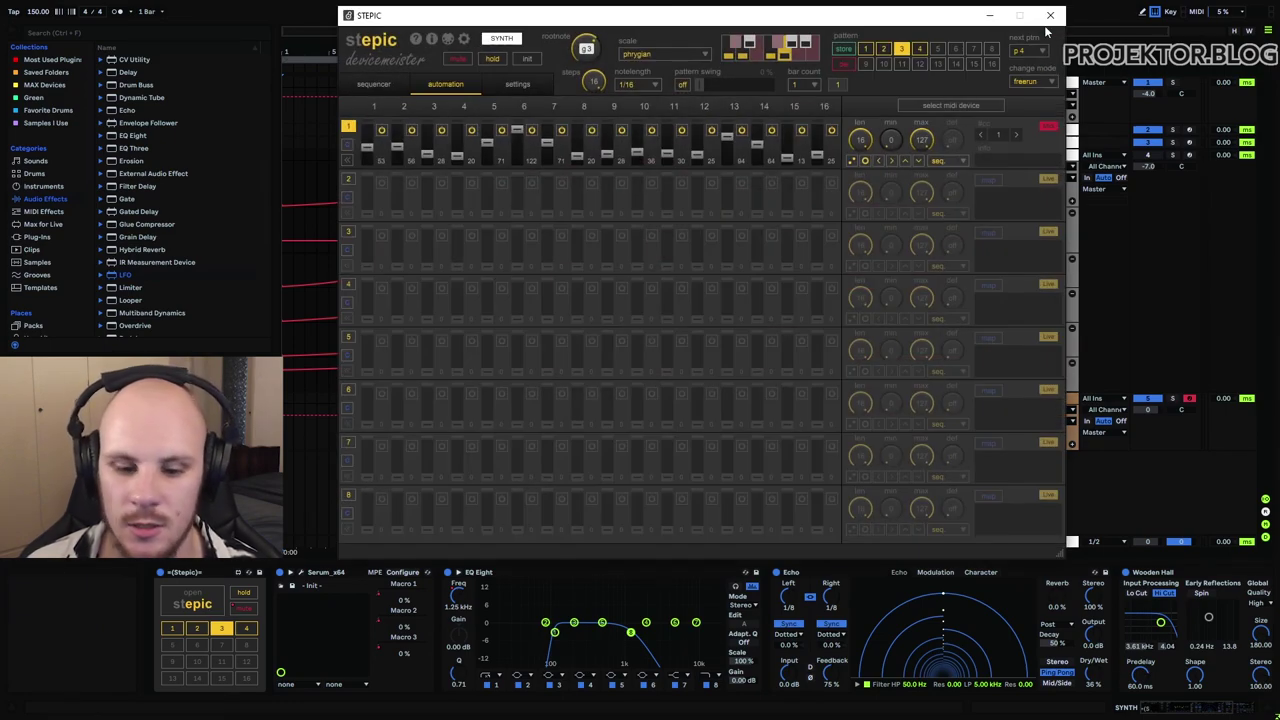
pyautogui.click(1050, 15)
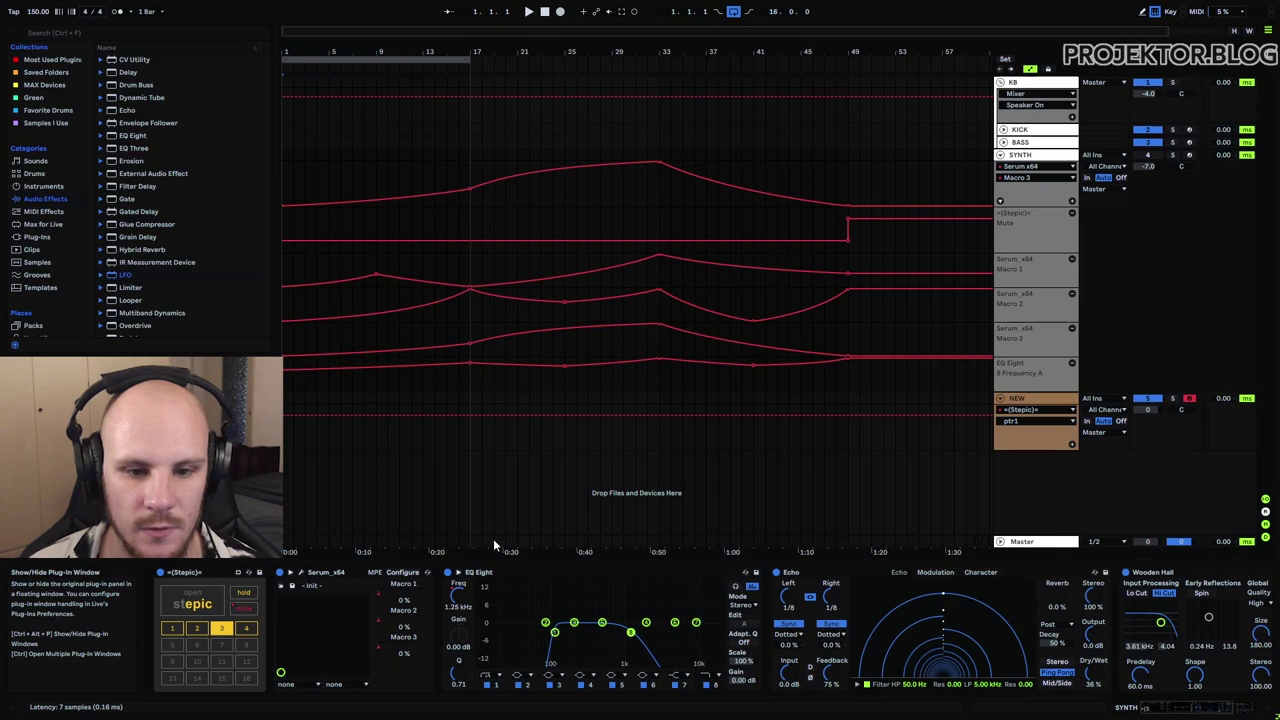
# - Open Serum on the SYNTH track, review the Macro and Mod Wheel assignments in its modulation matrix, and hide the plug-in window
pyautogui.click(291, 572)
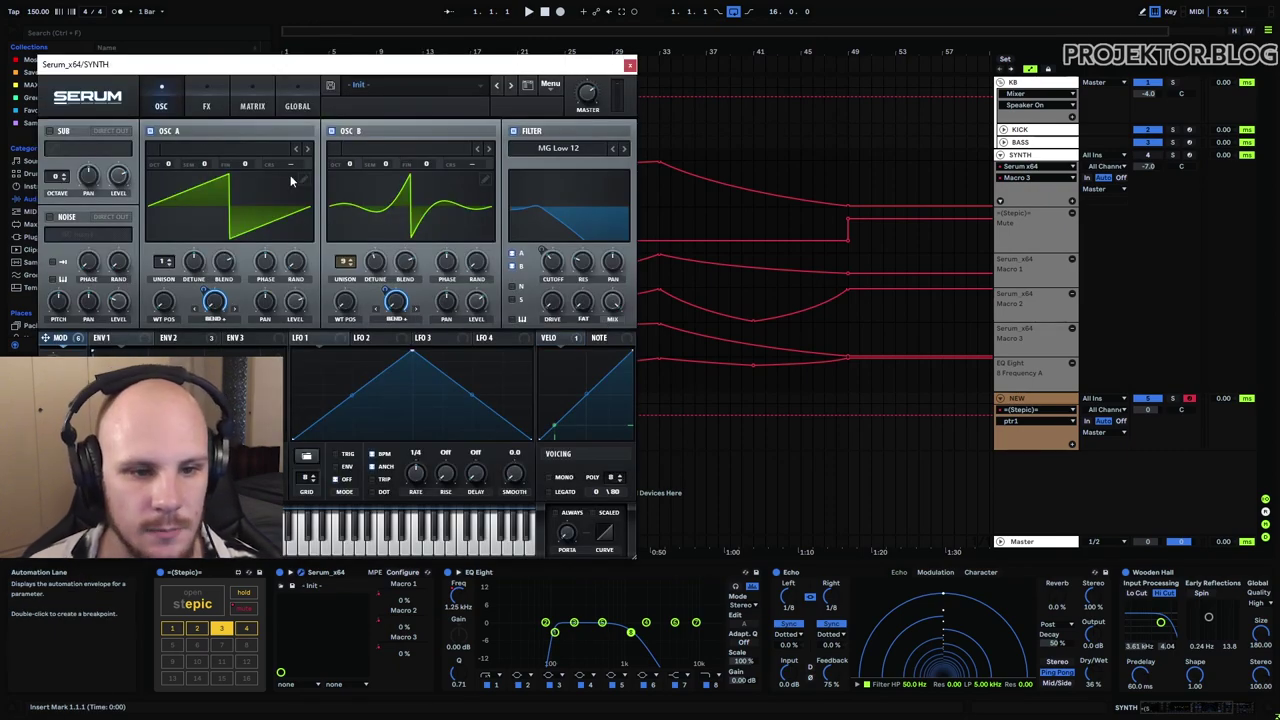
pyautogui.click(206, 106)
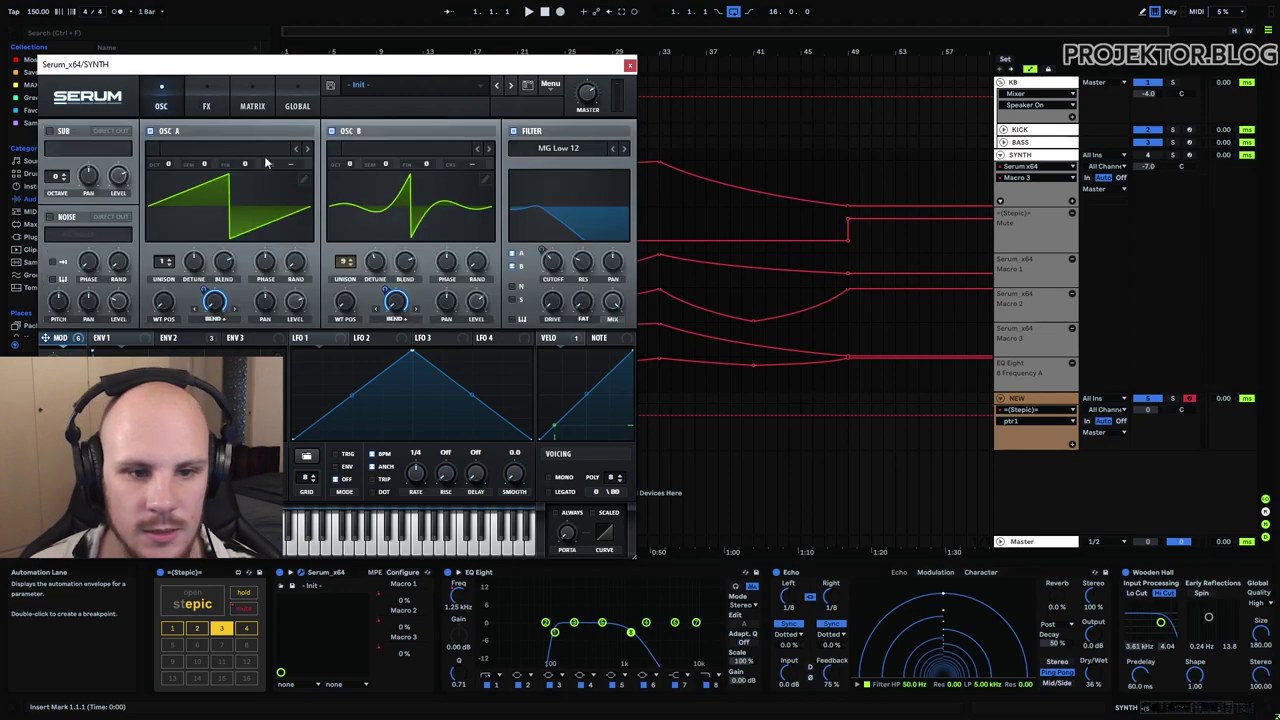
pyautogui.click(255, 111)
pyautogui.moveTo(634, 154); pyautogui.dragTo(628, 180)
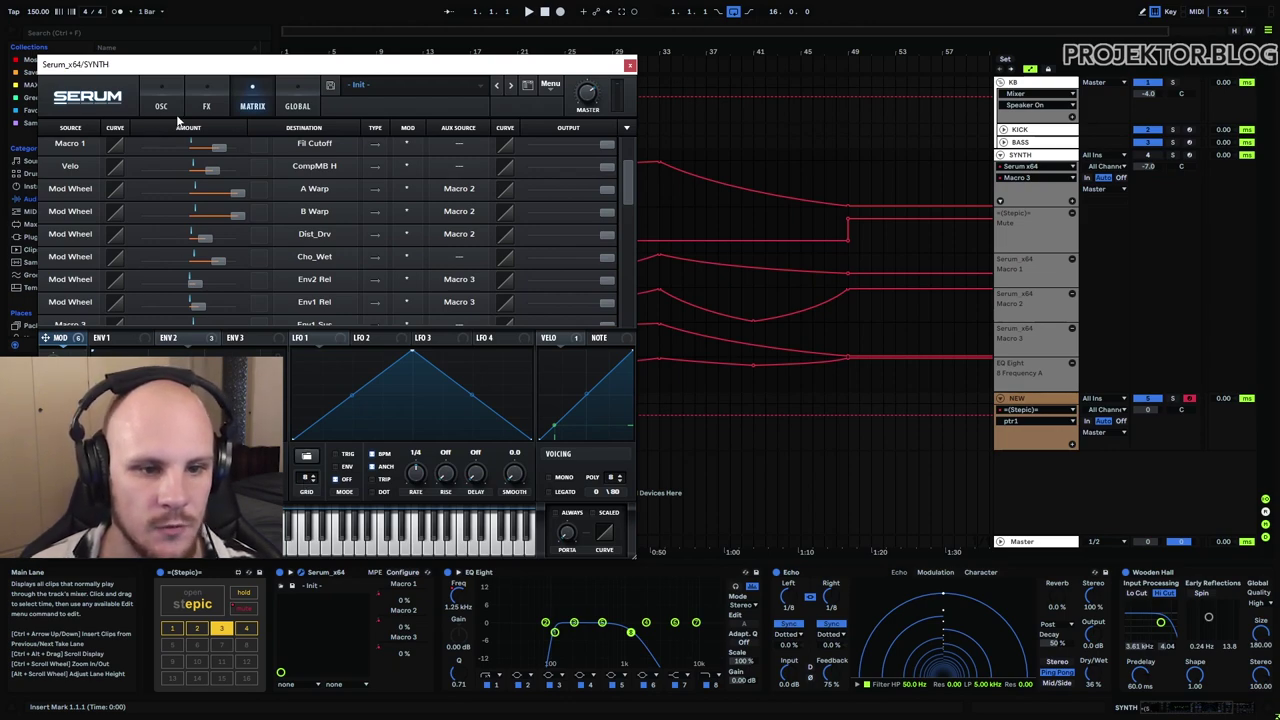
pyautogui.hotkey('ctrl', 'alt', 'p')
# - Play the soloed SYNTH track from bar 17 to hear the automated macros and EQ frequency, then stop playback
pyautogui.click(471, 200)
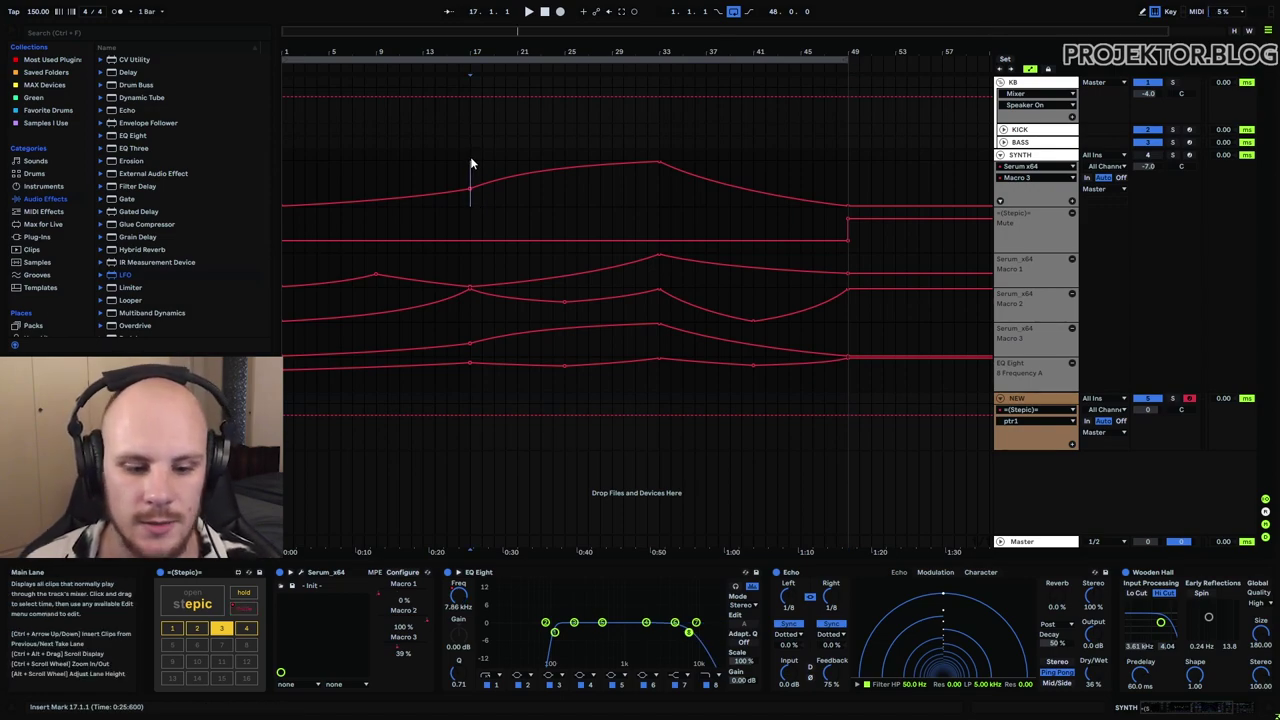
pyautogui.press('space')
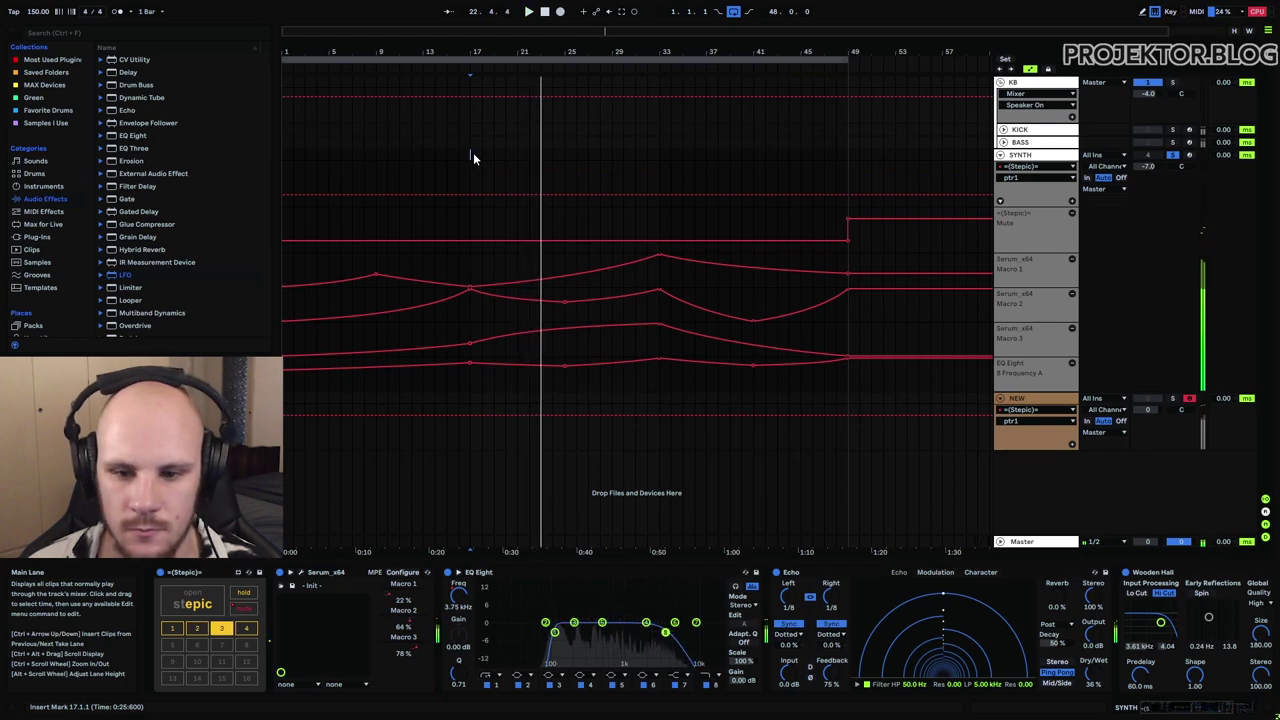
pyautogui.press('space')
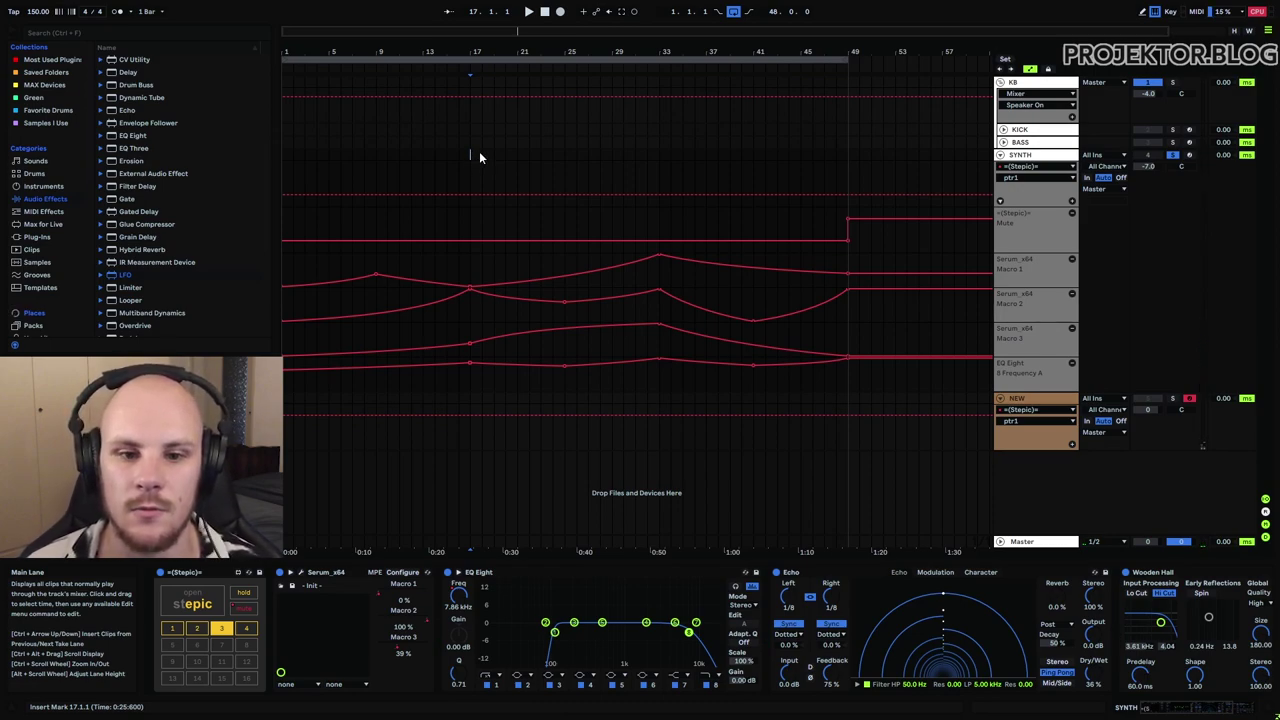
# - Review the SYNTH track's Stepic automation page and its sequencer page for pattern 3
pyautogui.hotkey('ctrl', 'alt', 'p')
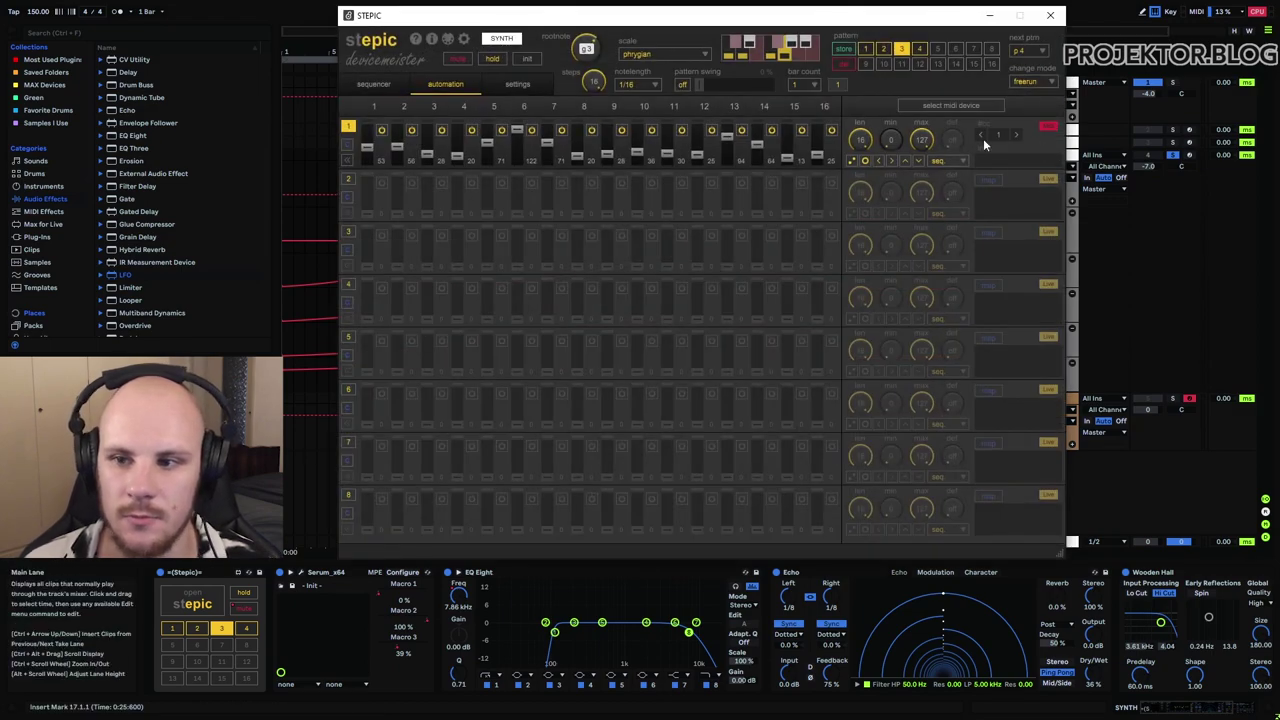
pyautogui.click(1051, 16)
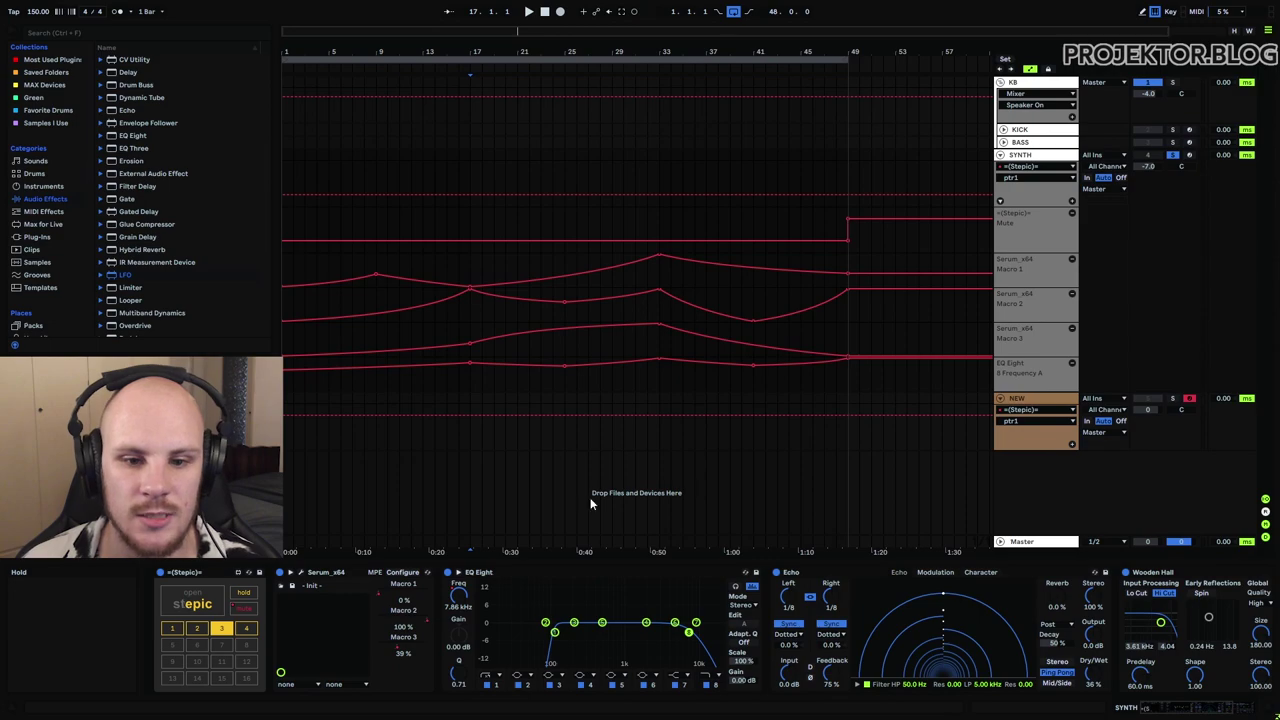
pyautogui.hotkey('ctrl', 'alt', 'p')
pyautogui.click(385, 84)
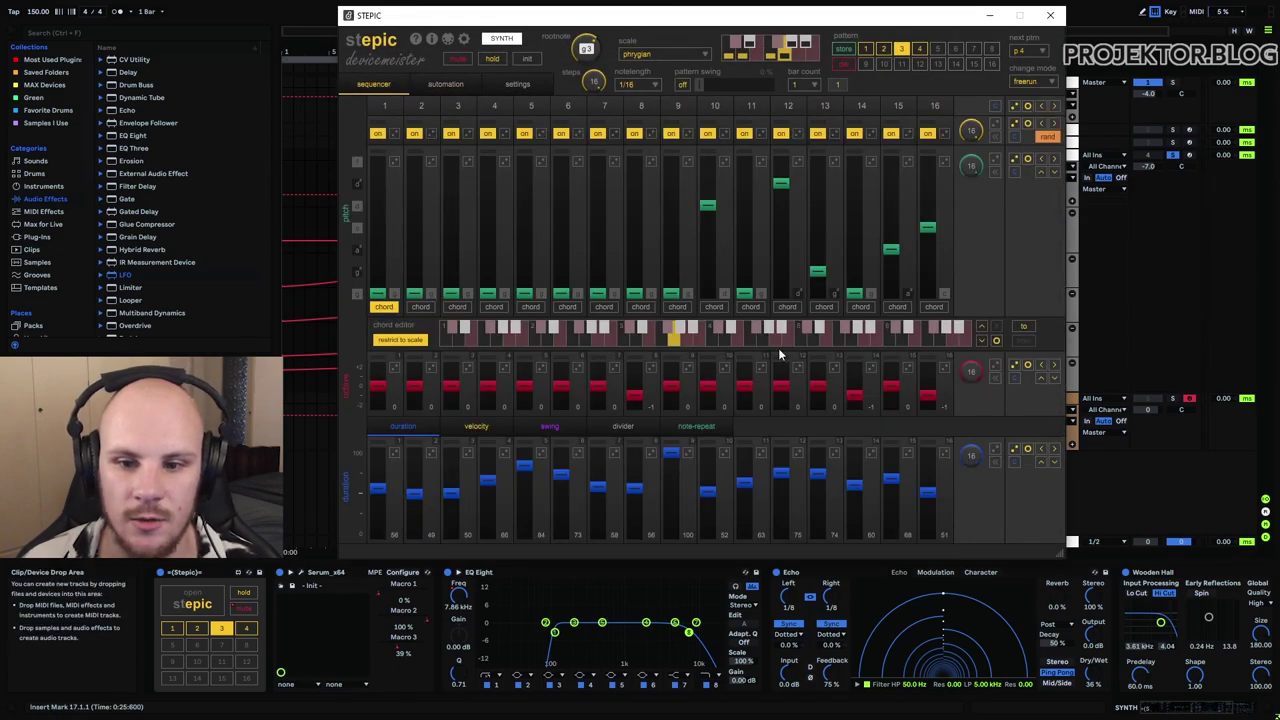